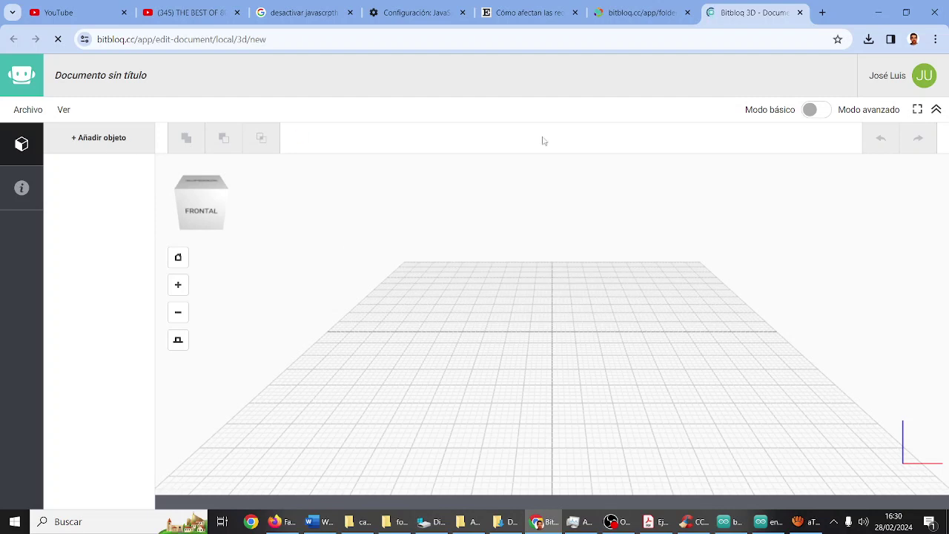
Step: Switch the 3D document from basic to advanced mode
{"action": "left_click", "coordinate": [825, 112]}
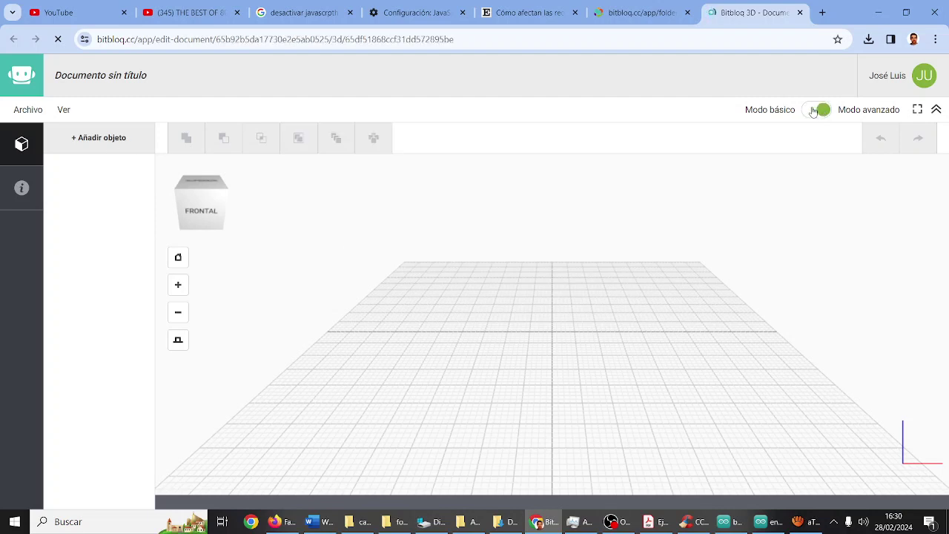
{"action": "left_click", "coordinate": [812, 111]}
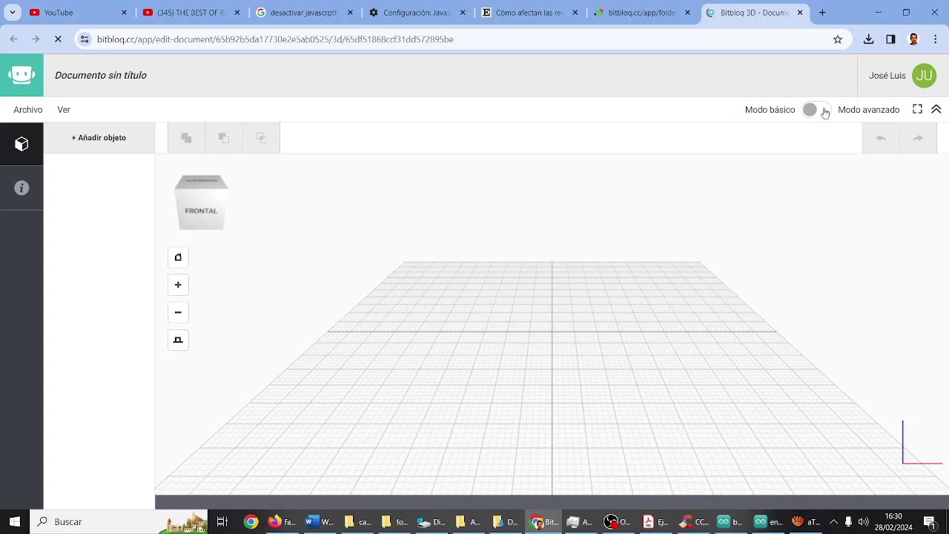
{"action": "left_click", "coordinate": [823, 111]}
Step: Add a Prisma from the basic shapes to the workplane
{"action": "left_click", "coordinate": [113, 141]}
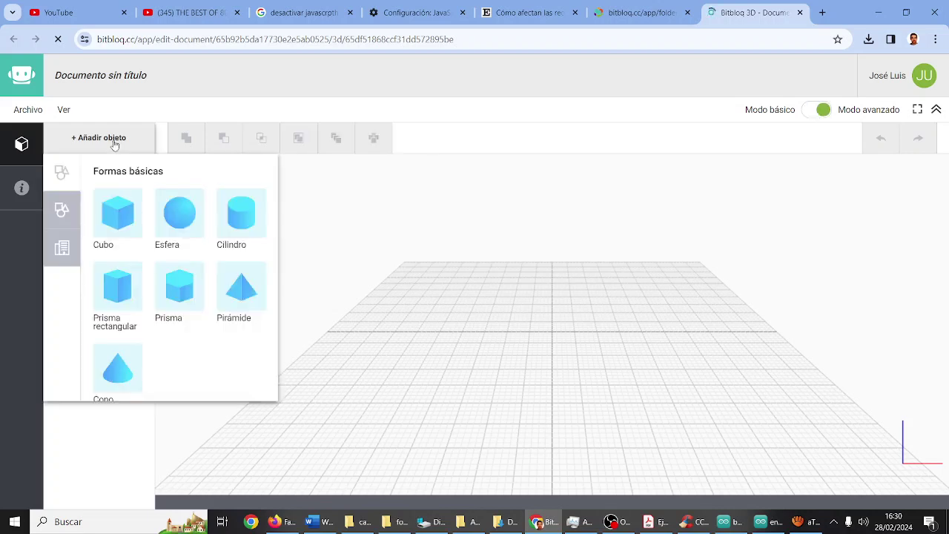
{"action": "scroll", "coordinate": [175, 255], "scroll_direction": "down", "scroll_amount": 1}
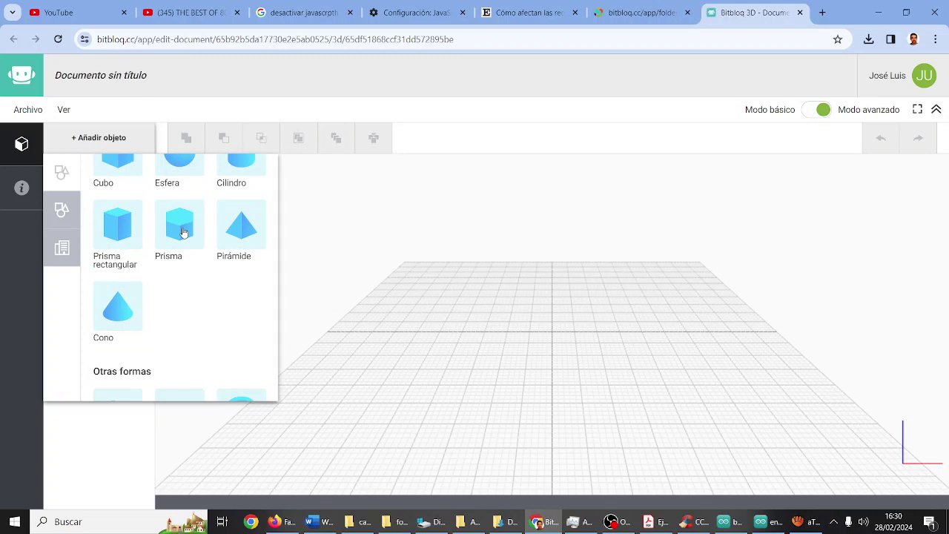
{"action": "left_click", "coordinate": [186, 235]}
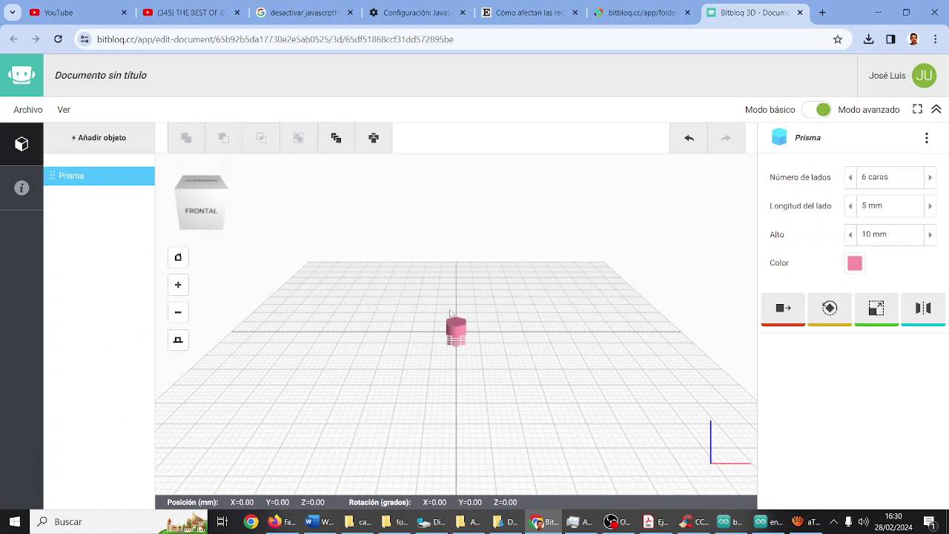
Step: Set the prism's number of sides to 8
{"action": "scroll", "coordinate": [467, 326], "scroll_direction": "up", "scroll_amount": 3}
{"action": "scroll", "coordinate": [466, 325], "scroll_direction": "up", "scroll_amount": 3}
{"action": "scroll", "coordinate": [464, 324], "scroll_direction": "down", "scroll_amount": 3}
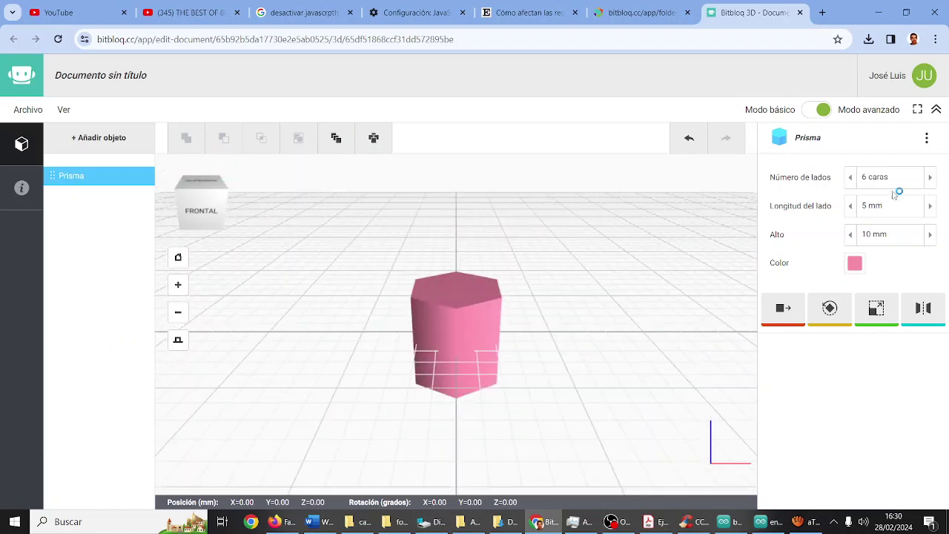
{"action": "left_click", "coordinate": [931, 179]}
{"action": "left_click", "coordinate": [932, 179]}
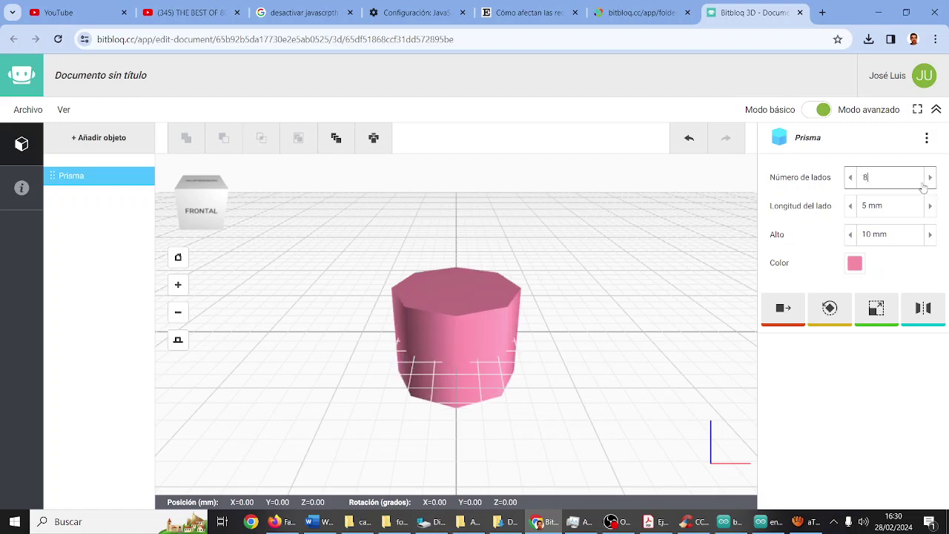
Step: Examine the prism in the alternate projection, from the front and from below, and return to a close-up of the default view
{"action": "left_click", "coordinate": [178, 342]}
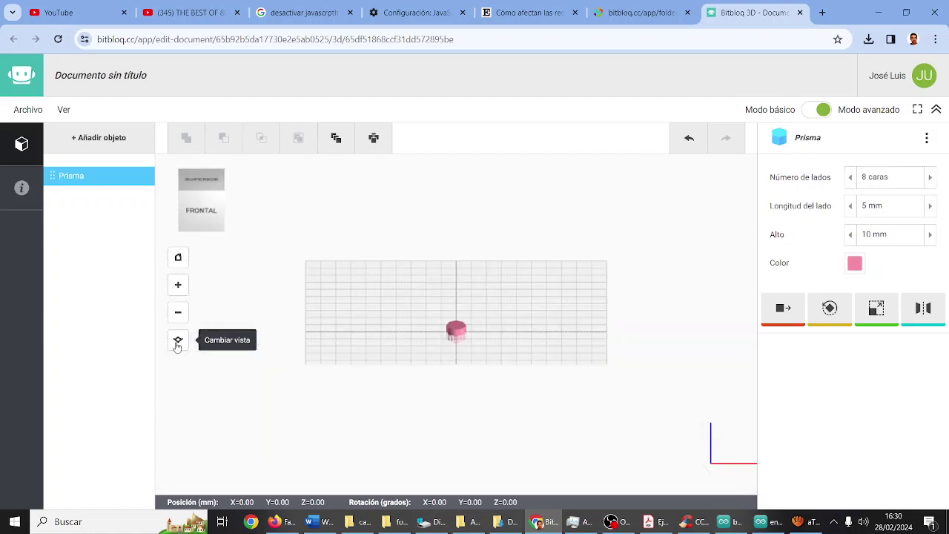
{"action": "scroll", "coordinate": [504, 343], "scroll_direction": "up", "scroll_amount": 5}
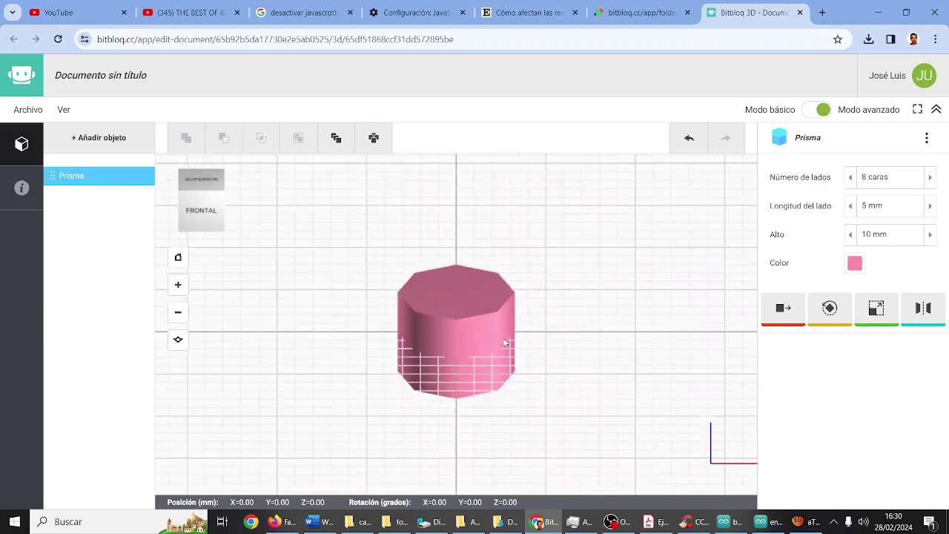
{"action": "scroll", "coordinate": [503, 337], "scroll_direction": "down", "scroll_amount": 3}
{"action": "left_click", "coordinate": [178, 340]}
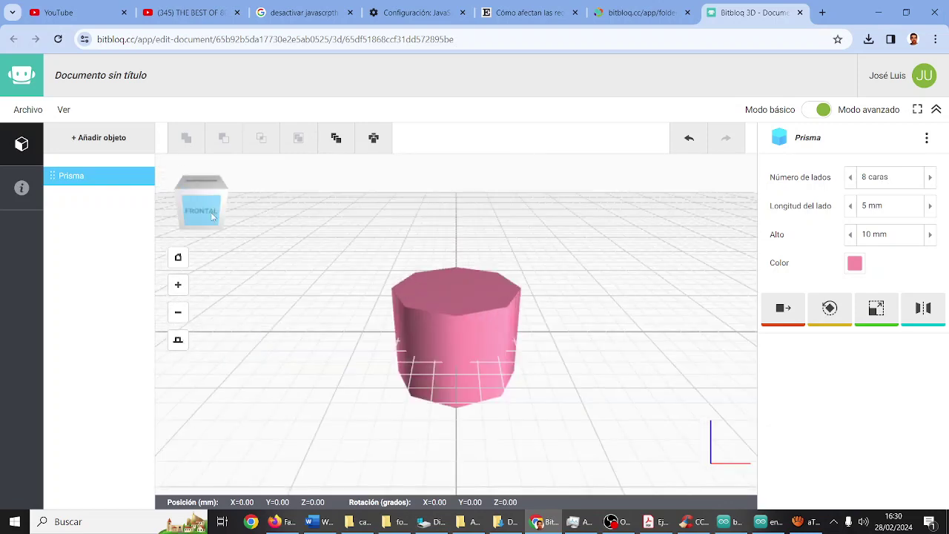
{"action": "left_click", "coordinate": [207, 216]}
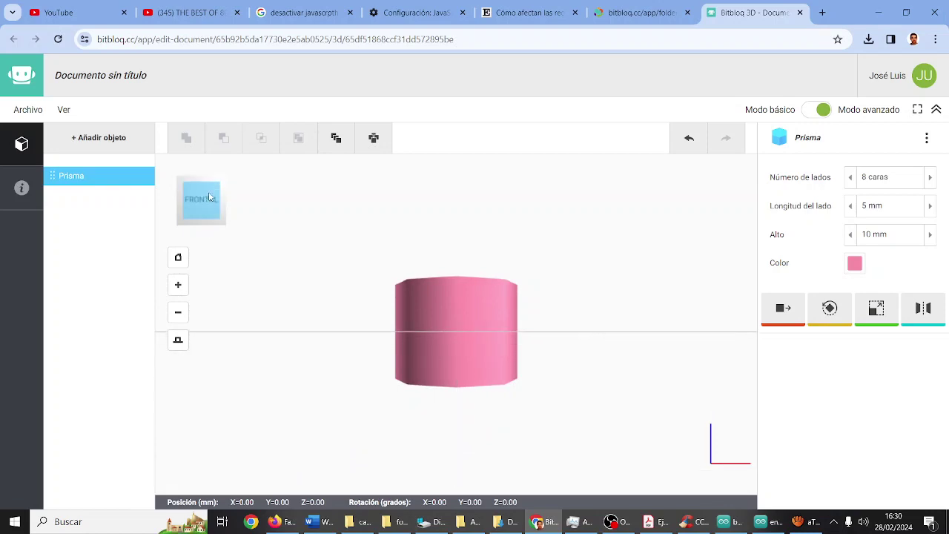
{"action": "left_click", "coordinate": [216, 214]}
{"action": "left_click_drag", "start_coordinate": [215, 215], "coordinate": [215, 191]}
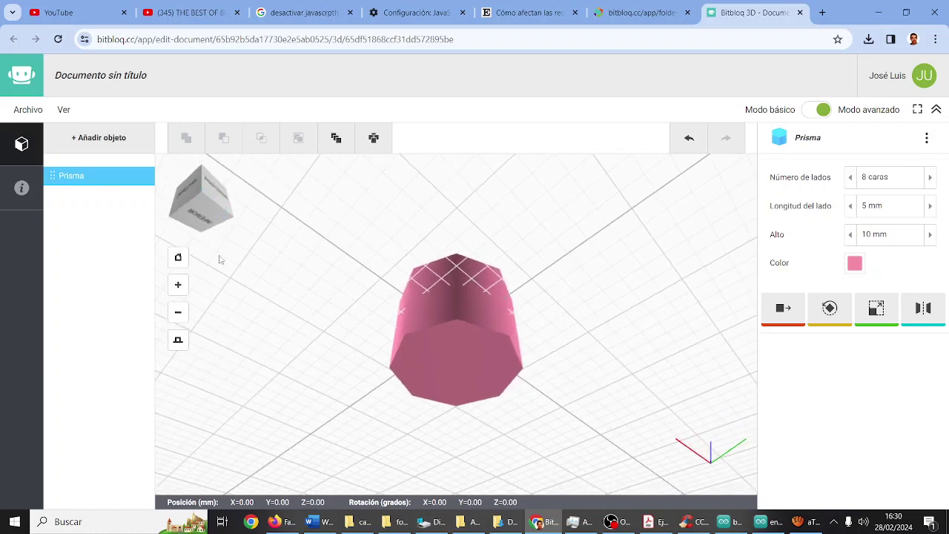
{"action": "left_click", "coordinate": [179, 258]}
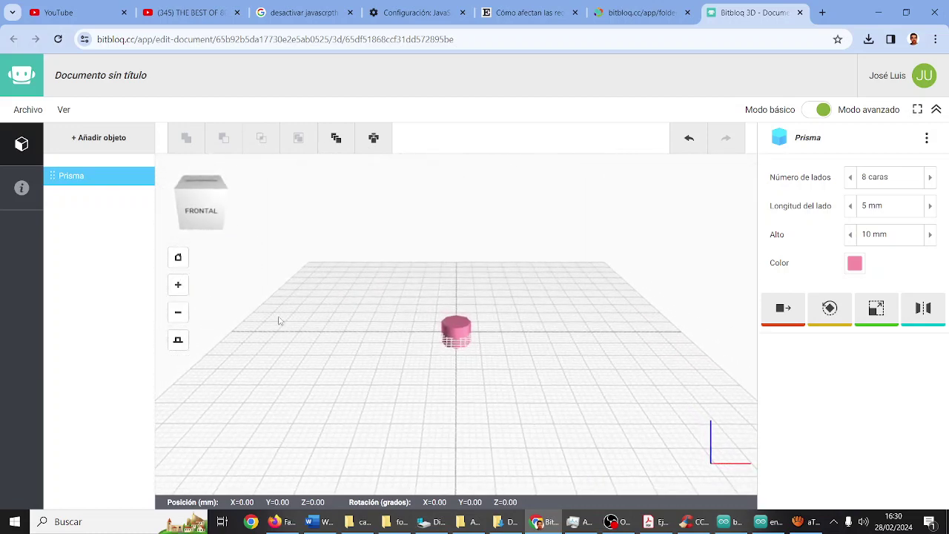
{"action": "left_click", "coordinate": [176, 288]}
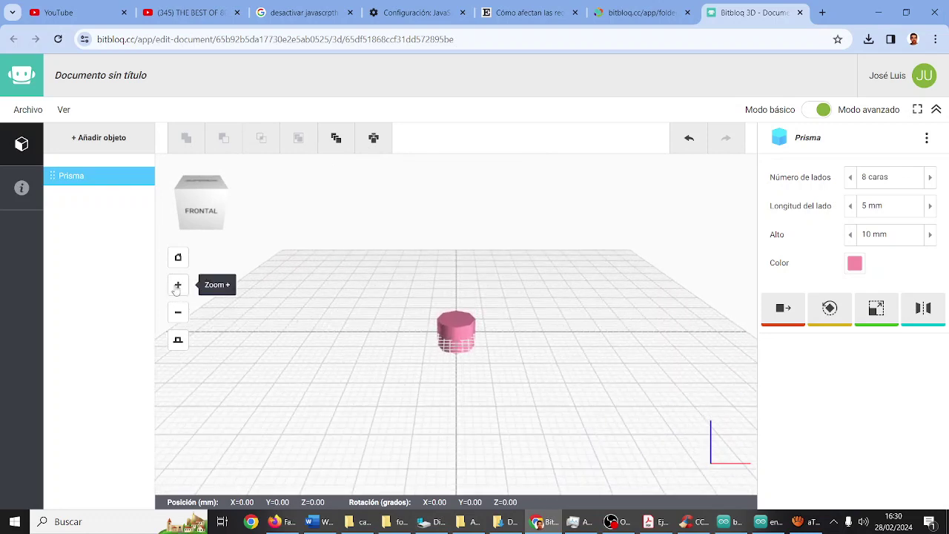
{"action": "left_click", "coordinate": [178, 286]}
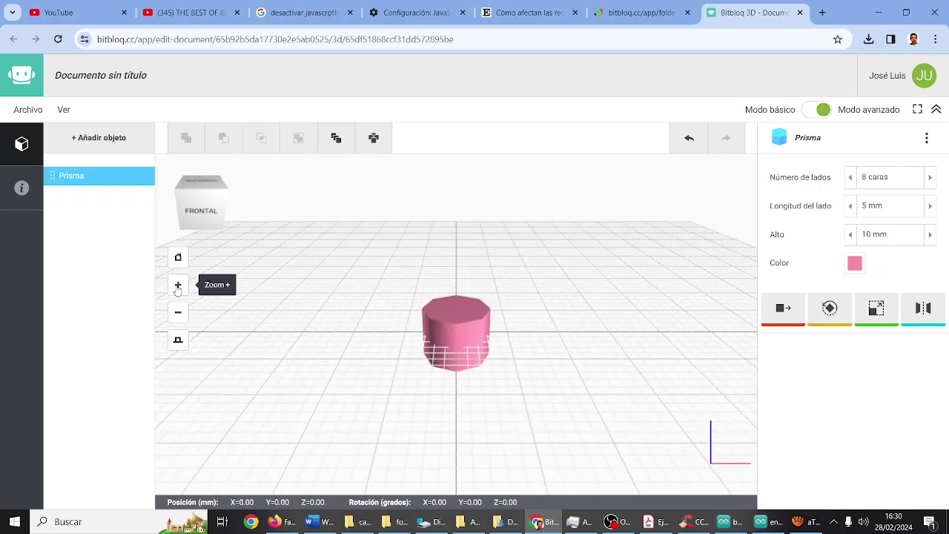
{"action": "left_click", "coordinate": [177, 286]}
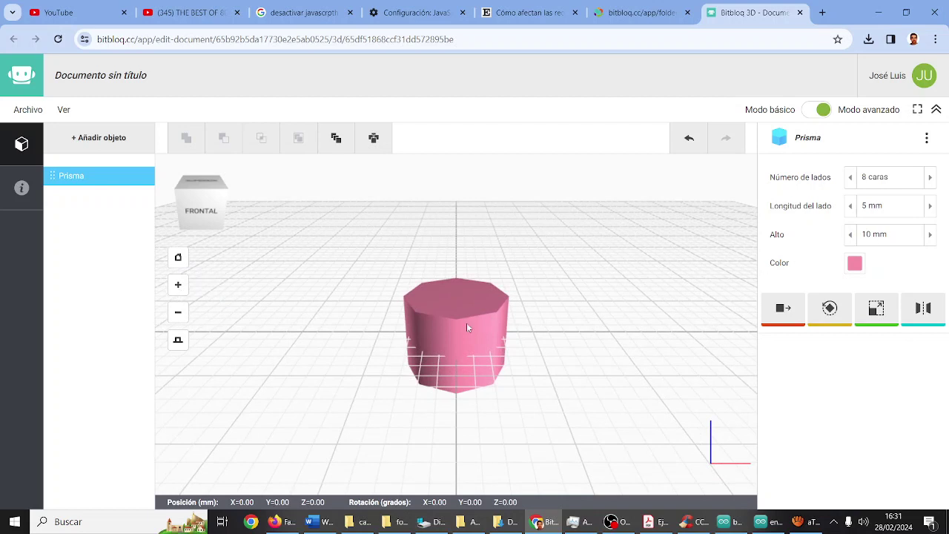
Step: Set the prism's height to 6 mm and its side length to 8 mm
{"action": "left_click_drag", "start_coordinate": [466, 323], "coordinate": [551, 334]}
{"action": "left_click_drag", "start_coordinate": [467, 332], "coordinate": [527, 331]}
{"action": "left_click", "coordinate": [850, 235]}
{"action": "left_click", "coordinate": [851, 236]}
{"action": "left_click", "coordinate": [851, 236]}
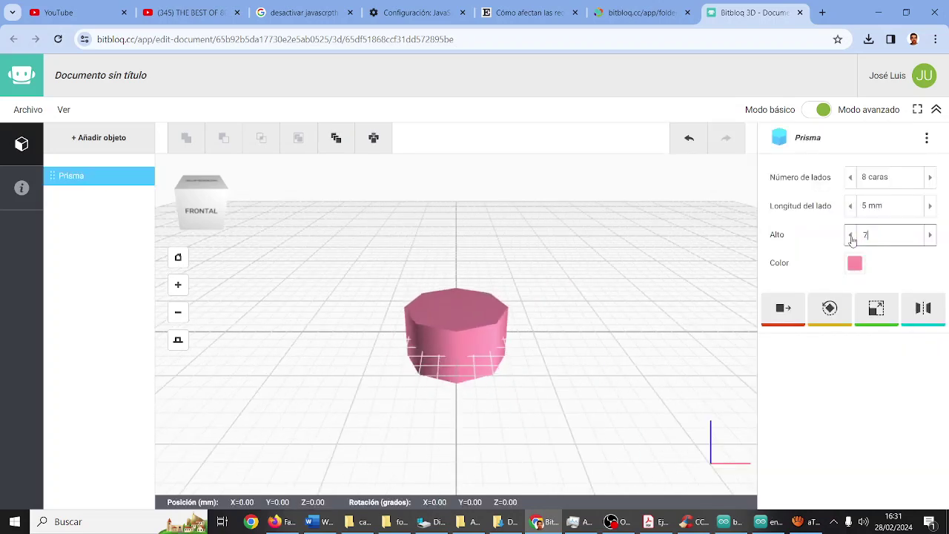
{"action": "left_click", "coordinate": [851, 236]}
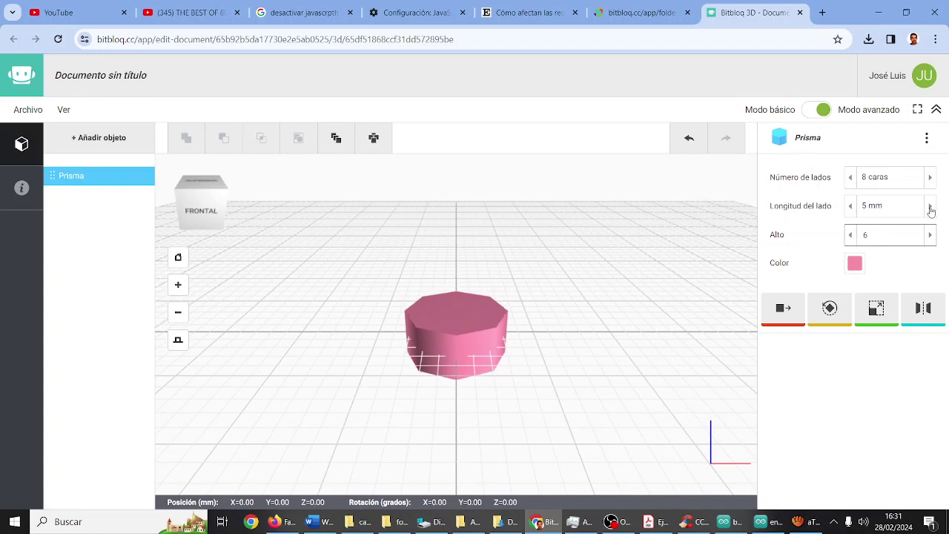
{"action": "left_click", "coordinate": [930, 207]}
{"action": "left_click", "coordinate": [930, 207]}
{"action": "left_click", "coordinate": [930, 207]}
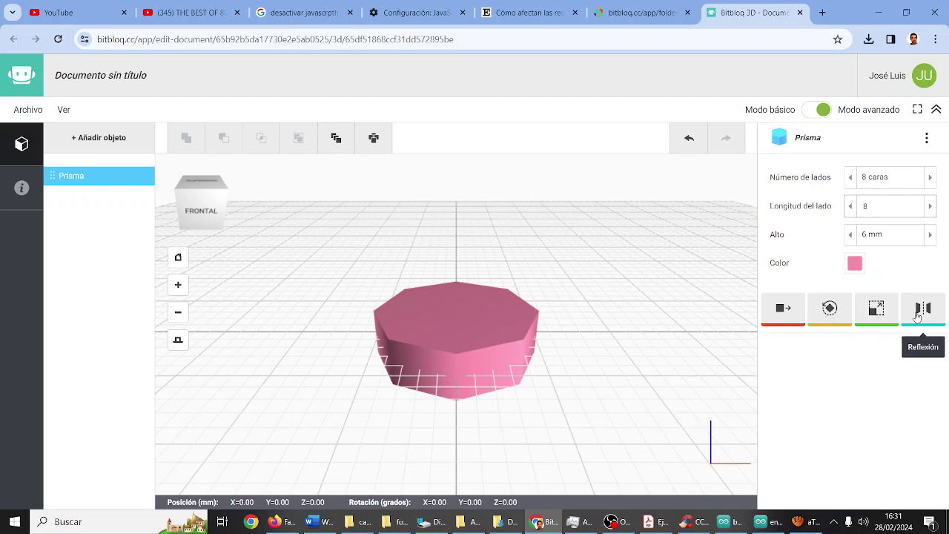
Step: Add a scaling operation to the prism, try a uniform factor of 2 and a Y factor of 0.9, and restore all factors to 1
{"action": "left_click", "coordinate": [877, 311]}
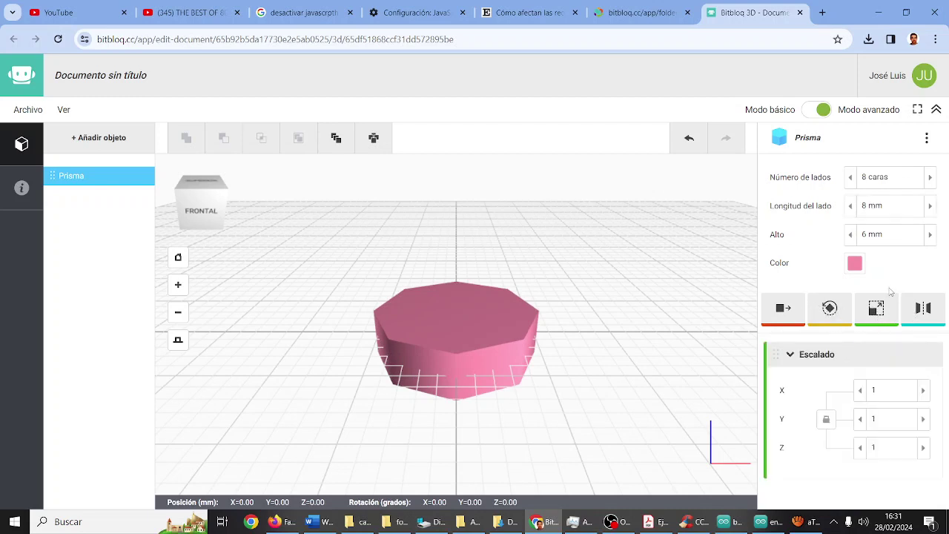
{"action": "left_click", "coordinate": [926, 391]}
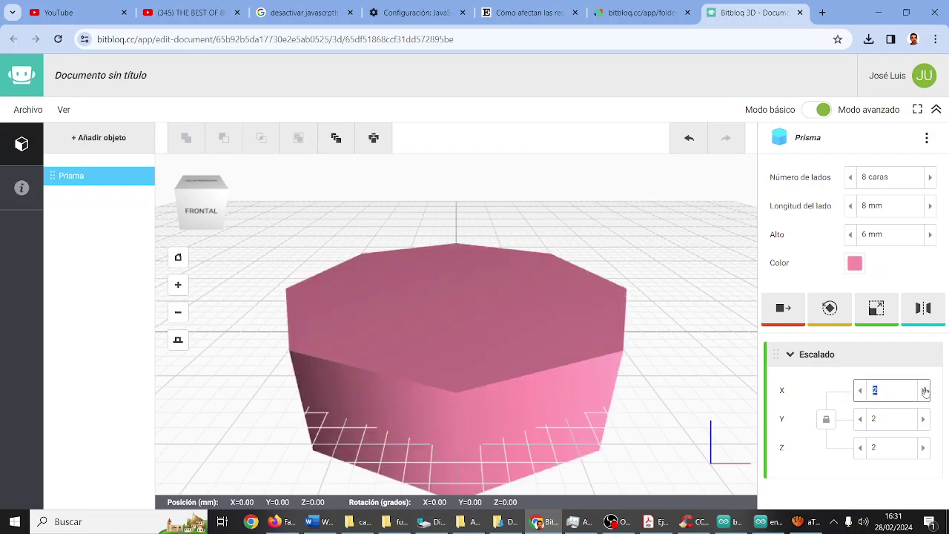
{"action": "left_click", "coordinate": [861, 391]}
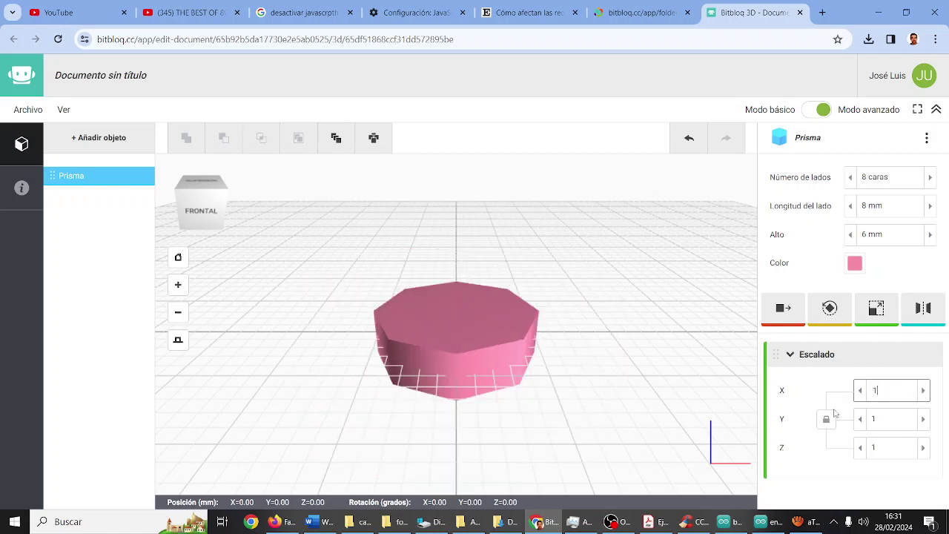
{"action": "left_click", "coordinate": [923, 391]}
{"action": "left_click", "coordinate": [861, 391]}
{"action": "left_click", "coordinate": [861, 419]}
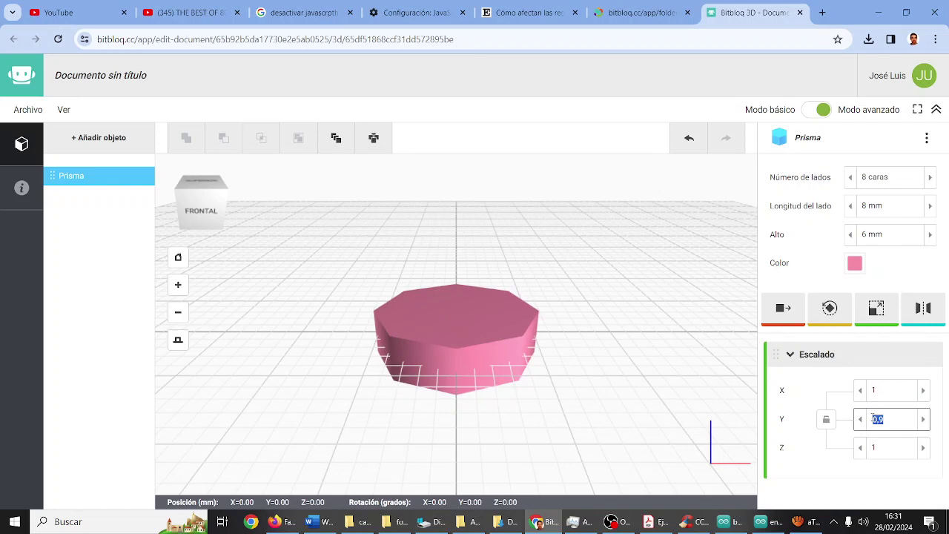
{"action": "left_click", "coordinate": [923, 421]}
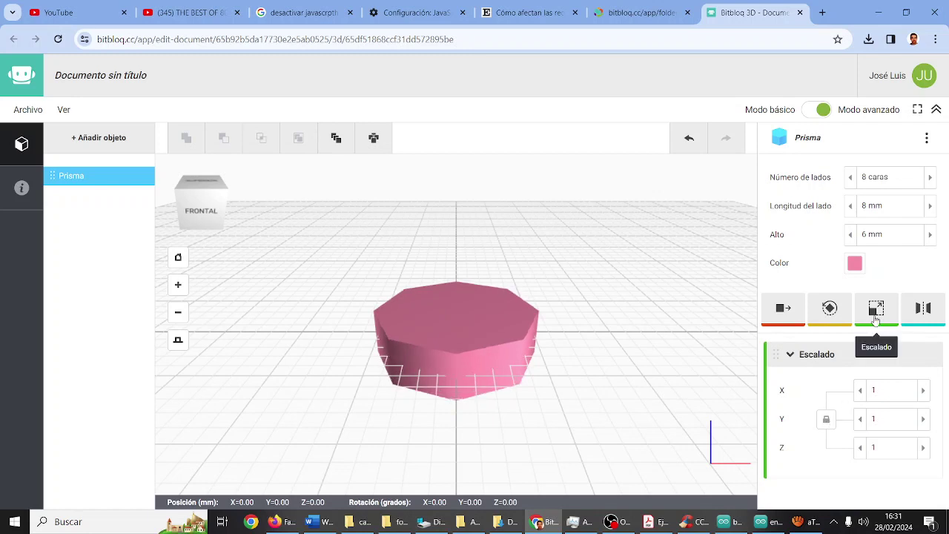
Step: Add a rotation about the X axis to the prism, try an angle of 8°, and reset the angle to 0°
{"action": "left_click", "coordinate": [829, 310]}
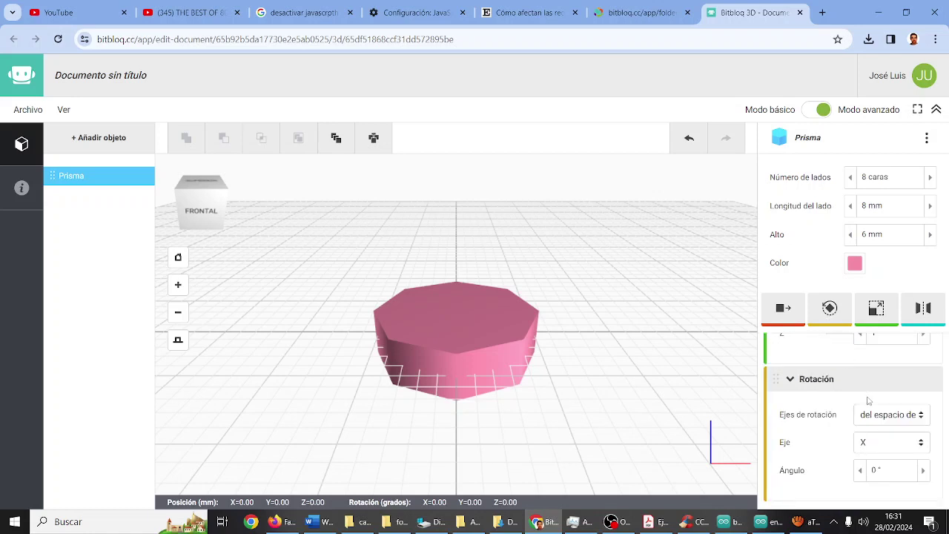
{"action": "left_click", "coordinate": [913, 471]}
{"action": "type", "text": "8"}
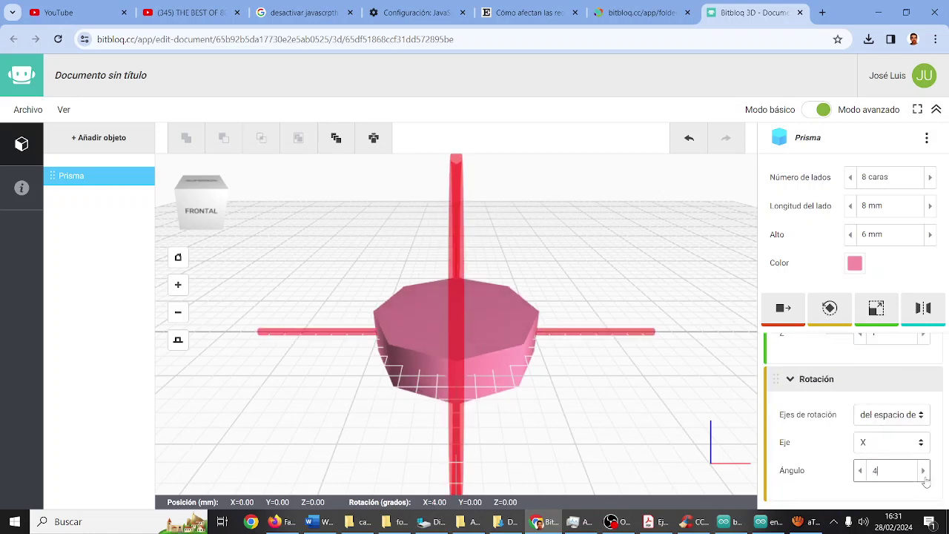
{"action": "left_click_drag", "start_coordinate": [905, 473], "coordinate": [867, 472]}
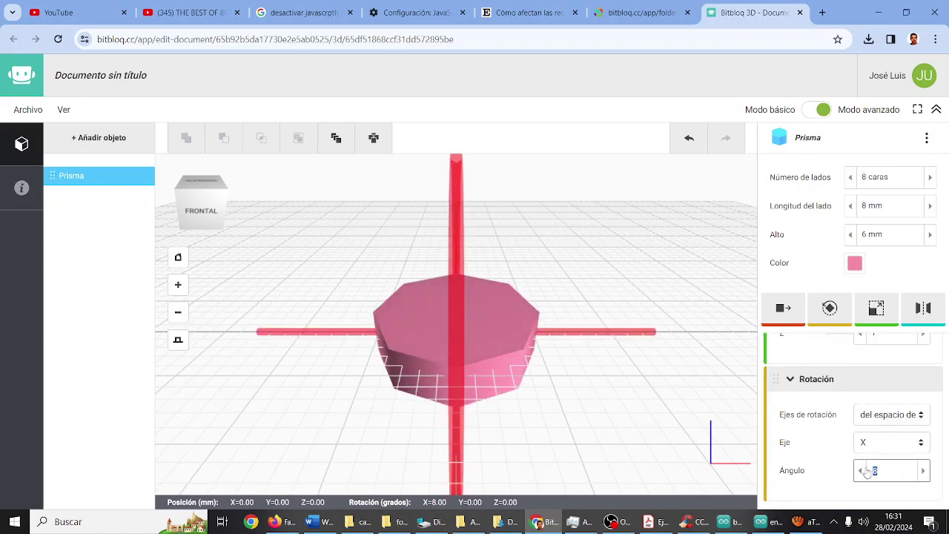
{"action": "type", "text": "0"}
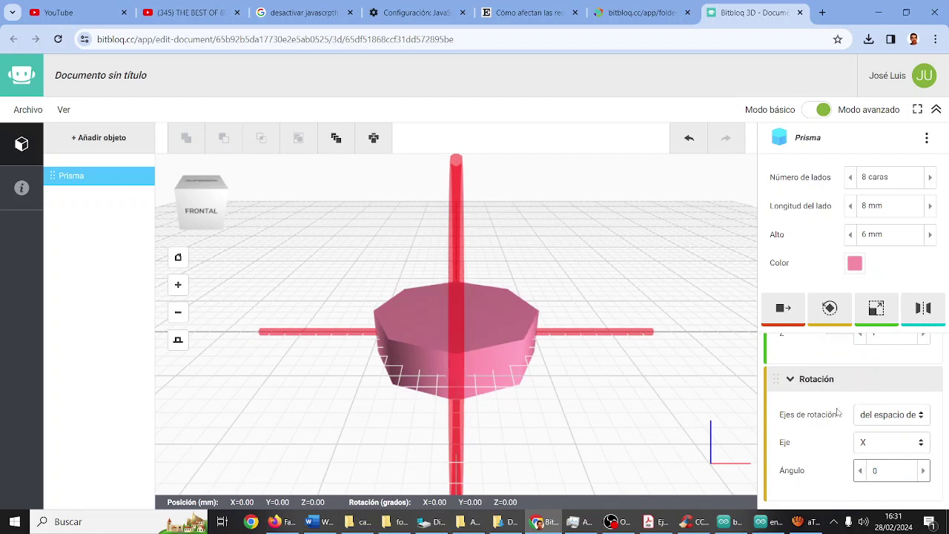
{"action": "left_click", "coordinate": [907, 418]}
{"action": "left_click", "coordinate": [905, 417]}
Step: Add a translation to the prism, try moving it 3 mm along X, and reset the X offset to 0 mm
{"action": "left_click", "coordinate": [786, 310]}
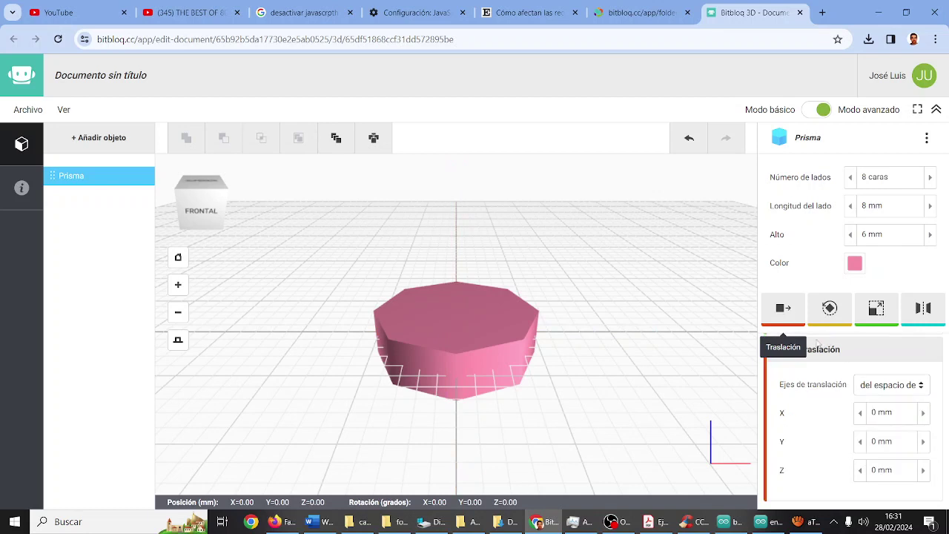
{"action": "left_click", "coordinate": [923, 413]}
{"action": "left_click", "coordinate": [922, 413]}
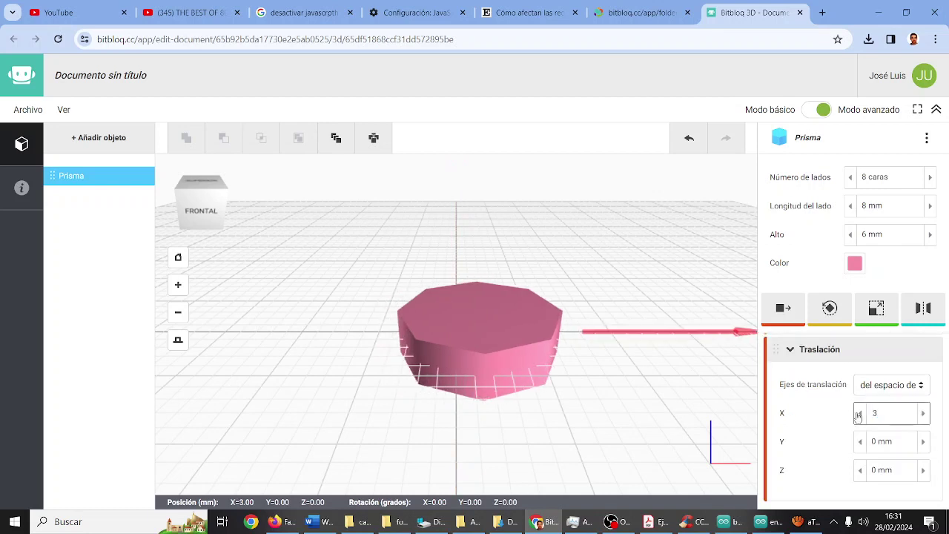
{"action": "key", "text": "BackSpace"}
{"action": "type", "text": "0"}
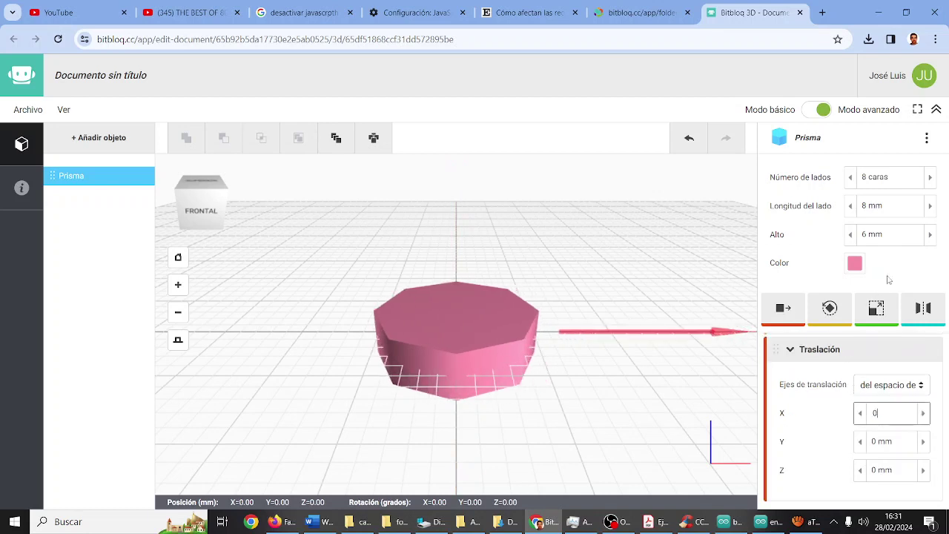
Step: Deselect the prism on the workplane and select it again
{"action": "left_click", "coordinate": [525, 288]}
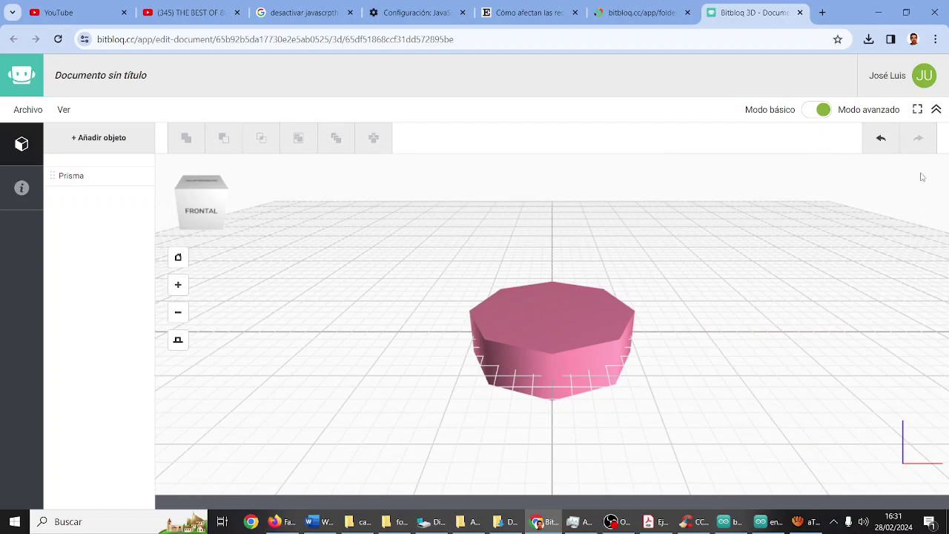
{"action": "left_click", "coordinate": [556, 336]}
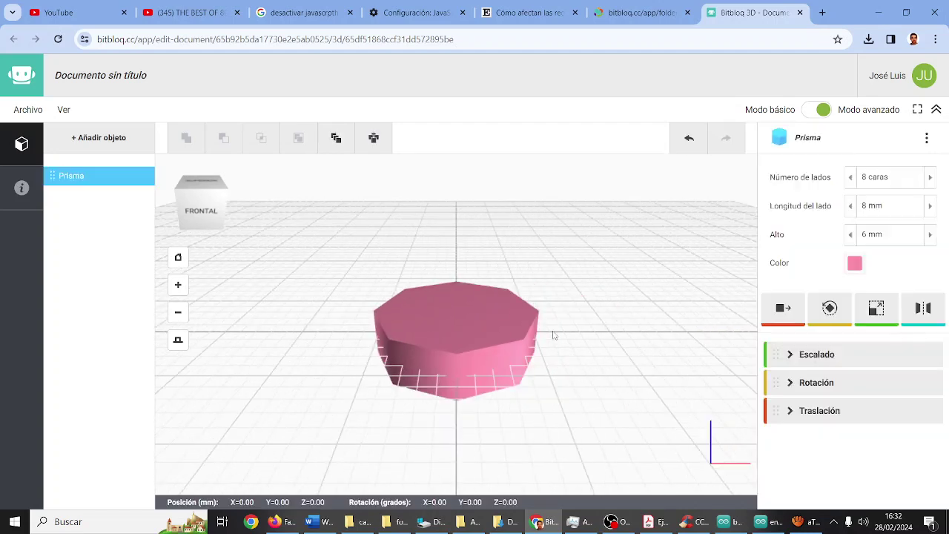
{"action": "left_click", "coordinate": [554, 336]}
{"action": "left_click", "coordinate": [554, 335]}
Step: Add a text object from the other shapes to the scene with the prism
{"action": "left_click", "coordinate": [96, 147]}
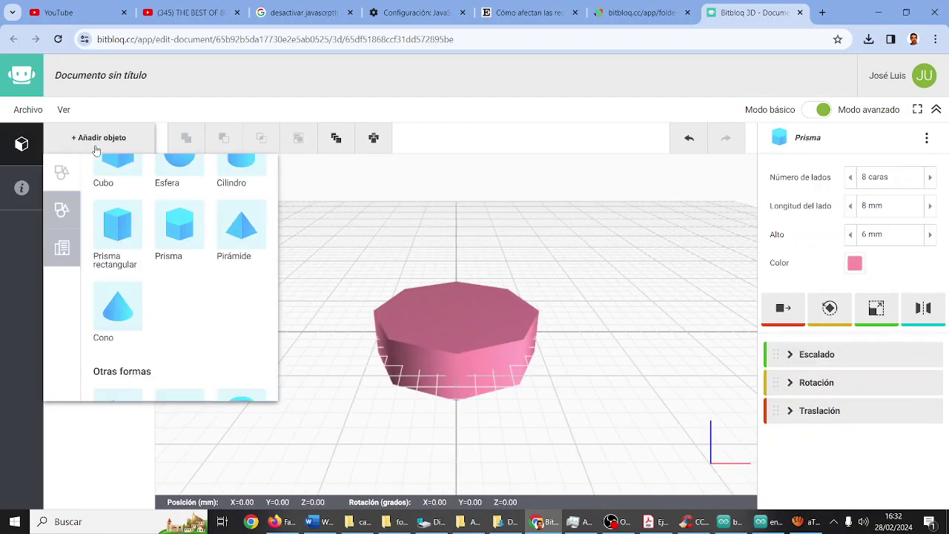
{"action": "scroll", "coordinate": [185, 285], "scroll_direction": "down", "scroll_amount": 3}
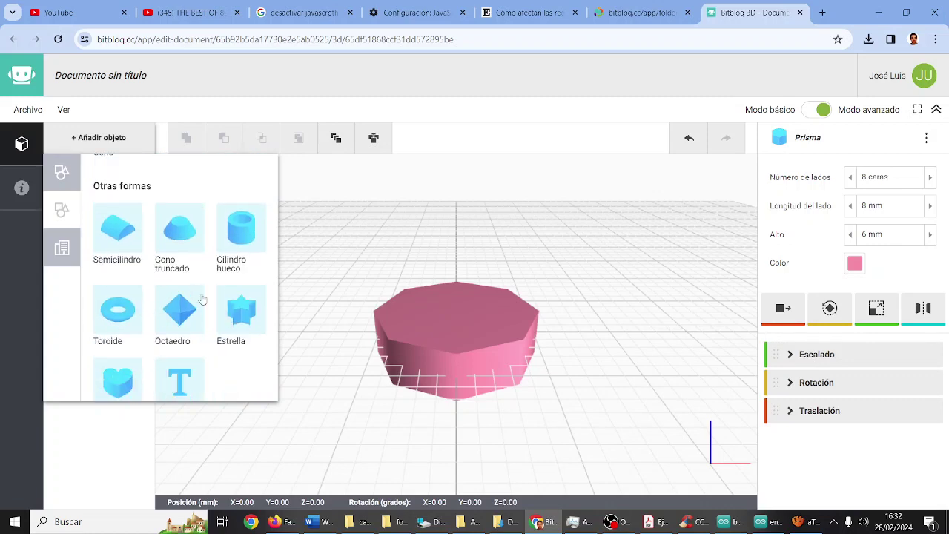
{"action": "scroll", "coordinate": [190, 315], "scroll_direction": "down", "scroll_amount": 1}
{"action": "left_click", "coordinate": [181, 320]}
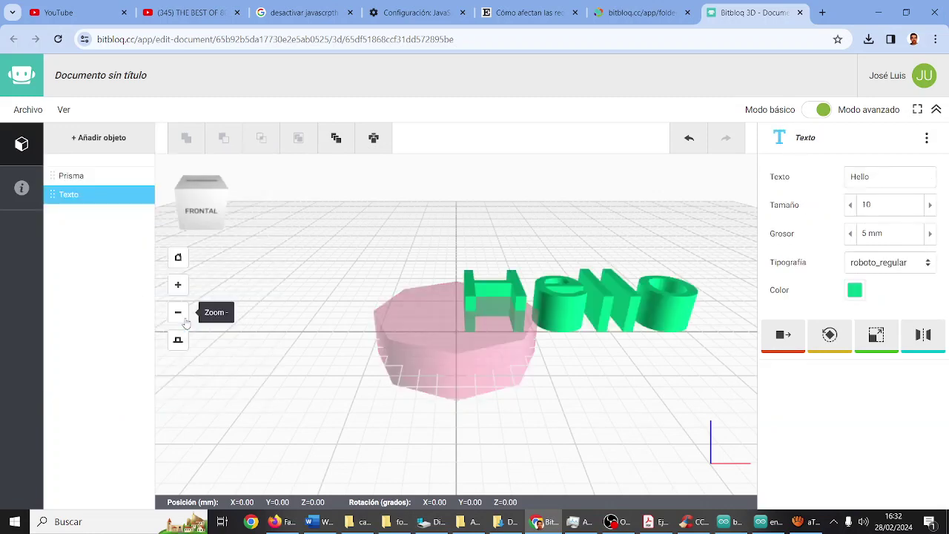
{"action": "left_click_drag", "start_coordinate": [573, 304], "coordinate": [742, 245]}
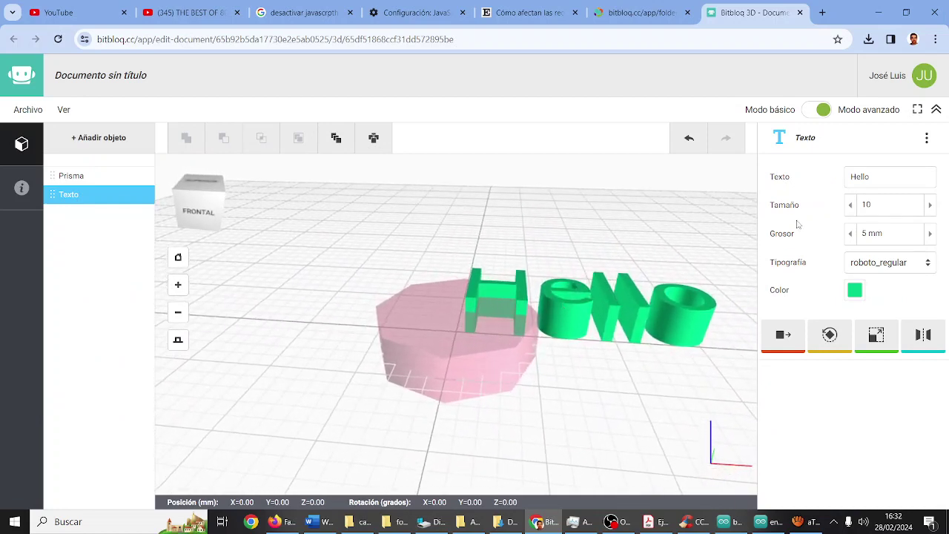
{"action": "double_click", "coordinate": [883, 178]}
{"action": "type", "text": "Night"}
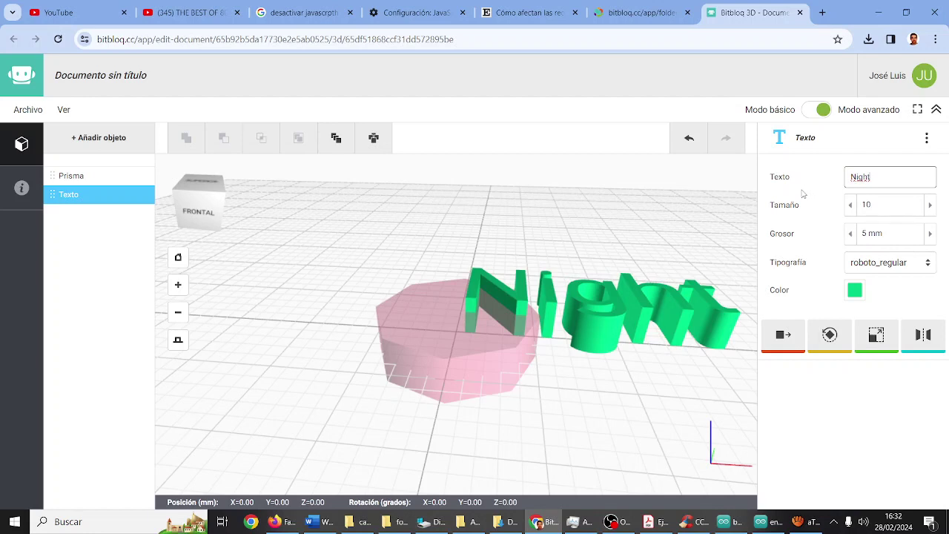
{"action": "type", "text": "Lyn"}
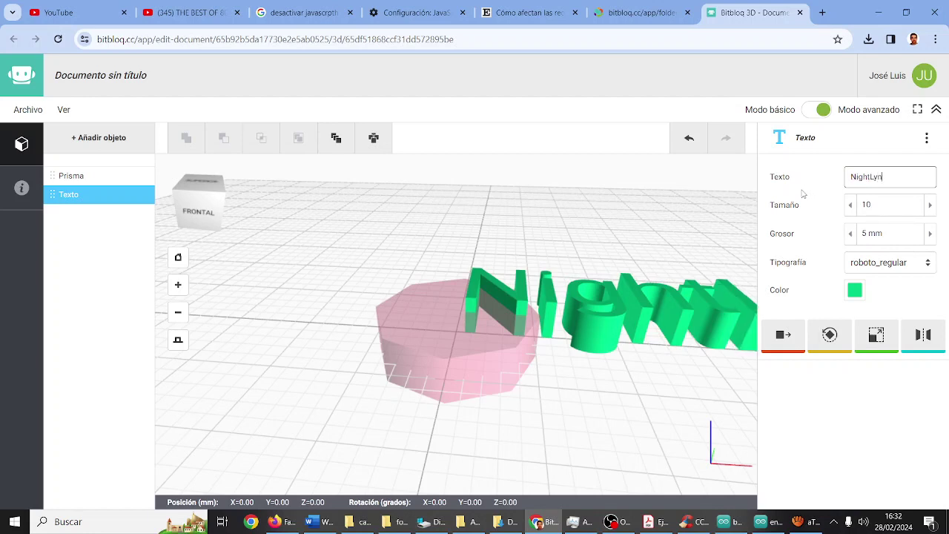
{"action": "key", "text": "BackSpace"}
{"action": "key", "text": "BackSpace"}
{"action": "key", "text": "BackSpace"}
{"action": "key", "text": "BackSpace"}
{"action": "key", "text": "BackSpace"}
{"action": "key", "text": "BackSpace"}
{"action": "key", "text": "BackSpace"}
{"action": "key", "text": "BackSpace"}
Step: Set the green text object's wording to "IES" and deselect it
{"action": "type", "text": "IES"}
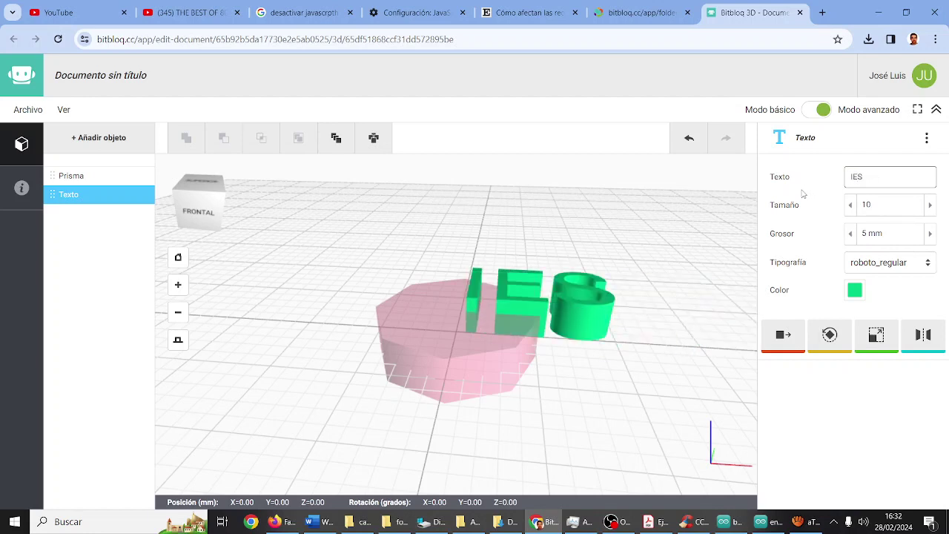
{"action": "key", "text": "BackSpace"}
{"action": "key", "text": "BackSpace"}
{"action": "key", "text": "BackSpace"}
{"action": "type", "text": "IES"}
{"action": "type", "text": "MO"}
{"action": "key", "text": "BackSpace"}
{"action": "key", "text": "BackSpace"}
{"action": "key", "text": "BackSpace"}
{"action": "key", "text": "BackSpace"}
{"action": "key", "text": "BackSpace"}
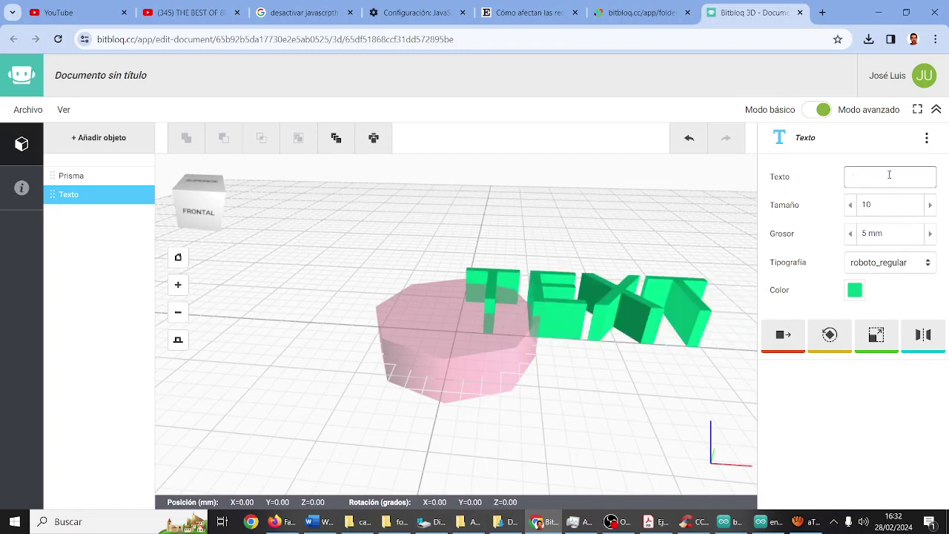
{"action": "type", "text": "IES"}
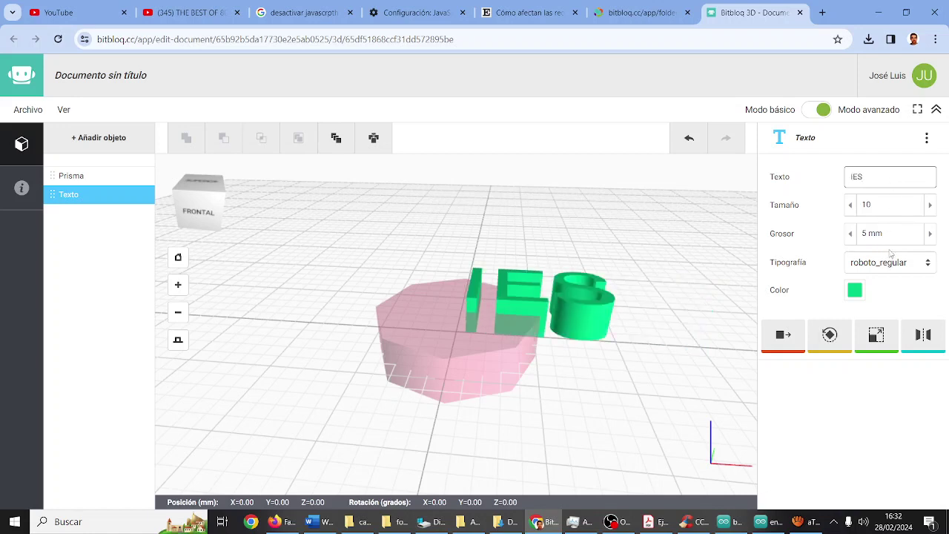
{"action": "left_click", "coordinate": [670, 291]}
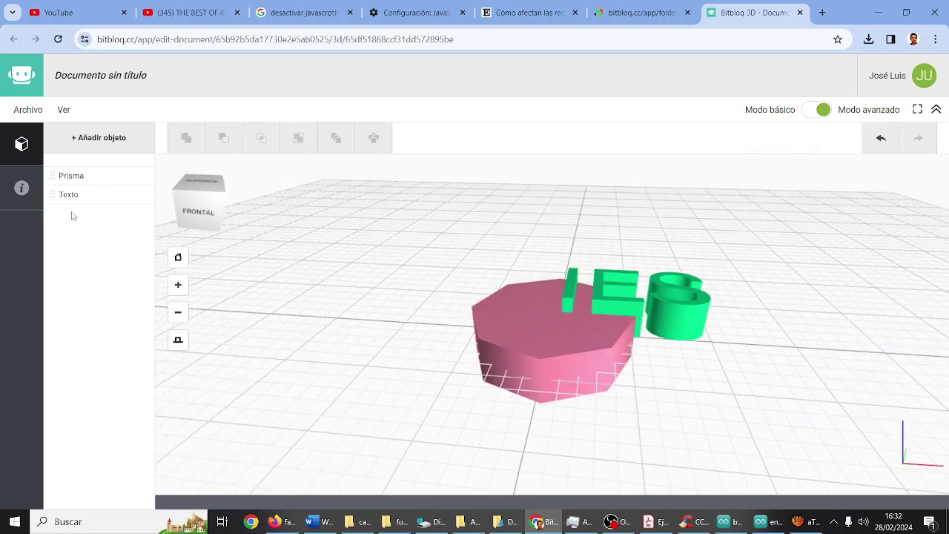
Step: Add a second text object, set its wording to "Monterroso", and deselect it
{"action": "left_click", "coordinate": [88, 148]}
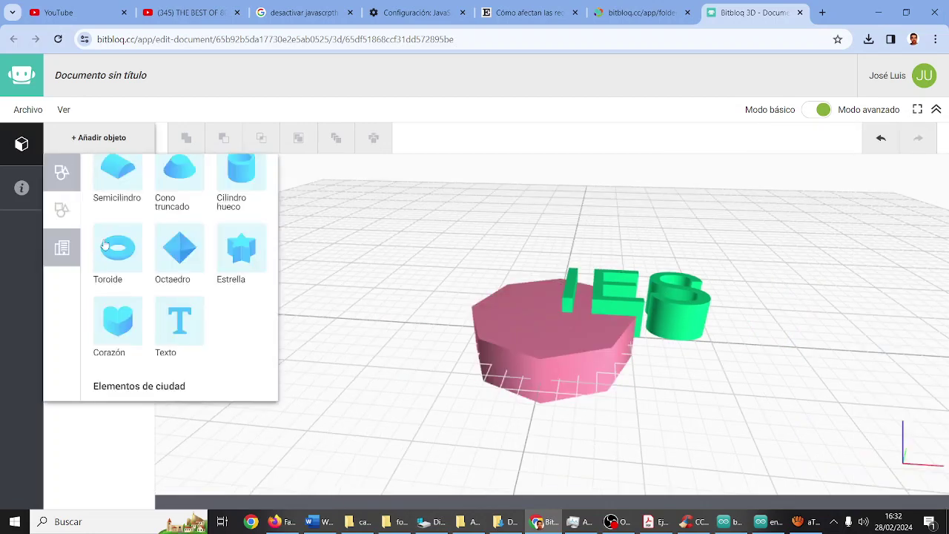
{"action": "left_click", "coordinate": [166, 321]}
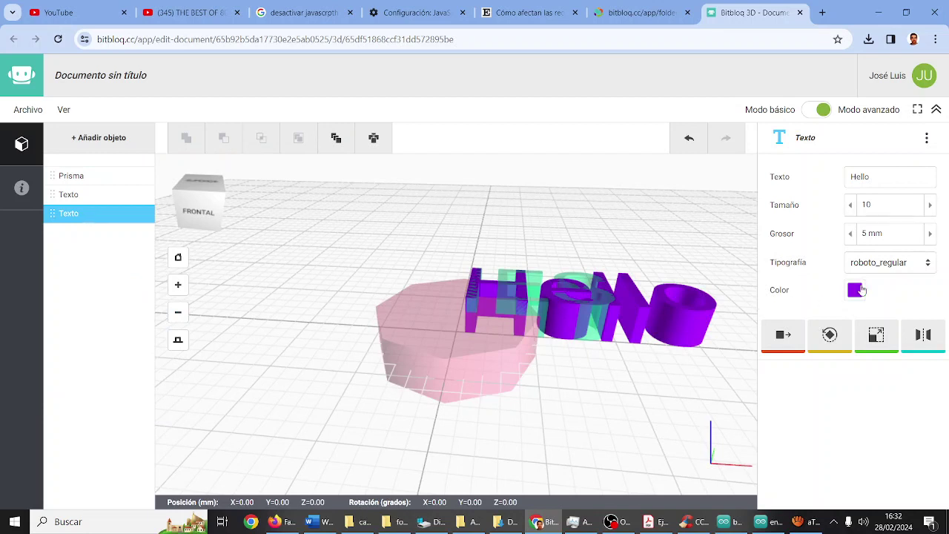
{"action": "double_click", "coordinate": [884, 176]}
{"action": "type", "text": "M"}
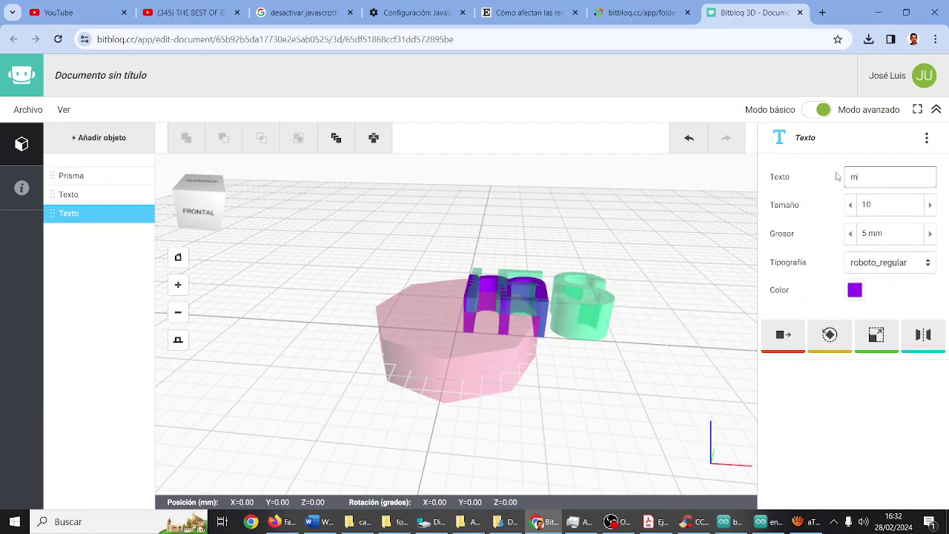
{"action": "type", "text": "onterroso"}
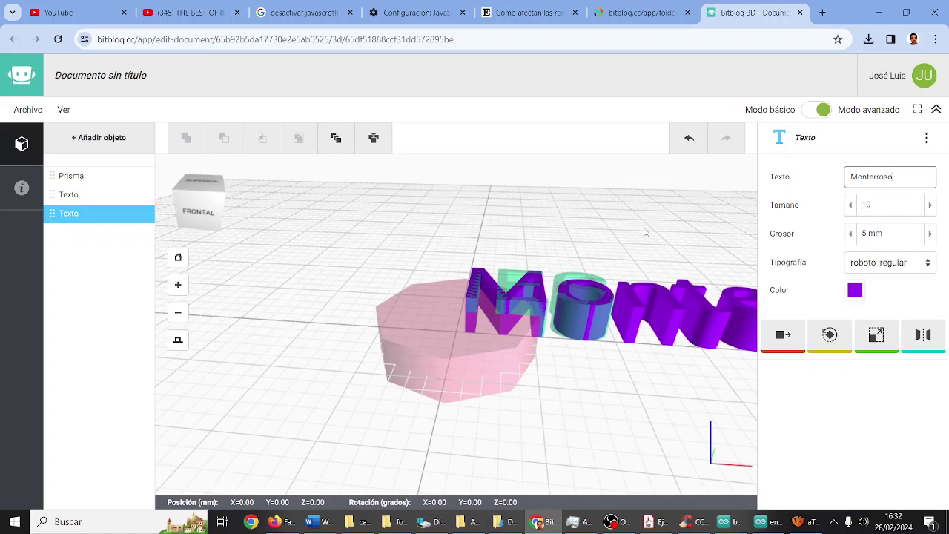
{"action": "left_click", "coordinate": [525, 259]}
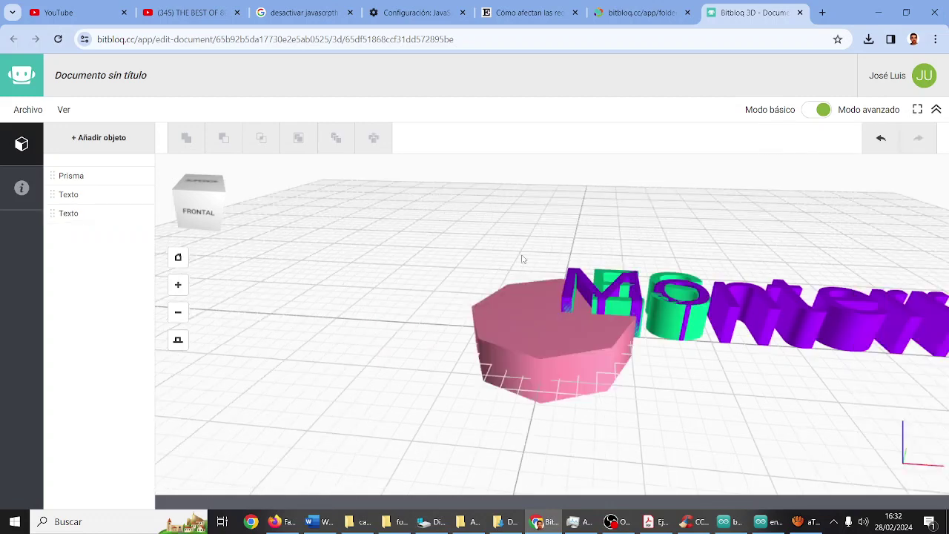
Step: Select the purple text and restore its missing final letter so it reads "Monterroso"
{"action": "left_click", "coordinate": [192, 175]}
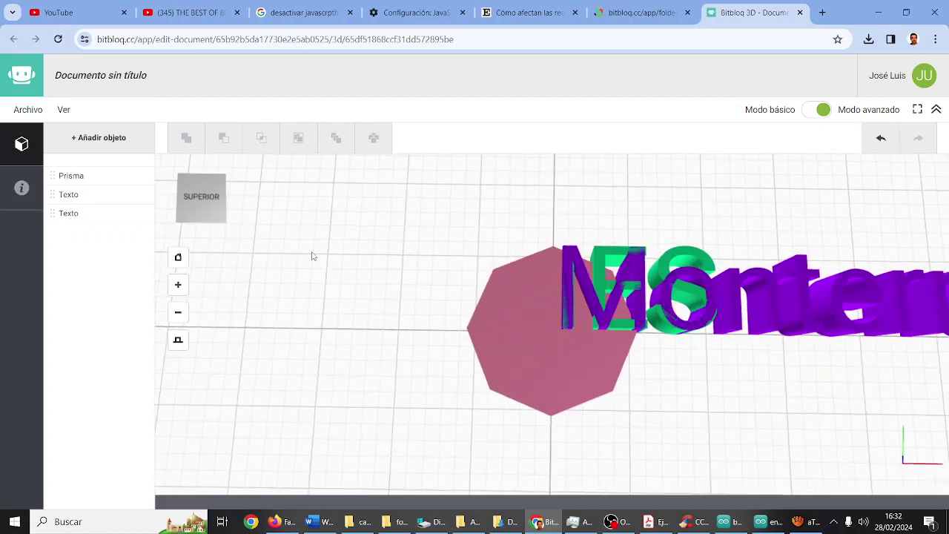
{"action": "left_click_drag", "start_coordinate": [640, 314], "coordinate": [613, 359]}
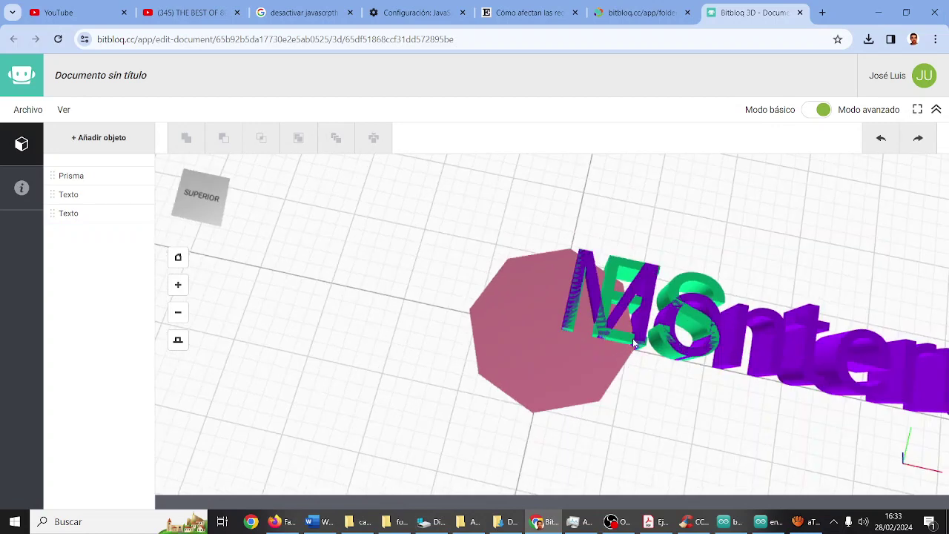
{"action": "left_click", "coordinate": [645, 322]}
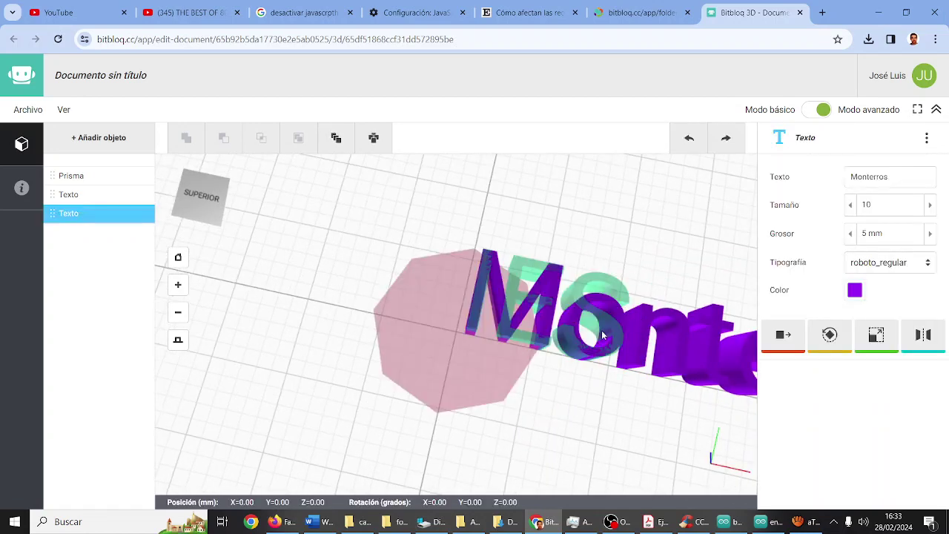
{"action": "left_click", "coordinate": [642, 346]}
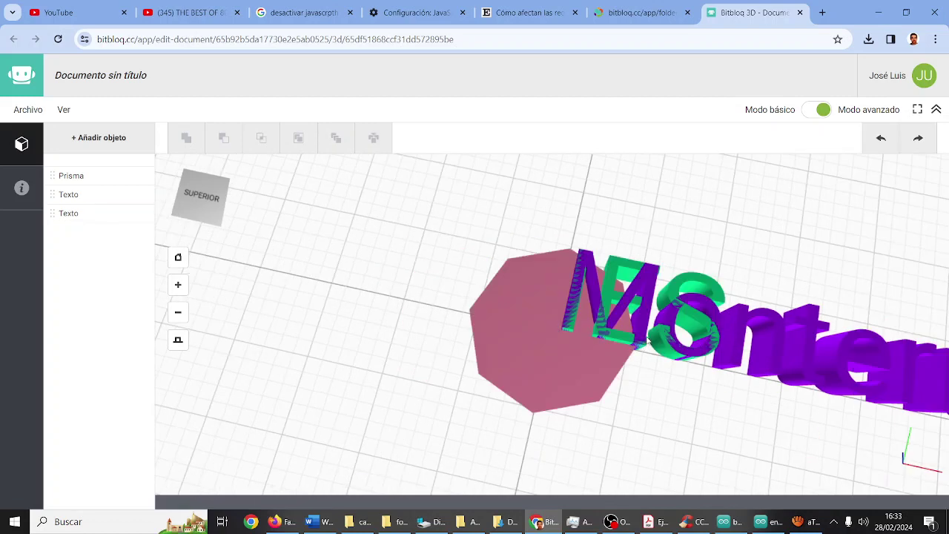
{"action": "left_click", "coordinate": [642, 336]}
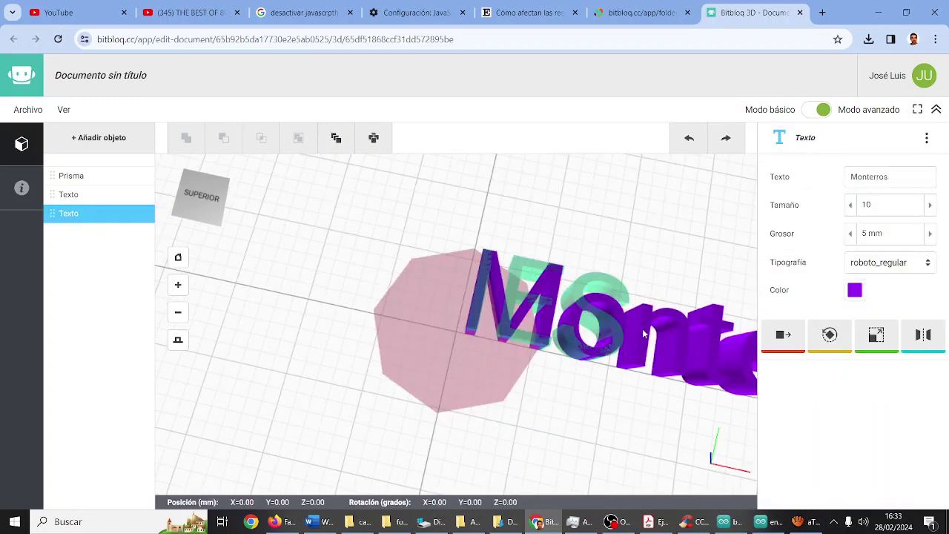
{"action": "left_click", "coordinate": [898, 176]}
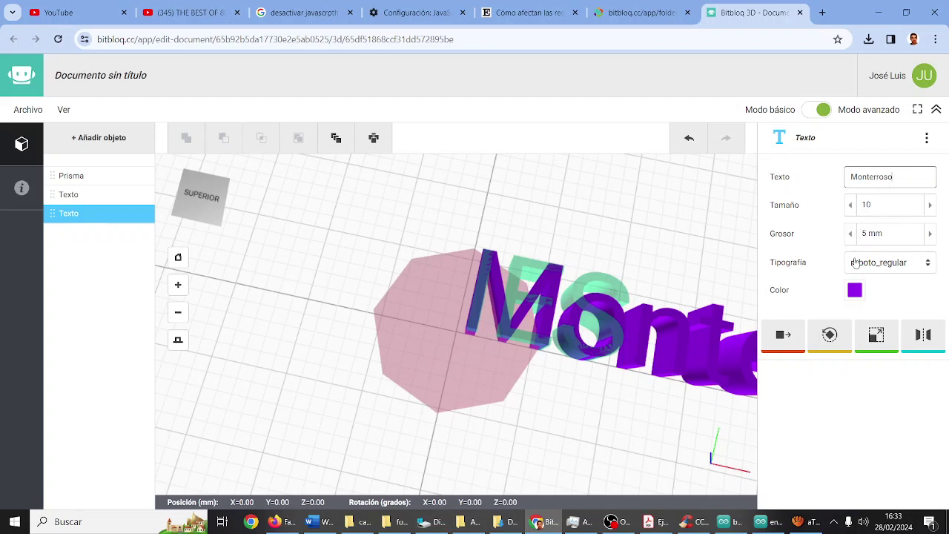
Step: Reduce the size of the "Monterroso" text to 3
{"action": "left_click", "coordinate": [851, 206]}
{"action": "left_click", "coordinate": [850, 206]}
{"action": "left_click", "coordinate": [851, 206]}
{"action": "left_click", "coordinate": [850, 206]}
{"action": "left_click", "coordinate": [850, 206]}
{"action": "left_click", "coordinate": [850, 206]}
{"action": "left_click", "coordinate": [850, 206]}
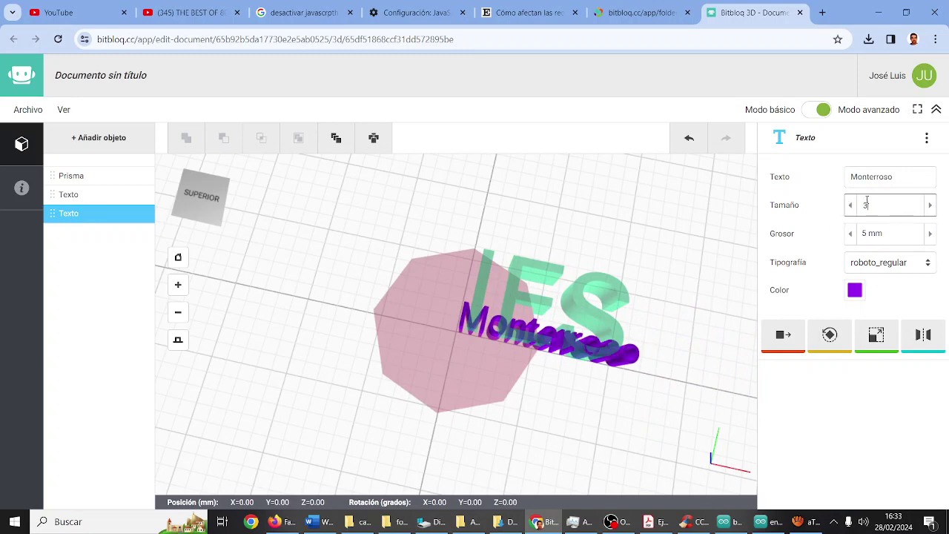
Step: Select the "IES" text and reduce its size to 5
{"action": "left_click", "coordinate": [610, 293]}
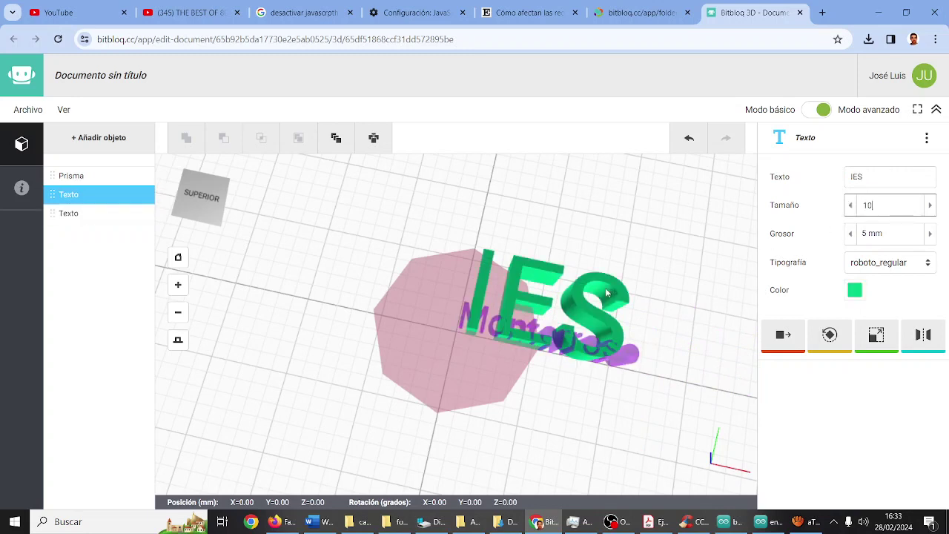
{"action": "left_click", "coordinate": [851, 207]}
{"action": "left_click", "coordinate": [850, 206]}
{"action": "left_click", "coordinate": [851, 206]}
{"action": "left_click", "coordinate": [850, 206]}
{"action": "left_click", "coordinate": [850, 206]}
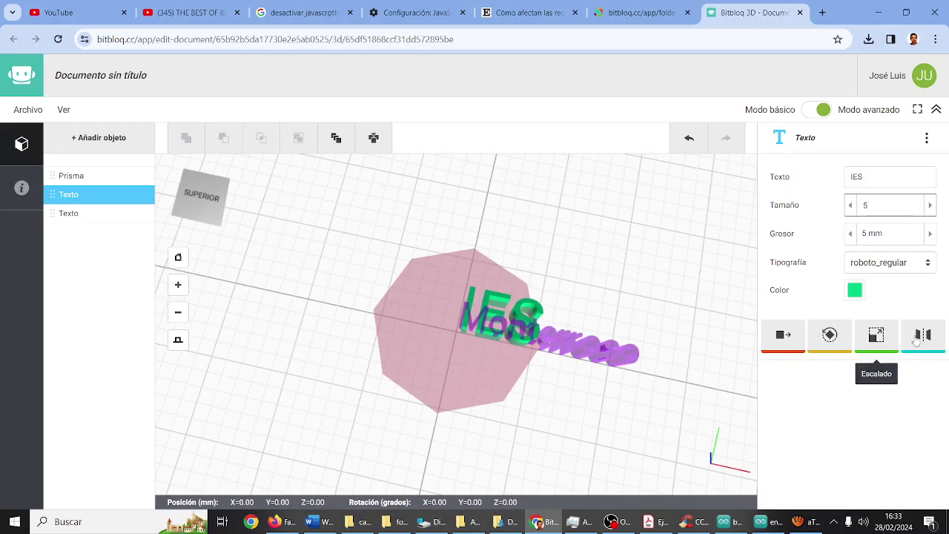
Step: In the top view, add a translation to the "IES" text and set its X offset to -5 mm
{"action": "left_click", "coordinate": [201, 201]}
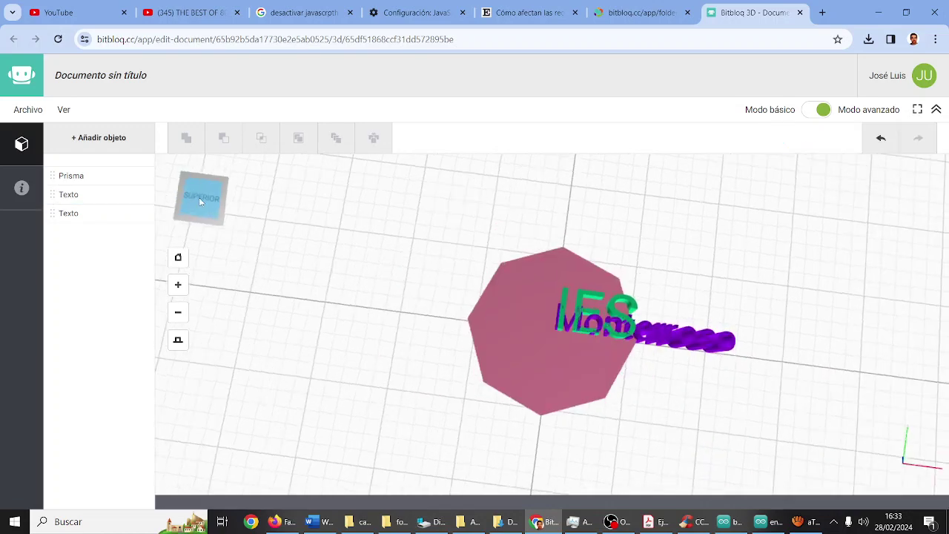
{"action": "left_click", "coordinate": [611, 300]}
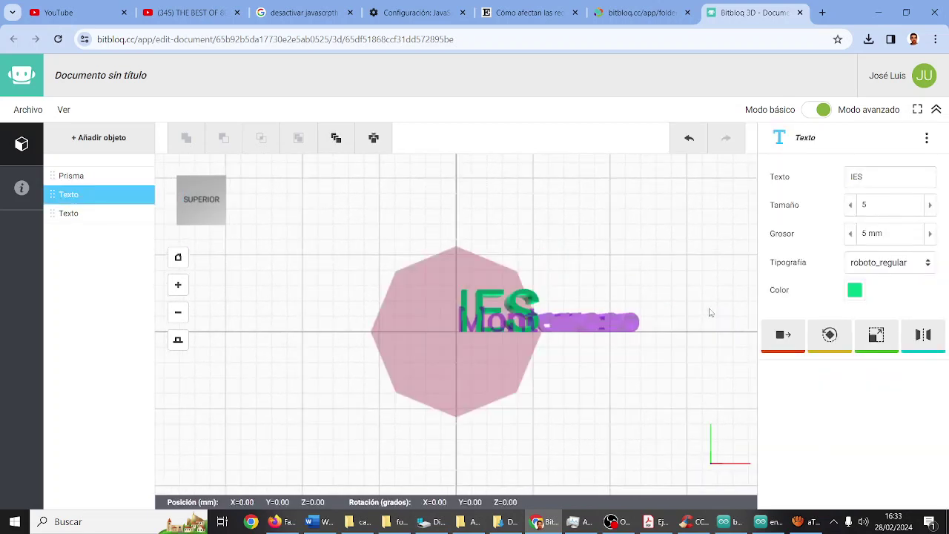
{"action": "left_click", "coordinate": [791, 341]}
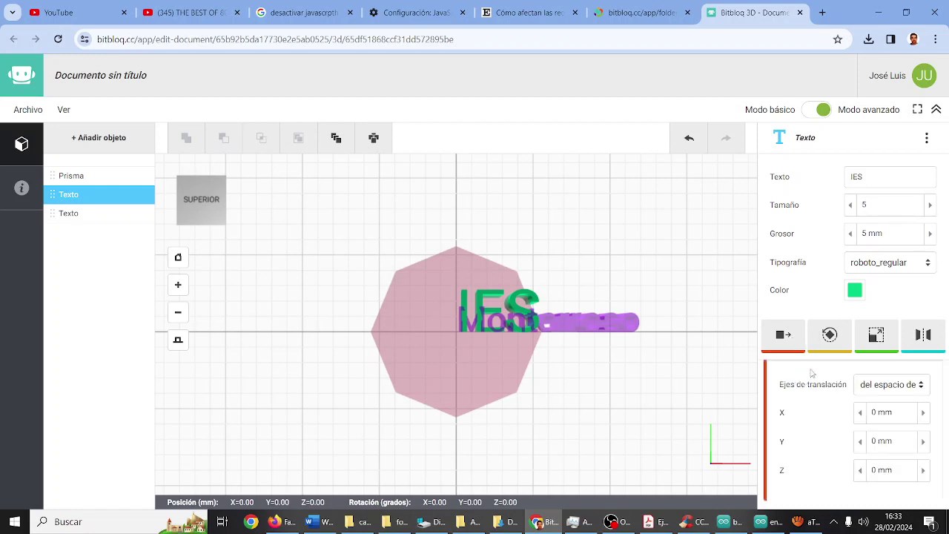
{"action": "left_click", "coordinate": [861, 414]}
{"action": "left_click", "coordinate": [860, 414]}
{"action": "left_click", "coordinate": [860, 414]}
{"action": "left_click", "coordinate": [861, 414]}
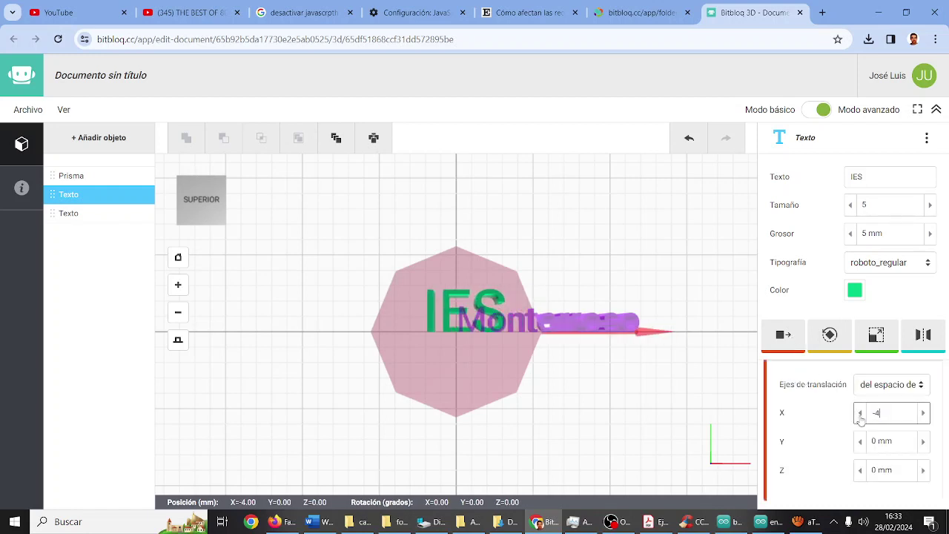
{"action": "left_click", "coordinate": [861, 414]}
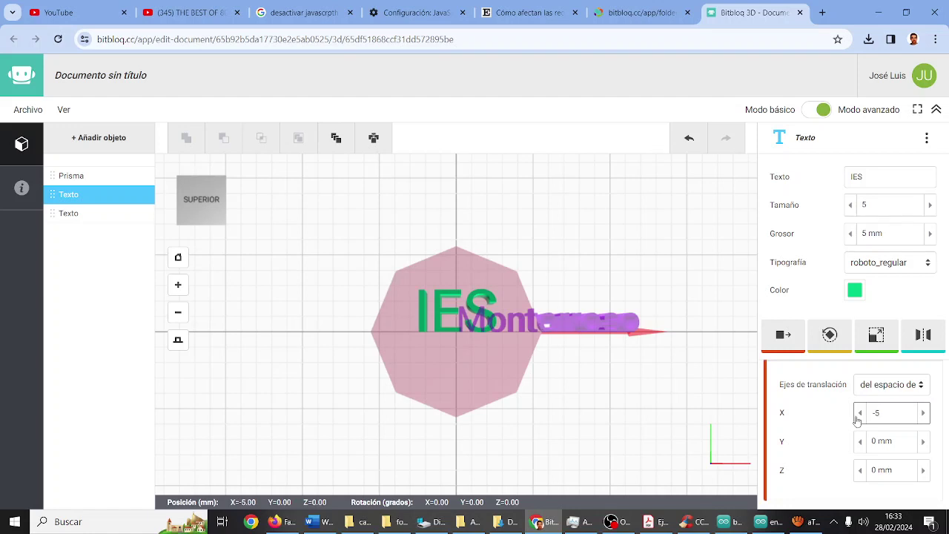
Step: Try raising the "IES" text 2 mm along Z and reset the Z offset to 0 mm
{"action": "left_click", "coordinate": [923, 472]}
{"action": "left_click", "coordinate": [924, 472]}
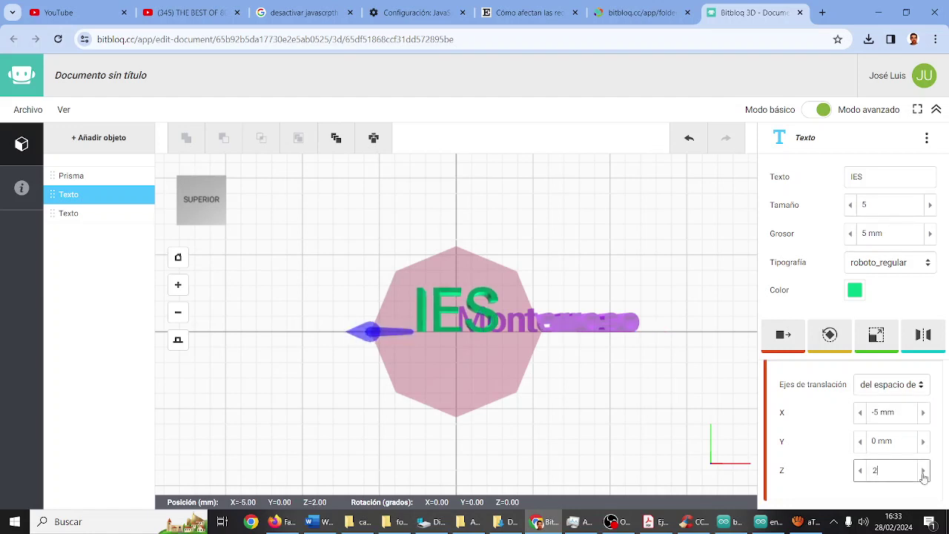
{"action": "left_click", "coordinate": [861, 472]}
{"action": "left_click", "coordinate": [860, 472]}
Step: Set the Y offset of the "IES" text's translation to 1 mm
{"action": "left_click", "coordinate": [923, 442]}
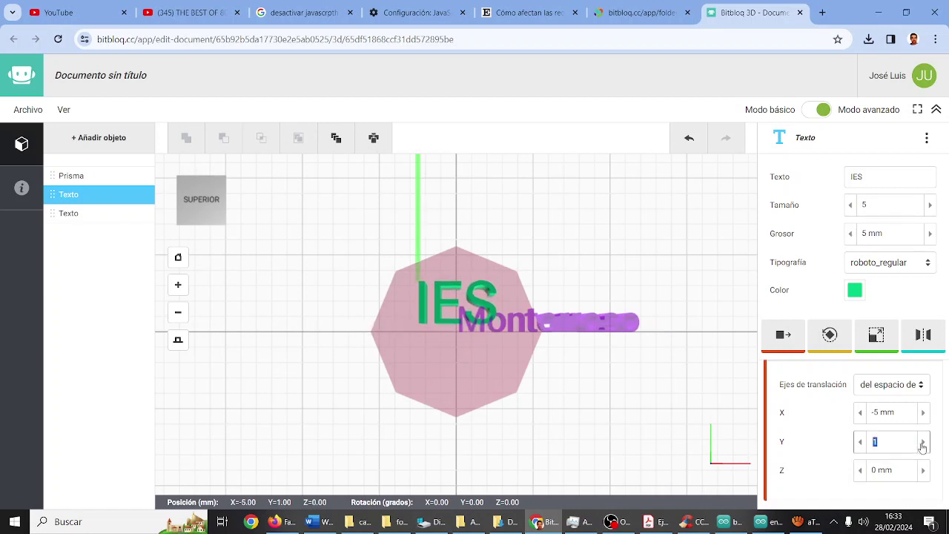
{"action": "left_click", "coordinate": [922, 443]}
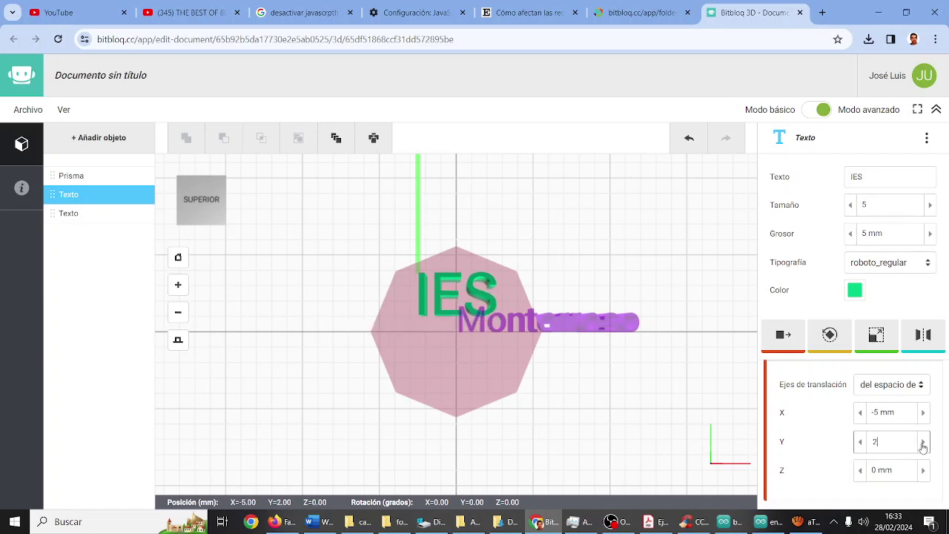
{"action": "left_click", "coordinate": [861, 443]}
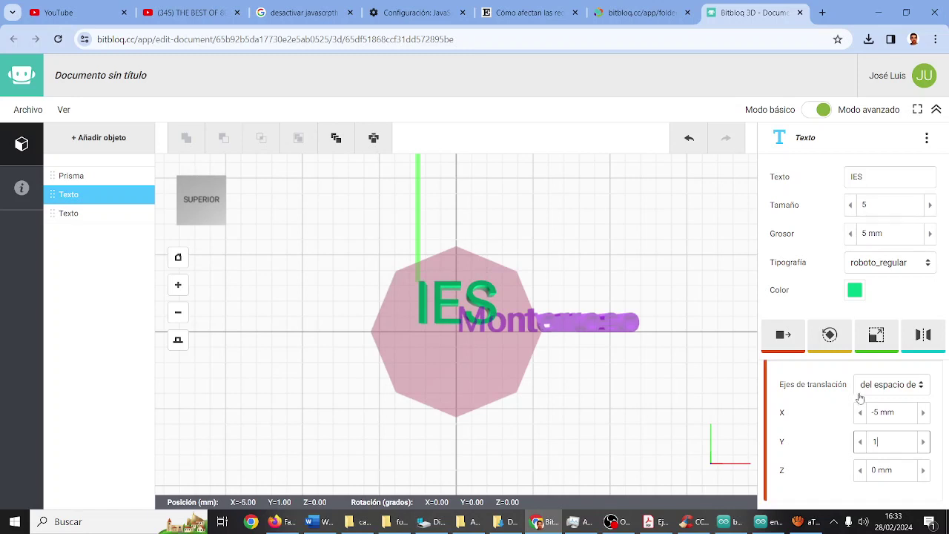
Step: Add a translation to the "Monterroso" text and set its X offset to -11 mm
{"action": "left_click", "coordinate": [613, 328]}
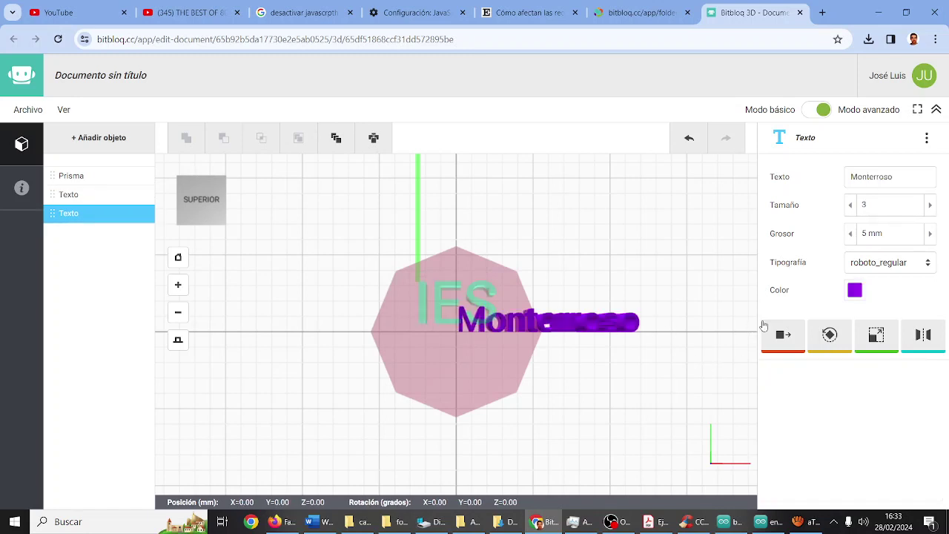
{"action": "left_click", "coordinate": [784, 333]}
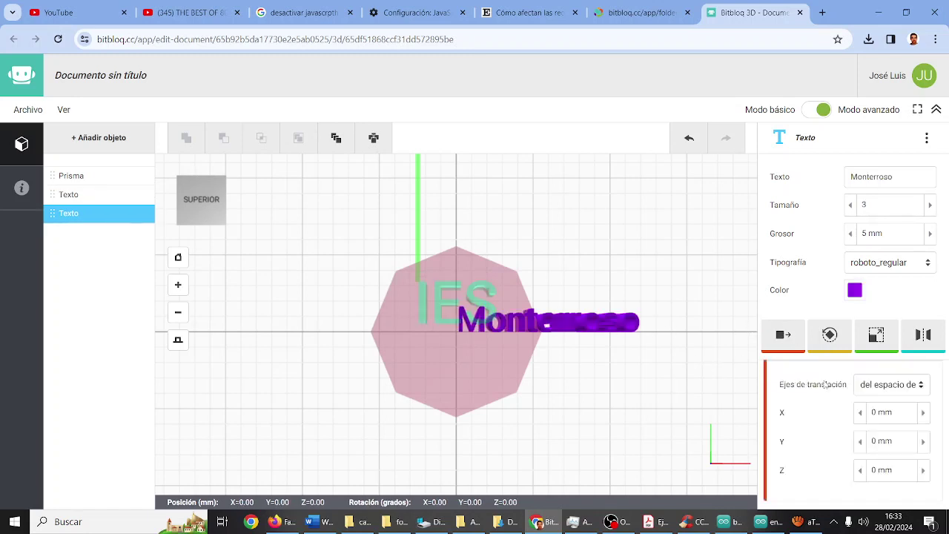
{"action": "left_click", "coordinate": [860, 419]}
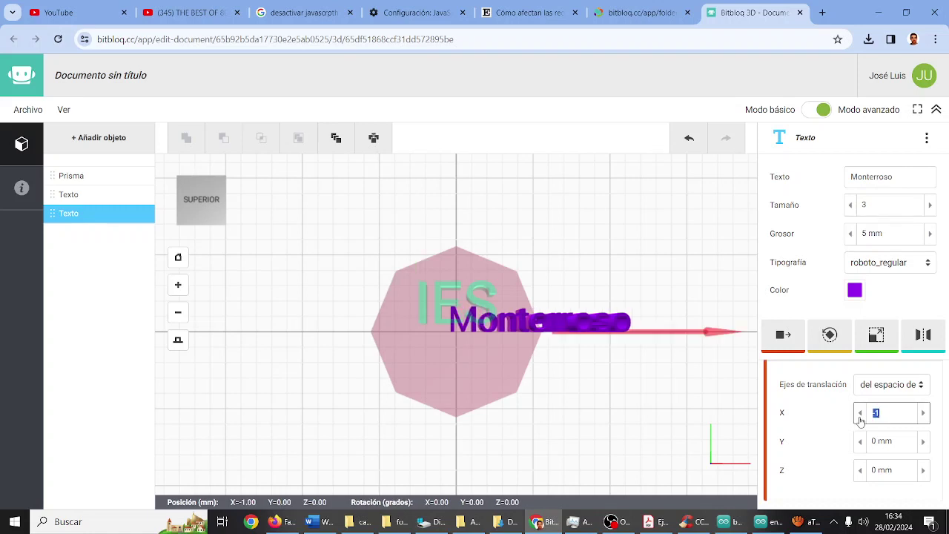
{"action": "type", "text": "-7"}
{"action": "key", "text": "BackSpace"}
{"action": "type", "text": "10"}
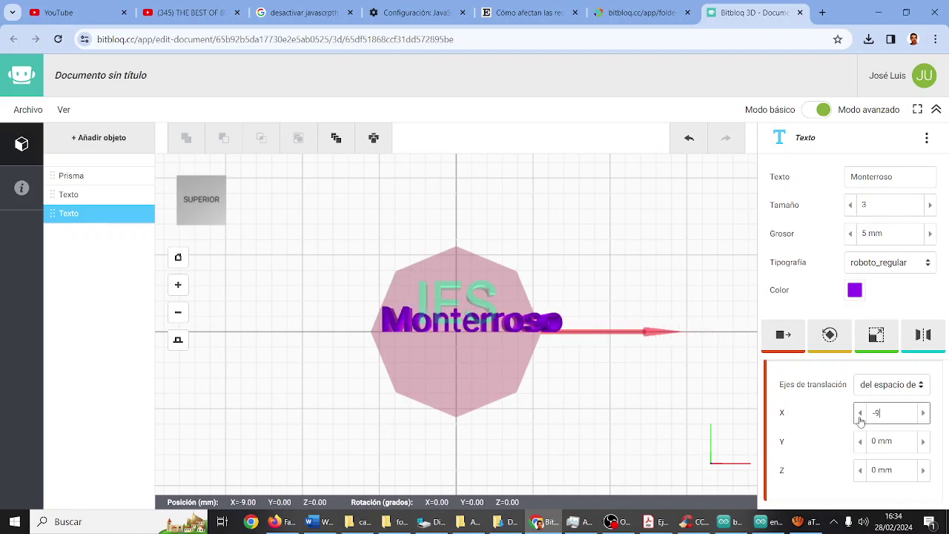
{"action": "left_click", "coordinate": [860, 419]}
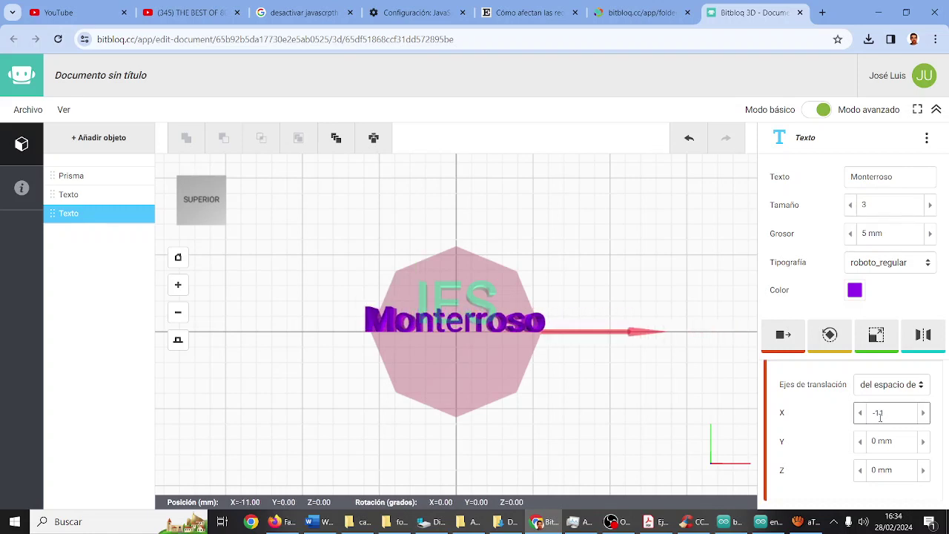
Step: Set the Y offset of the "Monterroso" text's translation to -4 mm
{"action": "left_click", "coordinate": [864, 442]}
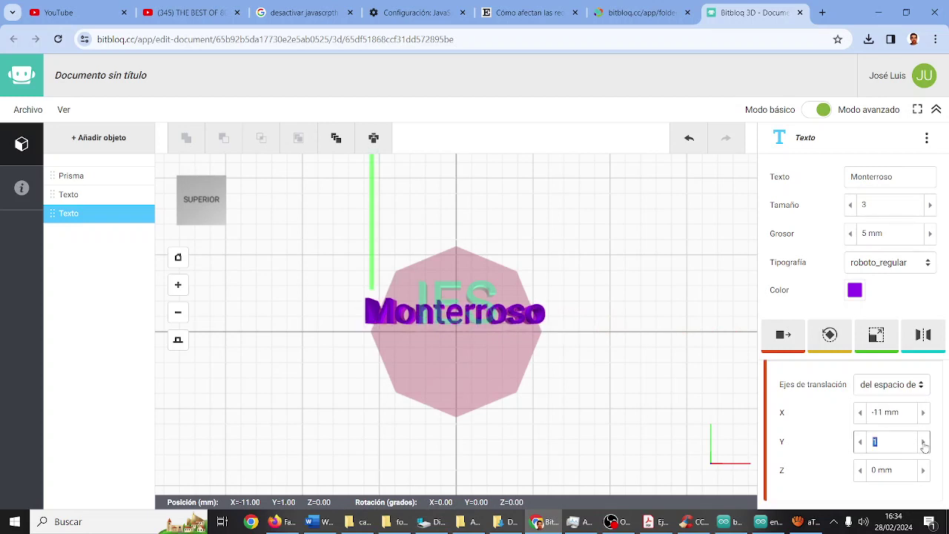
{"action": "key", "text": "BackSpace"}
{"action": "type", "text": "-4"}
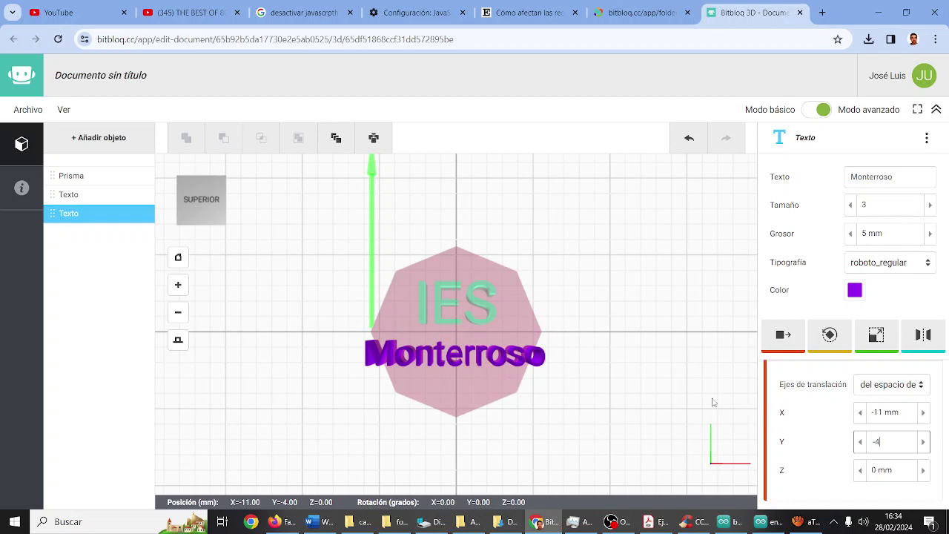
Step: Reduce the "Monterroso" text's size to 2 and add a second translation with an X offset of 4 mm
{"action": "left_click", "coordinate": [864, 342]}
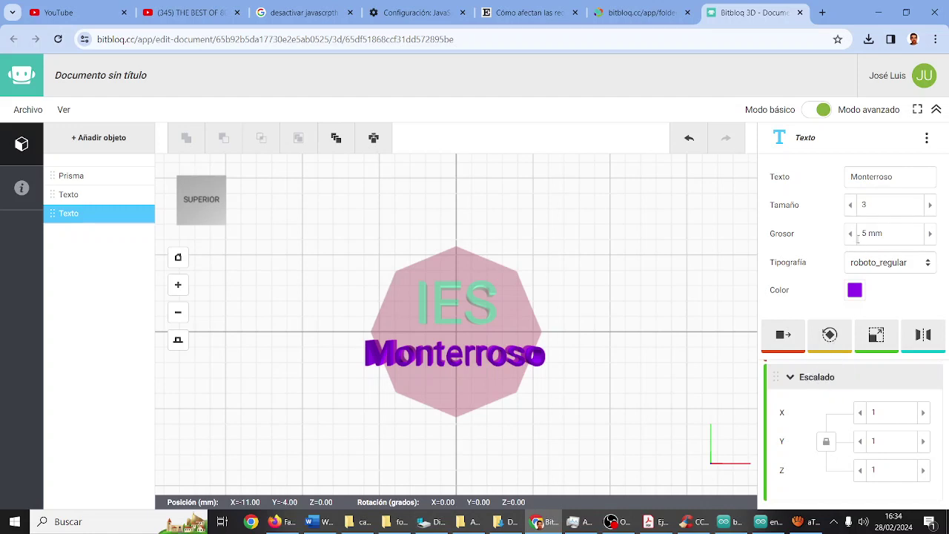
{"action": "left_click", "coordinate": [850, 207]}
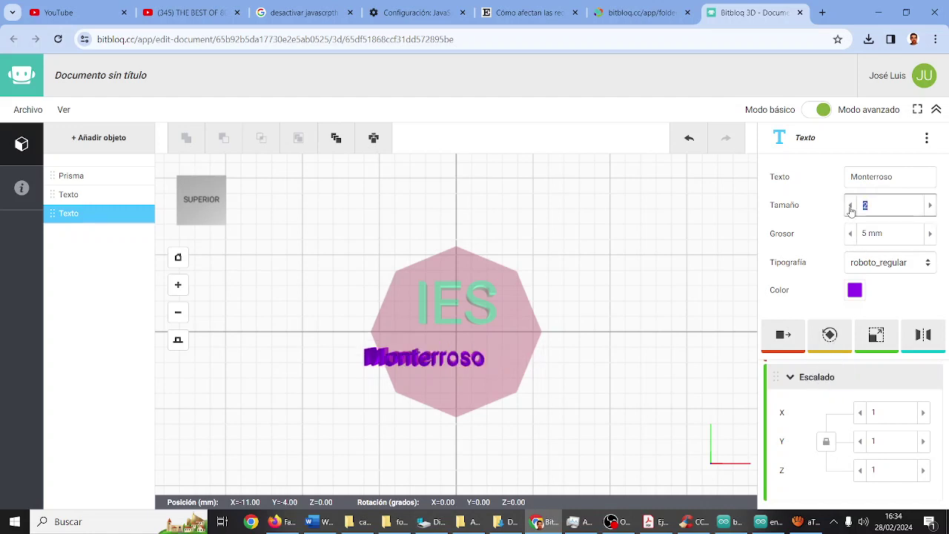
{"action": "left_click", "coordinate": [789, 344]}
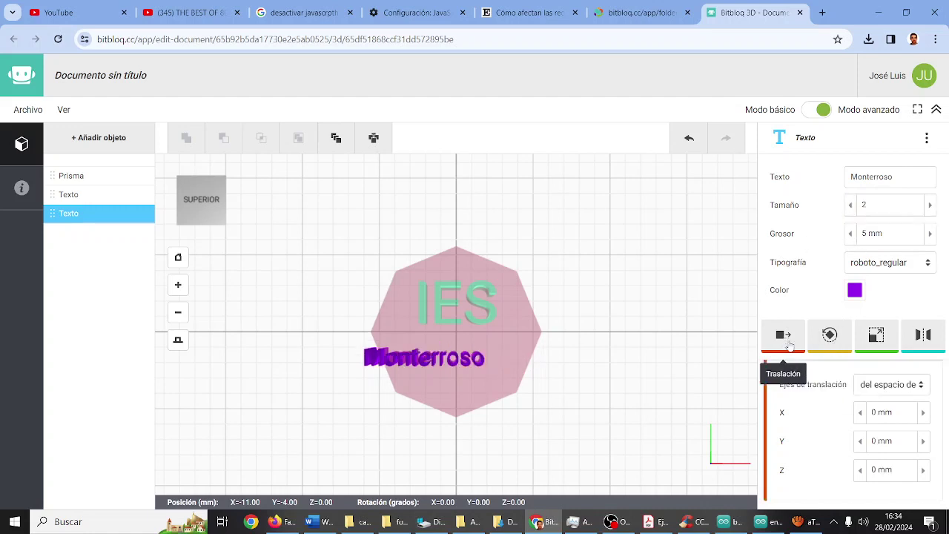
{"action": "left_click", "coordinate": [923, 417]}
{"action": "left_click", "coordinate": [923, 417]}
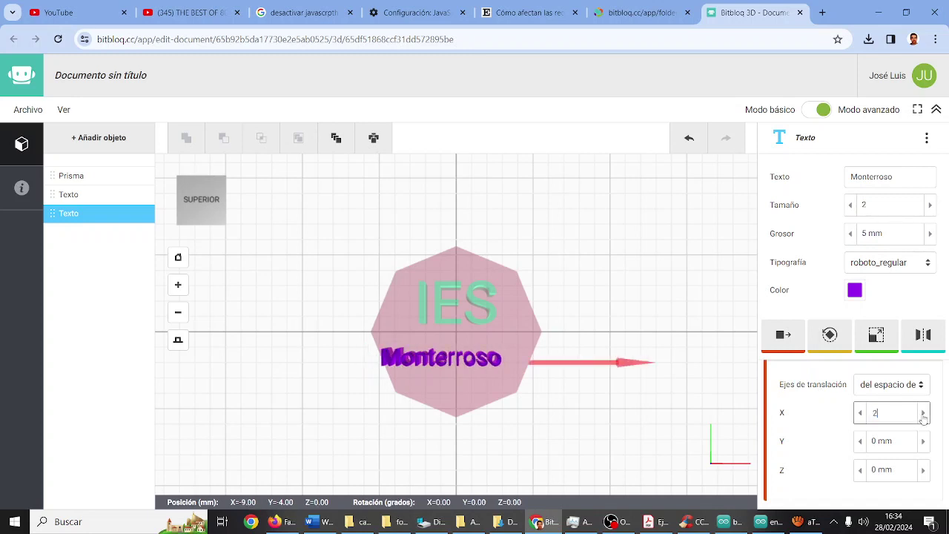
{"action": "left_click", "coordinate": [923, 417]}
{"action": "left_click", "coordinate": [924, 417]}
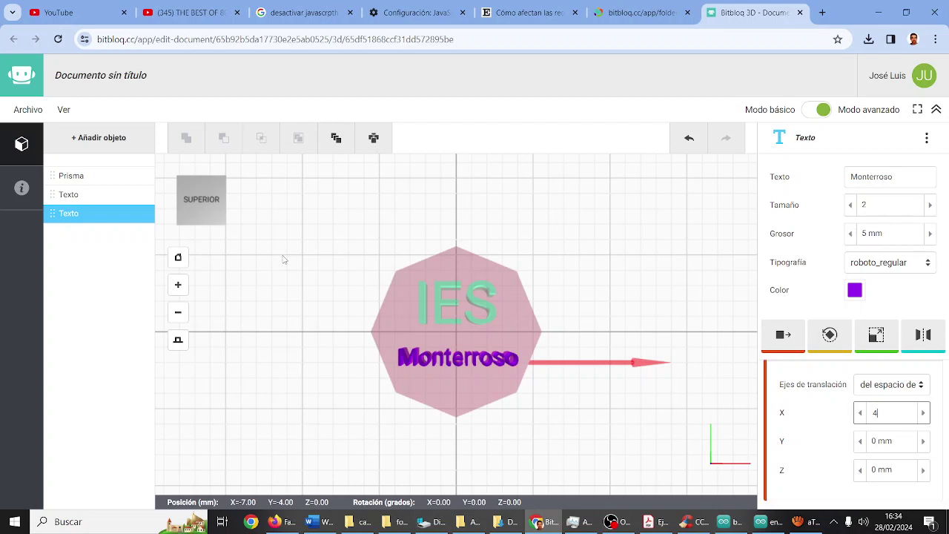
Step: From an angled front view, add a second translation to the "IES" text with a Z offset of -1 mm
{"action": "left_click", "coordinate": [201, 208]}
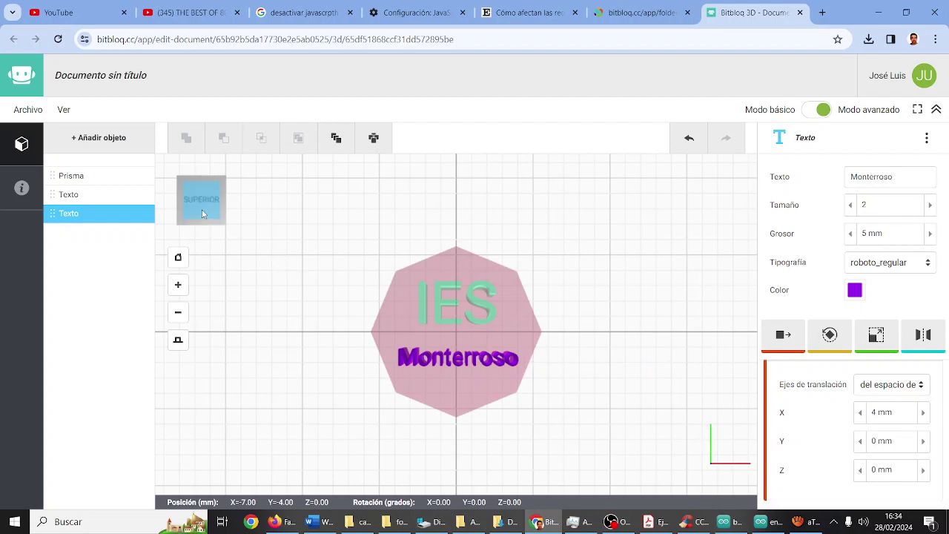
{"action": "left_click", "coordinate": [203, 221]}
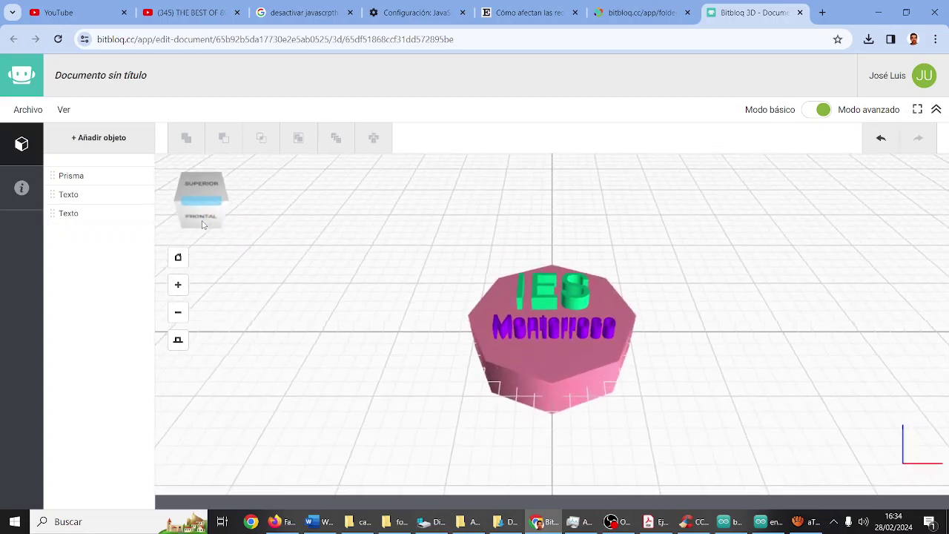
{"action": "scroll", "coordinate": [509, 339], "scroll_direction": "up", "scroll_amount": 3}
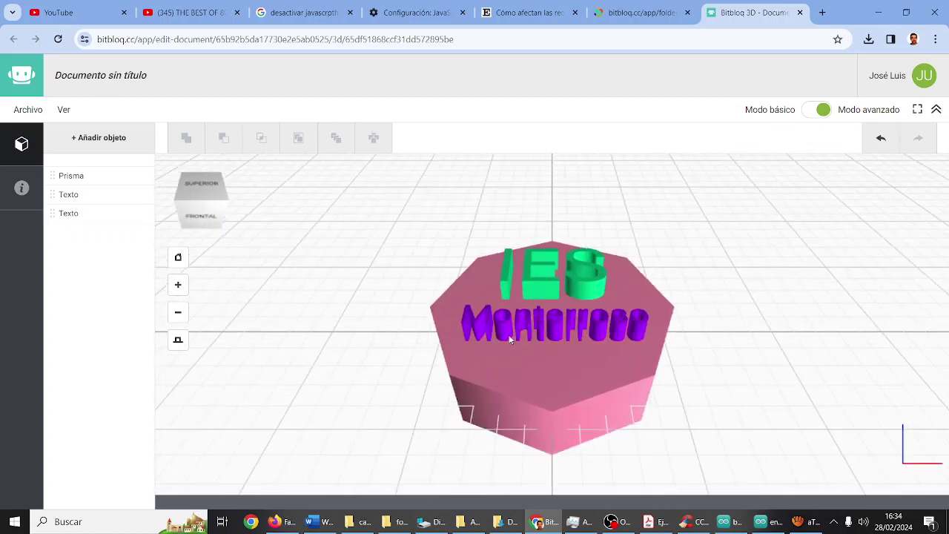
{"action": "scroll", "coordinate": [510, 339], "scroll_direction": "down", "scroll_amount": 2}
{"action": "left_click", "coordinate": [546, 289]}
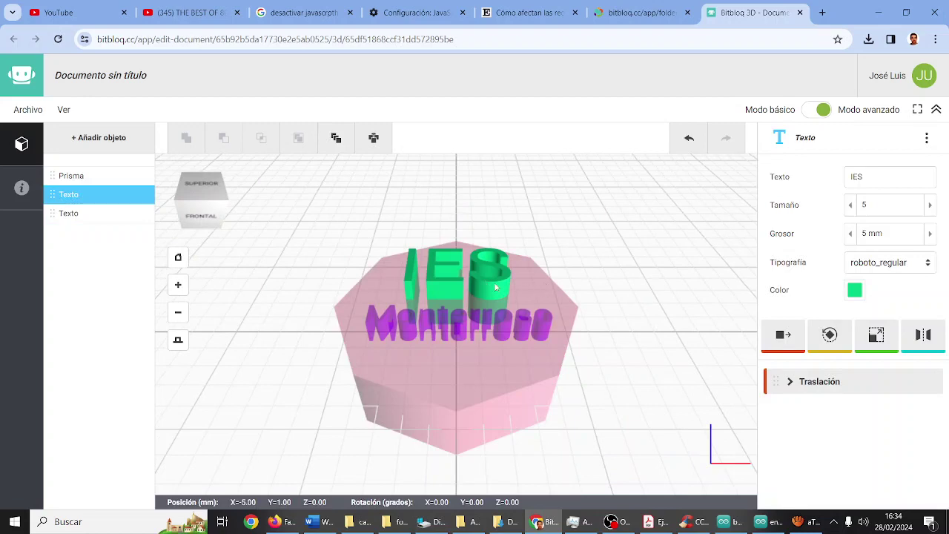
{"action": "left_click", "coordinate": [496, 287]}
{"action": "left_click", "coordinate": [543, 286]}
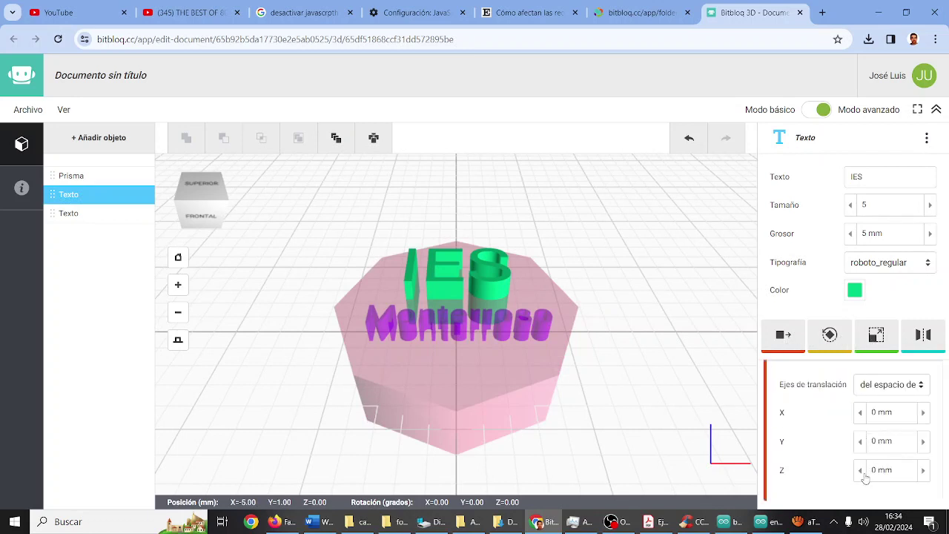
{"action": "left_click", "coordinate": [861, 470]}
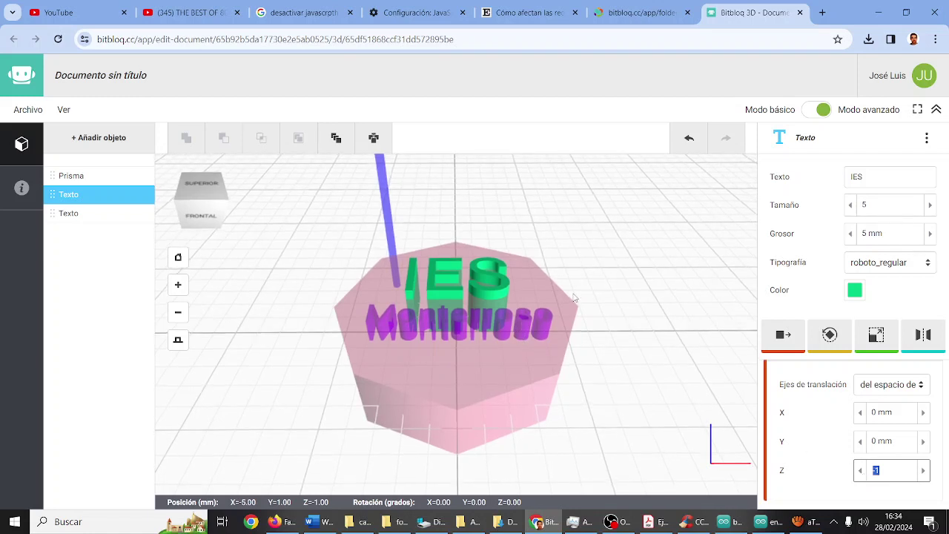
Step: Set the Z offset of the "Monterroso" text's first translation to -1 mm
{"action": "left_click", "coordinate": [525, 323]}
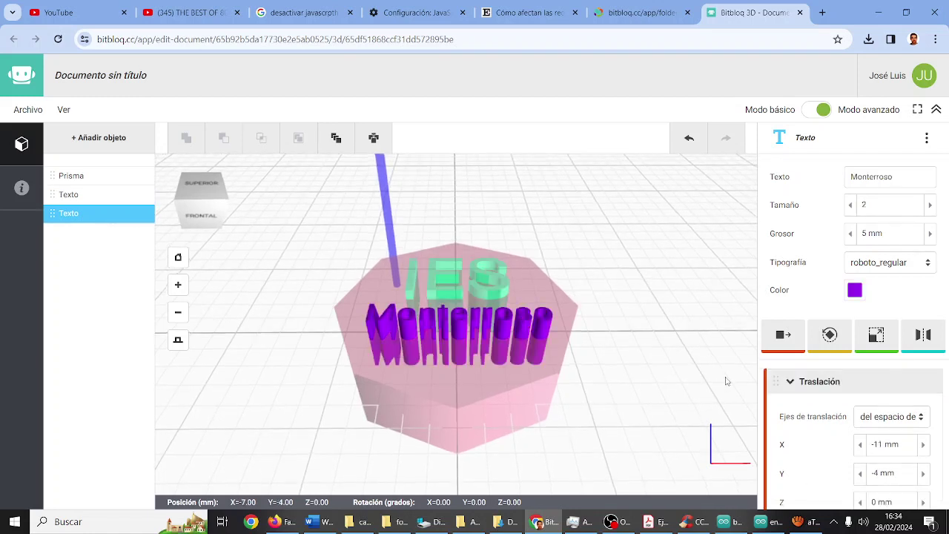
{"action": "scroll", "coordinate": [695, 341], "scroll_direction": "down", "scroll_amount": 5}
{"action": "scroll", "coordinate": [695, 341], "scroll_direction": "up", "scroll_amount": 5}
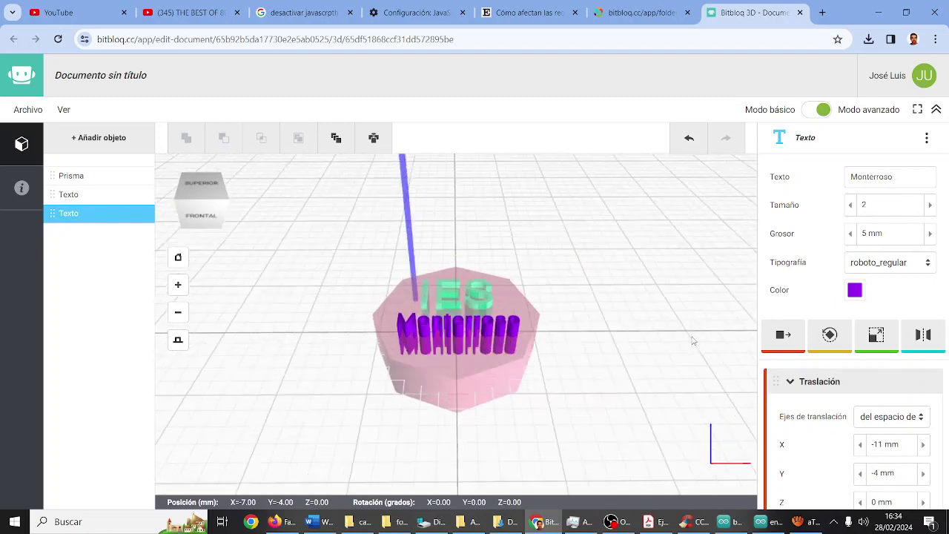
{"action": "left_click", "coordinate": [865, 501]}
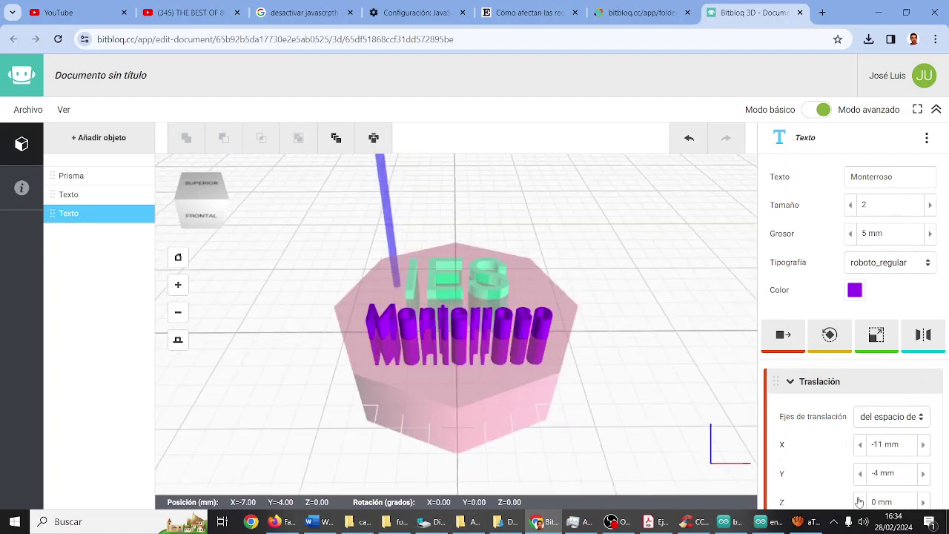
{"action": "type", "text": "1"}
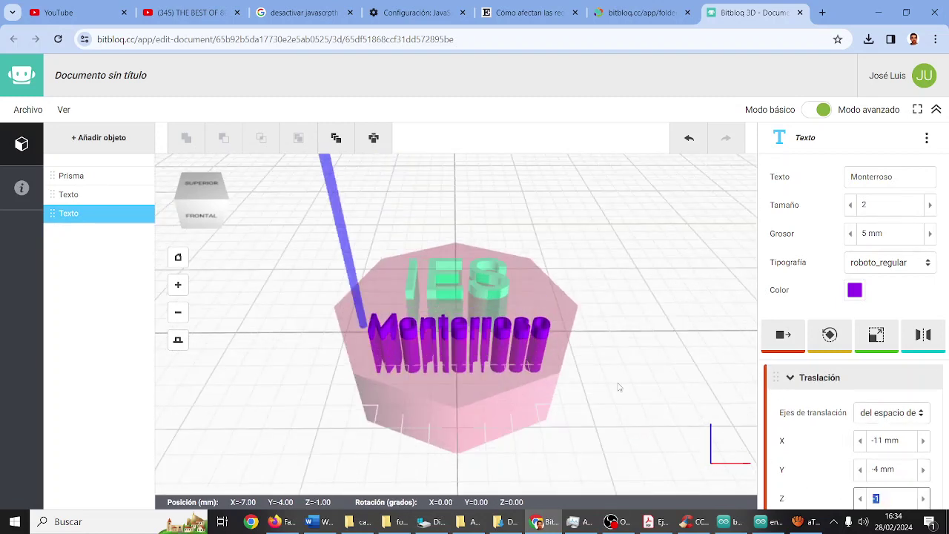
Step: Select the "IES" text and reduce its thickness to 4 mm
{"action": "left_click", "coordinate": [499, 295]}
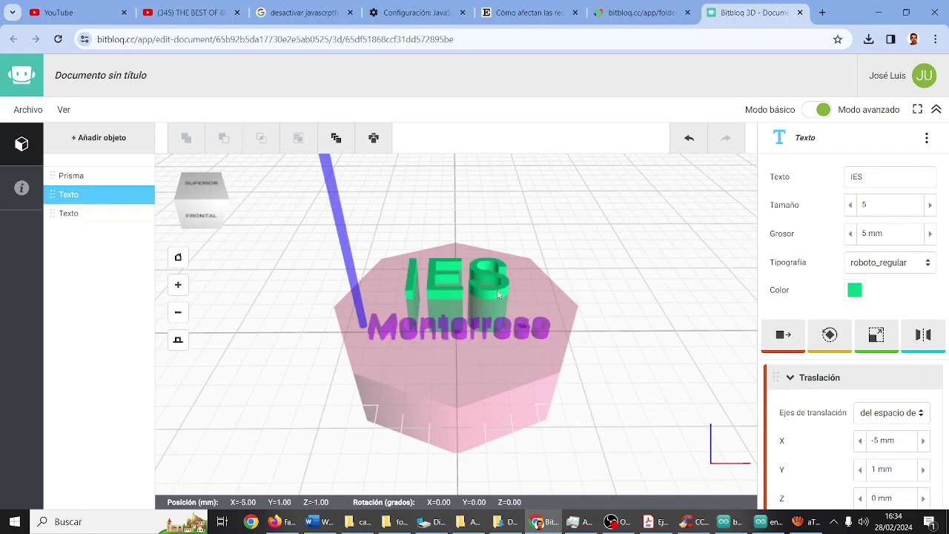
{"action": "left_click", "coordinate": [850, 234]}
{"action": "left_click", "coordinate": [850, 235]}
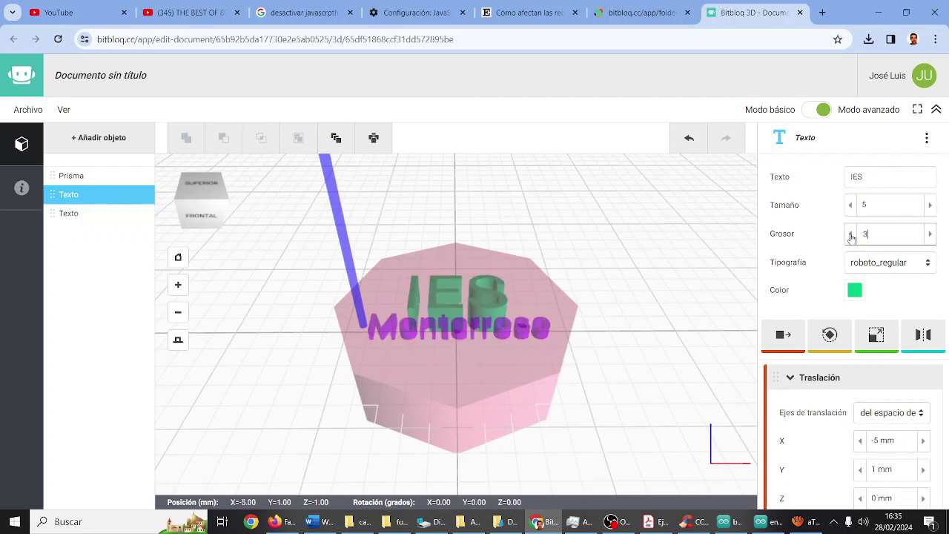
{"action": "left_click", "coordinate": [930, 234]}
{"action": "left_click", "coordinate": [931, 234]}
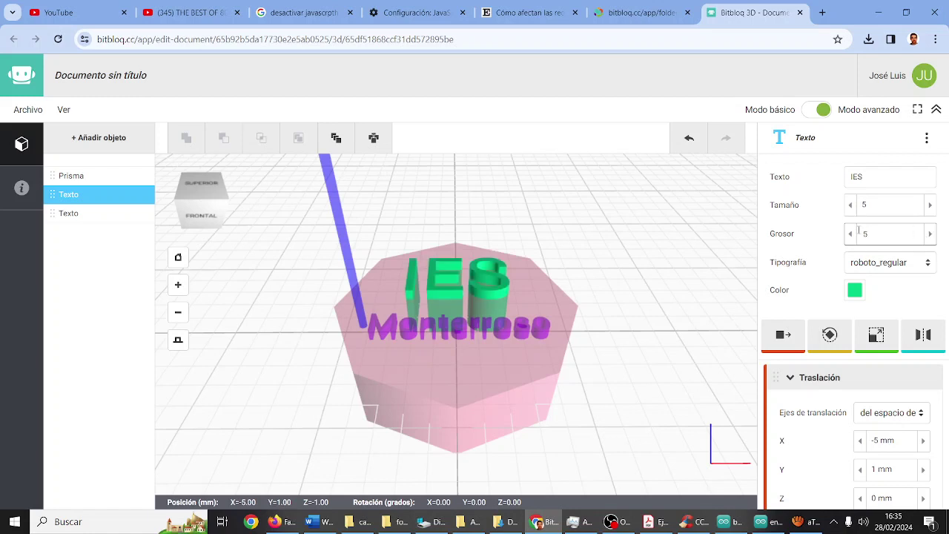
{"action": "left_click", "coordinate": [851, 234]}
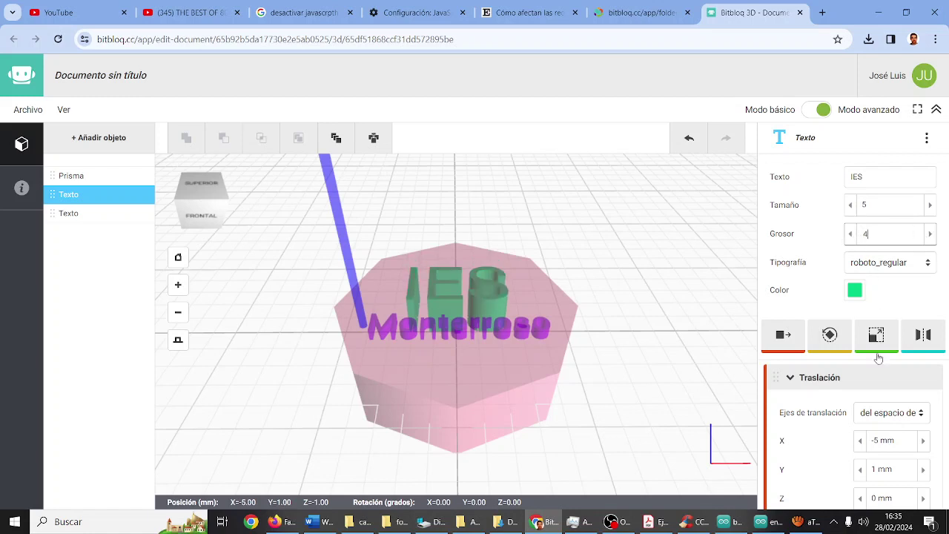
Step: Set the Z offset of the "IES" text's first translation to 1 mm
{"action": "left_click", "coordinate": [924, 499]}
{"action": "type", "text": "2"}
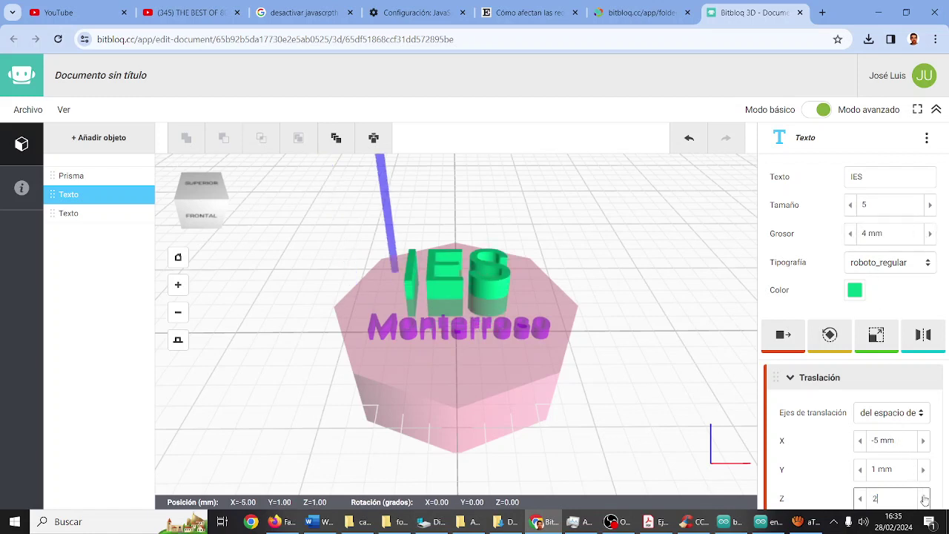
{"action": "left_click", "coordinate": [861, 499]}
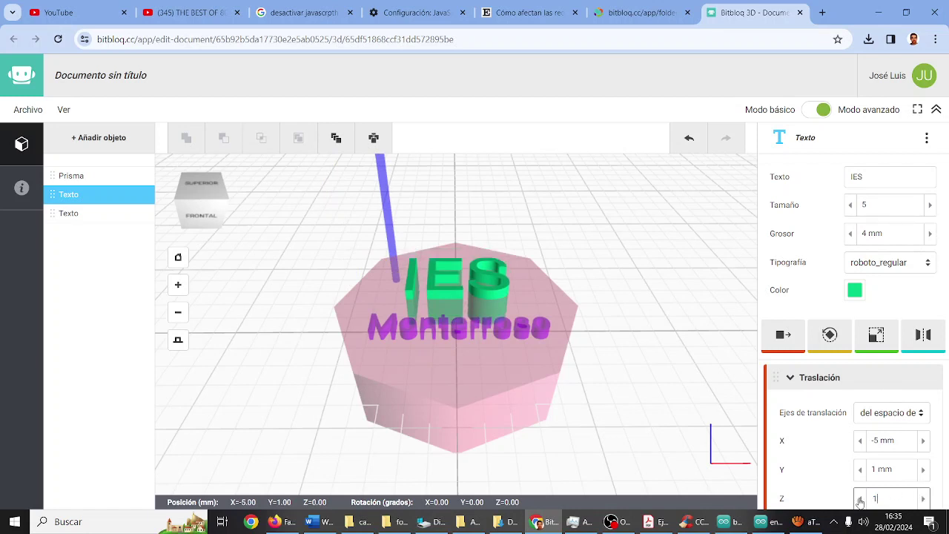
Step: Select the "Monterroso" text and reduce its thickness to 3 mm
{"action": "left_click", "coordinate": [547, 327]}
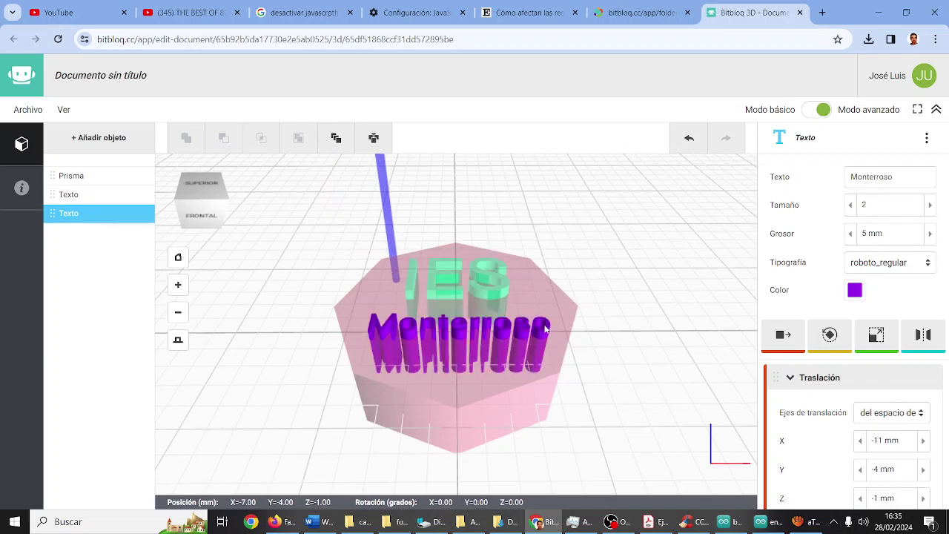
{"action": "left_click", "coordinate": [852, 234]}
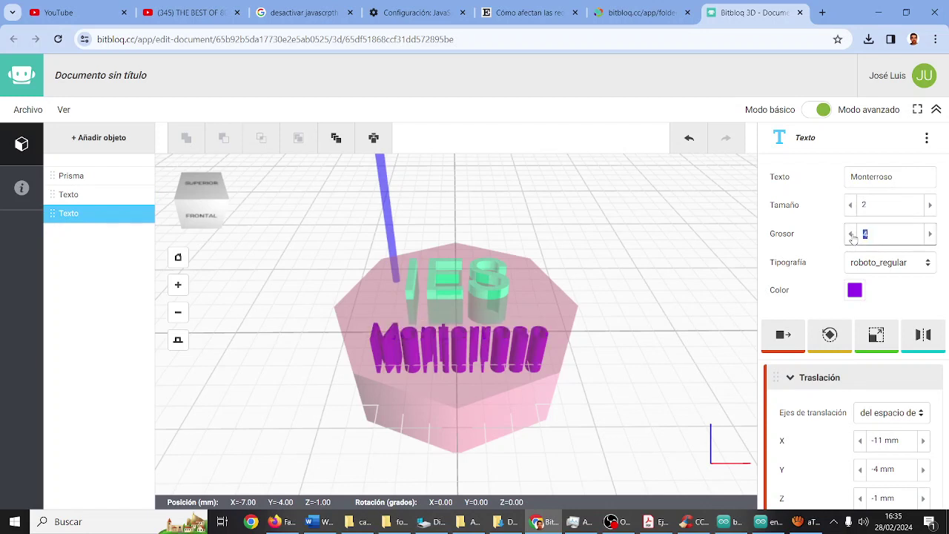
{"action": "left_click", "coordinate": [851, 234]}
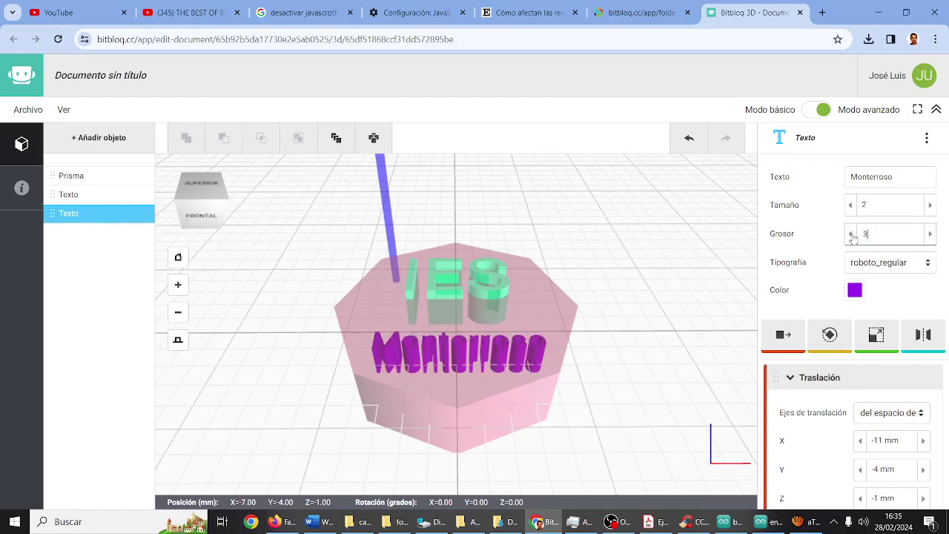
Step: Raise the "Monterroso" text by setting its first translation's Z offset to 1 mm, and deselect it to check the model
{"action": "left_click", "coordinate": [924, 498]}
{"action": "left_click", "coordinate": [925, 499]}
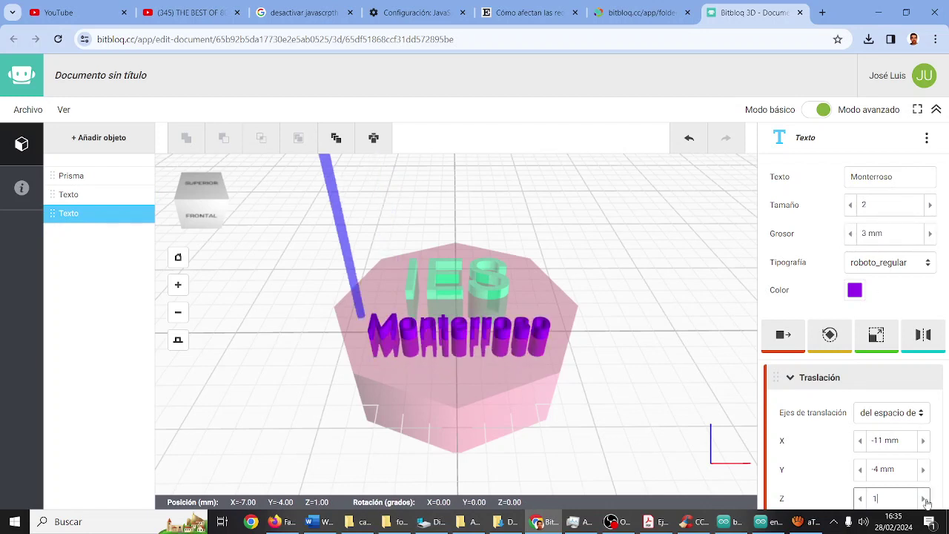
{"action": "left_click", "coordinate": [926, 499]}
{"action": "left_click", "coordinate": [860, 498]}
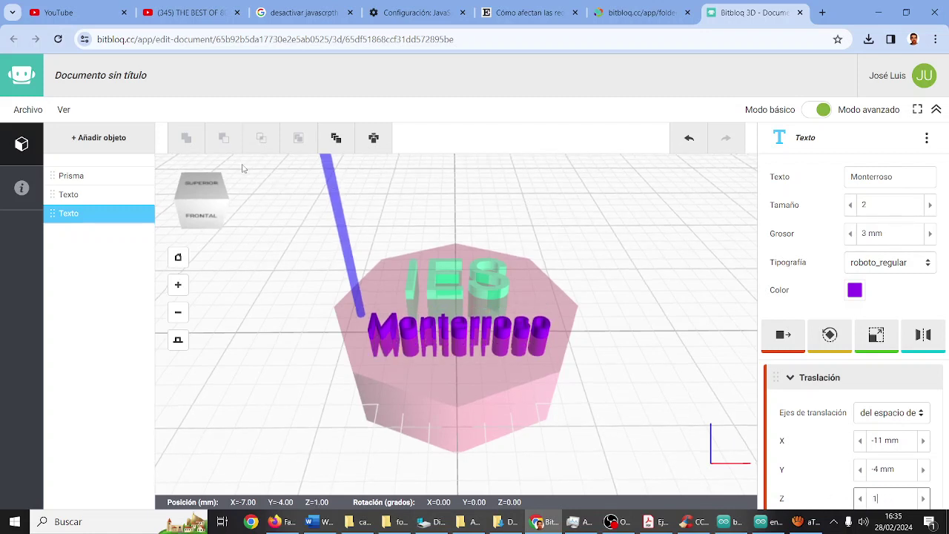
{"action": "left_click", "coordinate": [340, 212]}
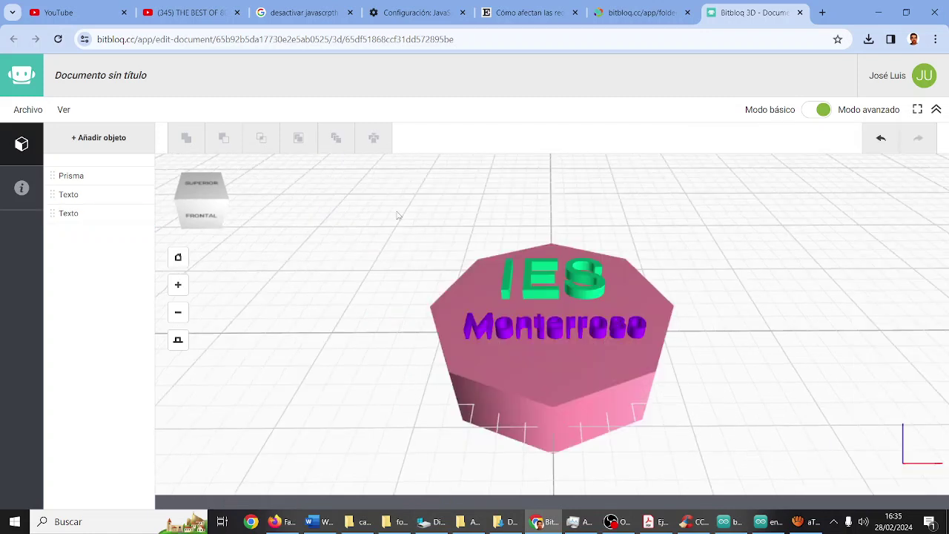
{"action": "left_click_drag", "start_coordinate": [423, 243], "coordinate": [398, 318]}
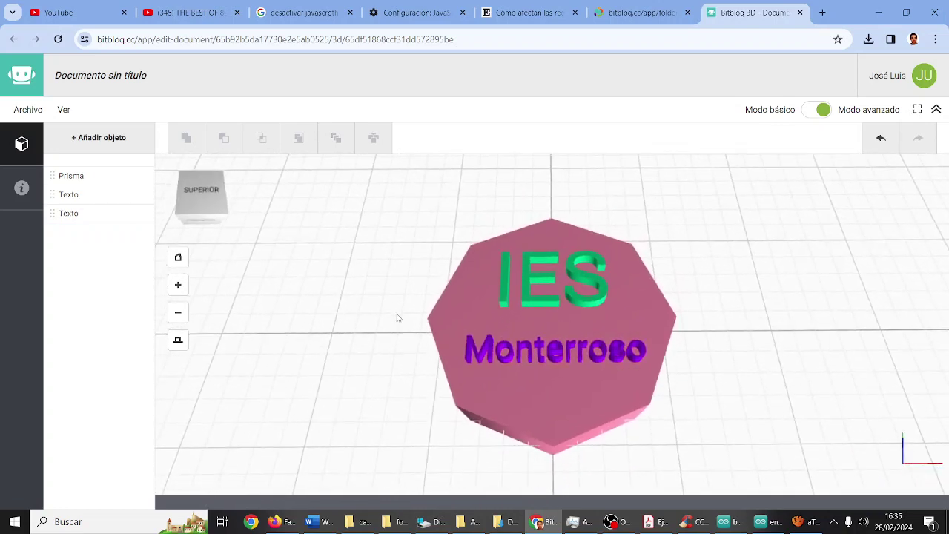
Step: Select the prism together with the "IES" and "Monterroso" texts and combine all three with a union
{"action": "left_click", "coordinate": [194, 192]}
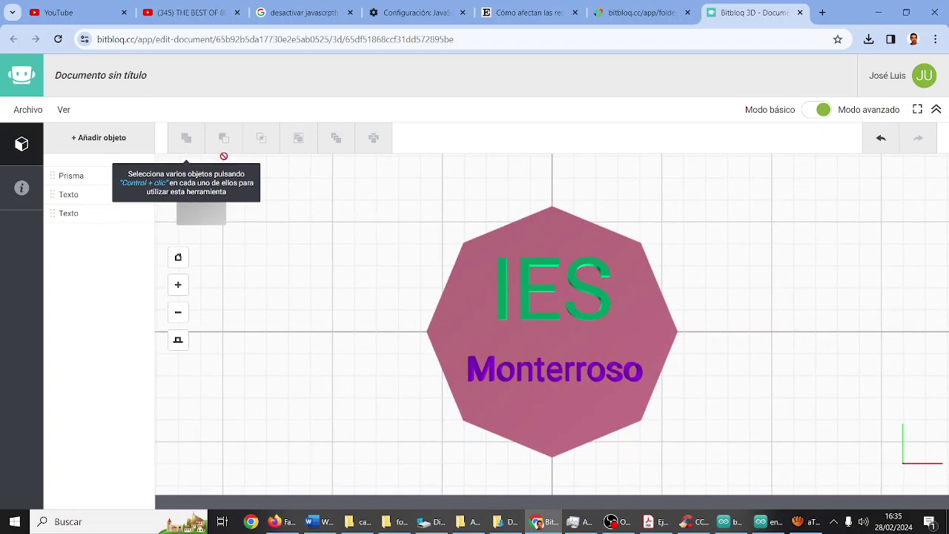
{"action": "left_click", "coordinate": [481, 254]}
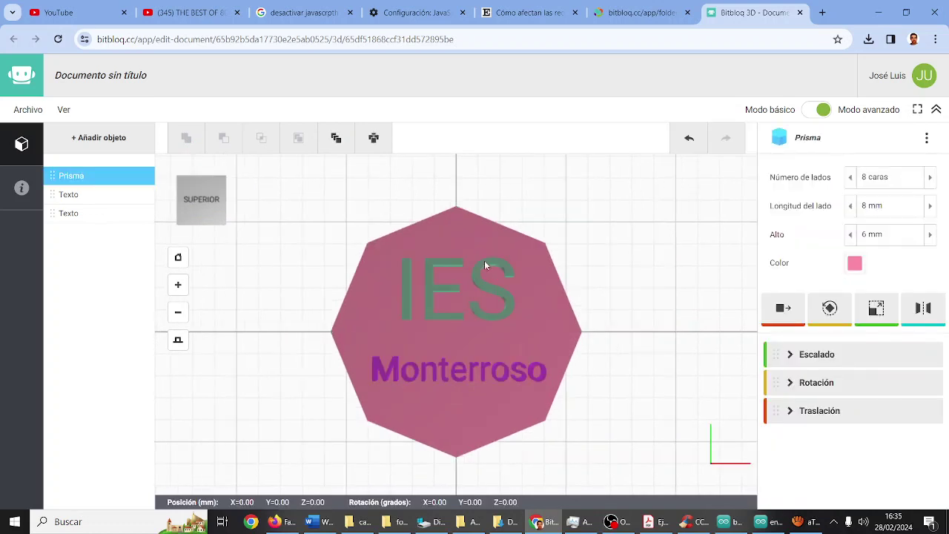
{"action": "left_click", "coordinate": [484, 270], "text": "shift"}
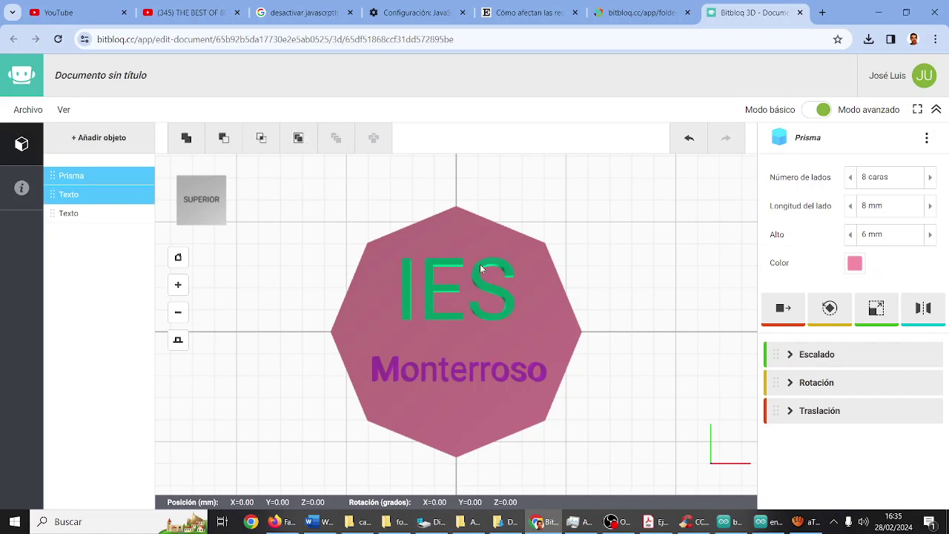
{"action": "left_click", "coordinate": [487, 370], "text": "shift"}
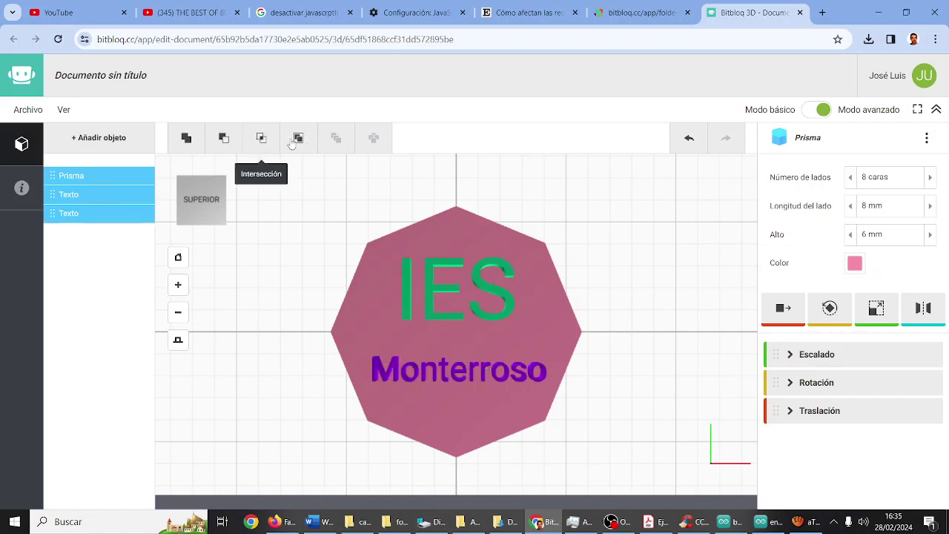
{"action": "left_click", "coordinate": [186, 138]}
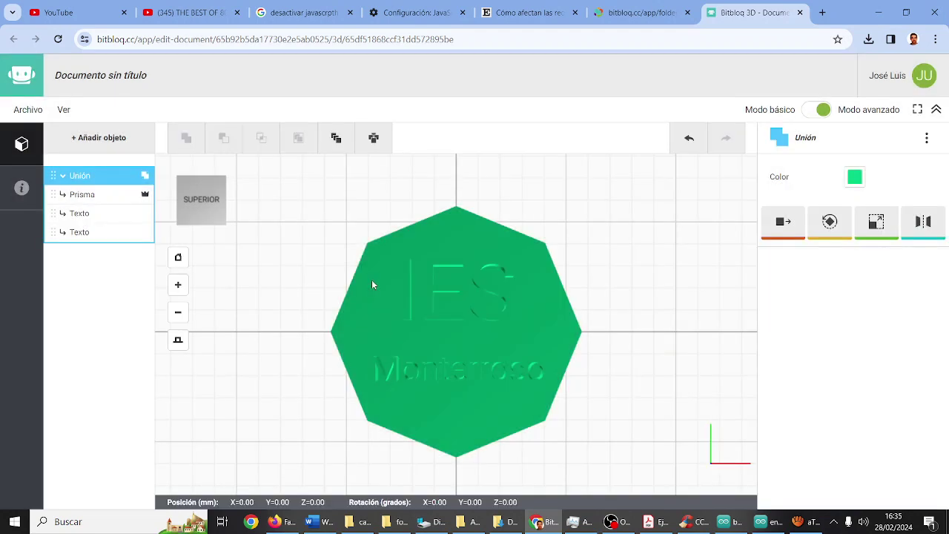
Step: Add a translation to the union and set its Z offset to 3 mm
{"action": "left_click", "coordinate": [207, 225]}
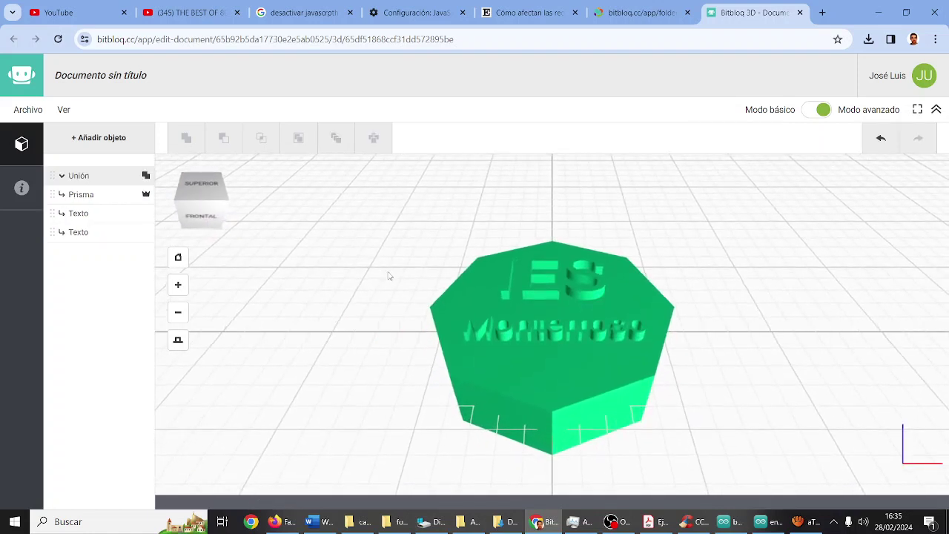
{"action": "left_click_drag", "start_coordinate": [389, 276], "coordinate": [366, 283]}
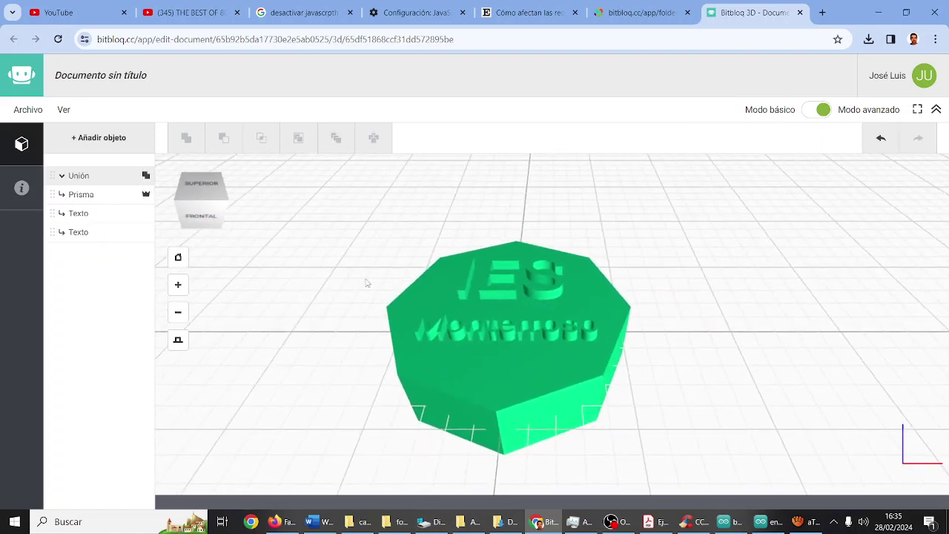
{"action": "left_click", "coordinate": [462, 390]}
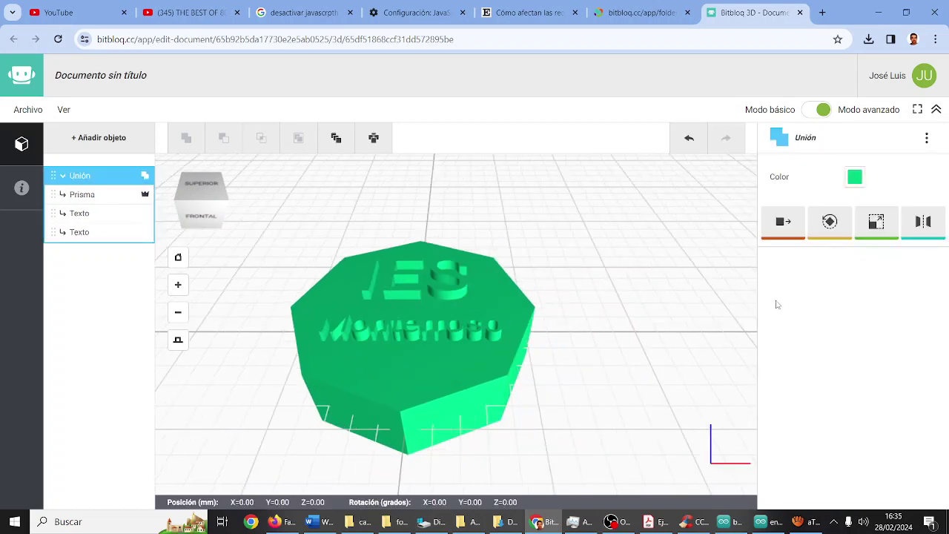
{"action": "left_click", "coordinate": [794, 226]}
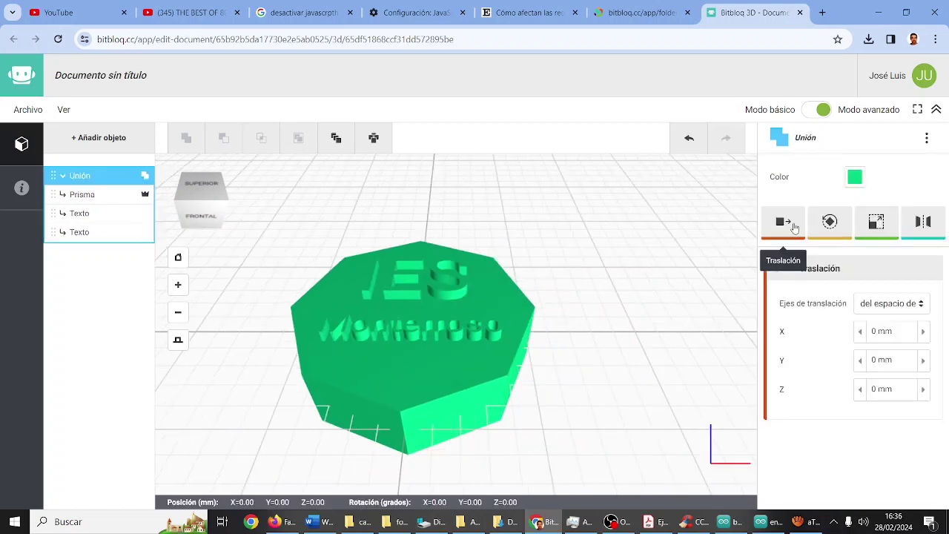
{"action": "left_click", "coordinate": [861, 390]}
{"action": "type", "text": "-2"}
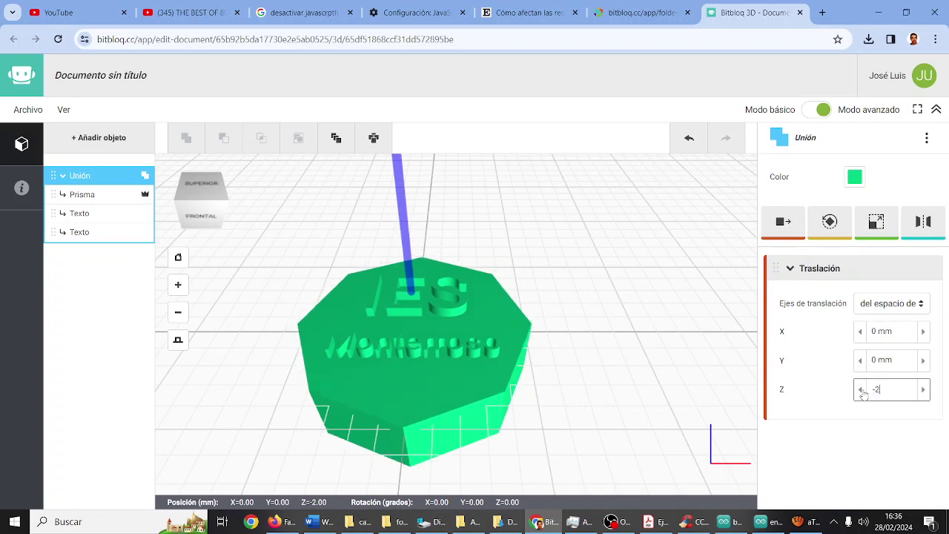
{"action": "left_click", "coordinate": [924, 390]}
{"action": "left_click", "coordinate": [924, 390]}
{"action": "left_click", "coordinate": [924, 390]}
{"action": "left_click", "coordinate": [924, 390]}
{"action": "left_click", "coordinate": [924, 390]}
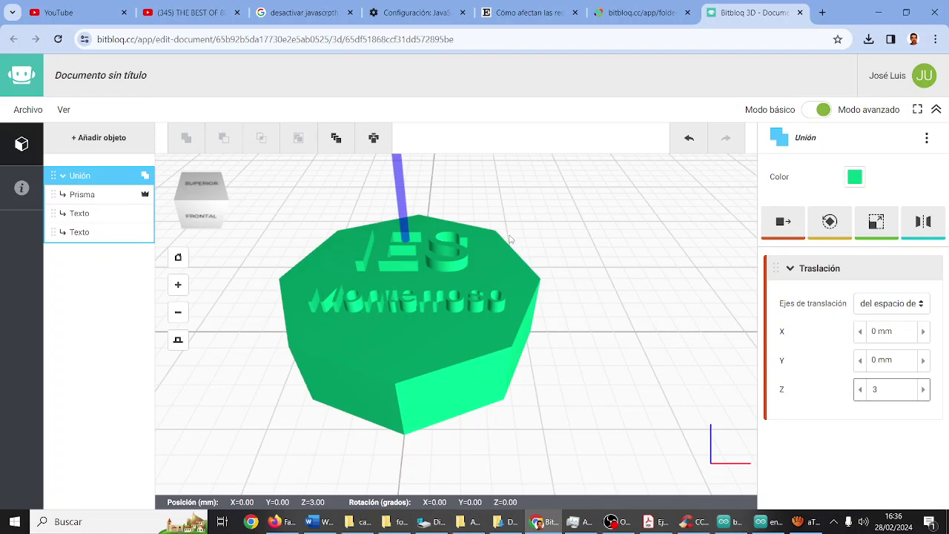
Step: Rename the document as "Logo IES Monterroso"
{"action": "left_click", "coordinate": [93, 74]}
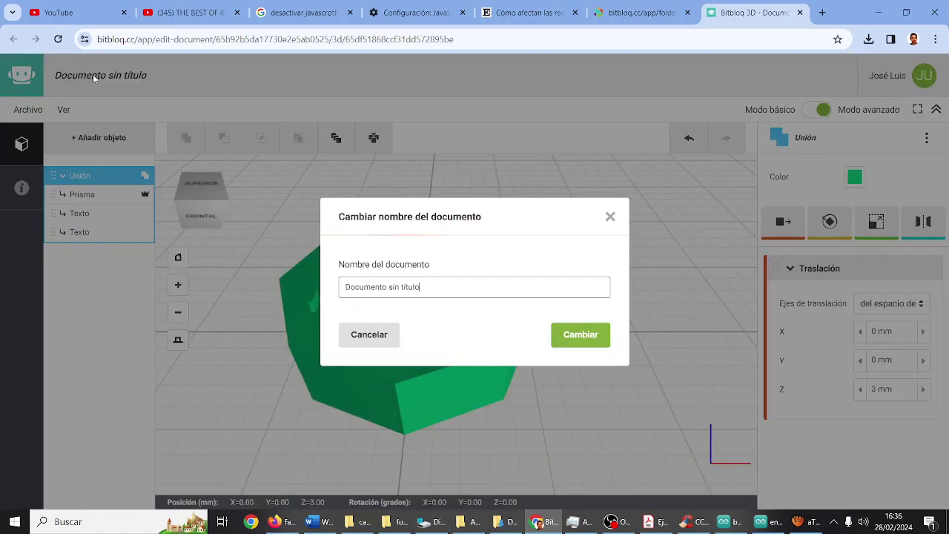
{"action": "left_click_drag", "start_coordinate": [512, 284], "coordinate": [317, 290]}
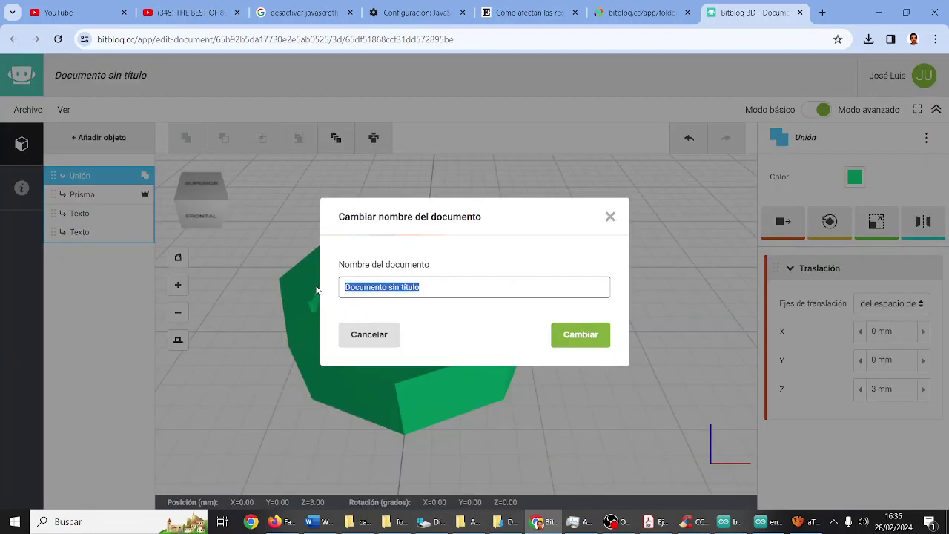
{"action": "type", "text": "Logo IES Monterroso"}
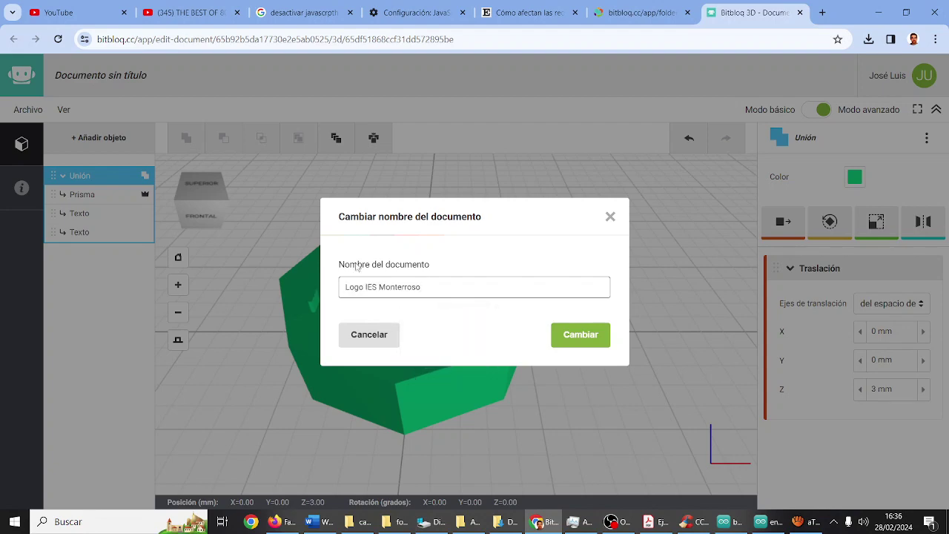
{"action": "left_click", "coordinate": [561, 342]}
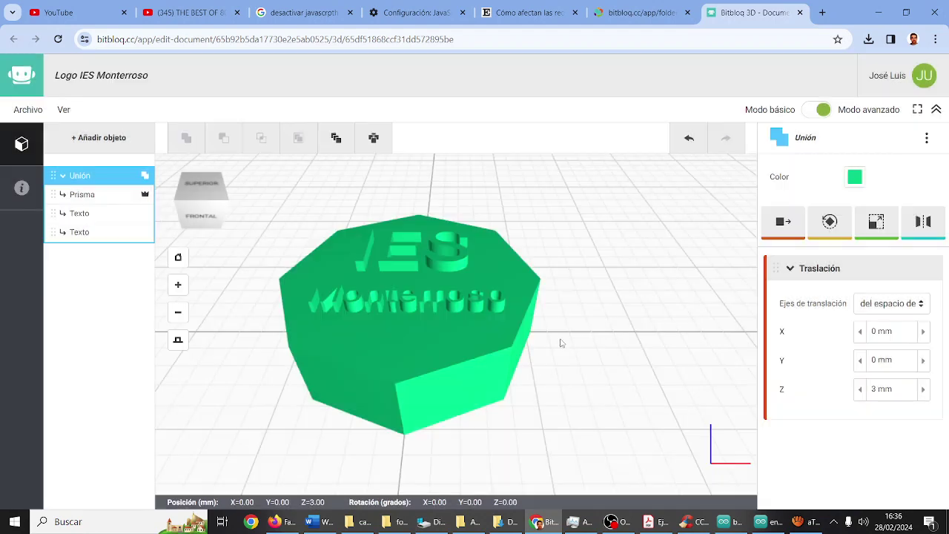
Step: Add a torus (Toroide) to the scene and select it for editing
{"action": "left_click", "coordinate": [209, 195]}
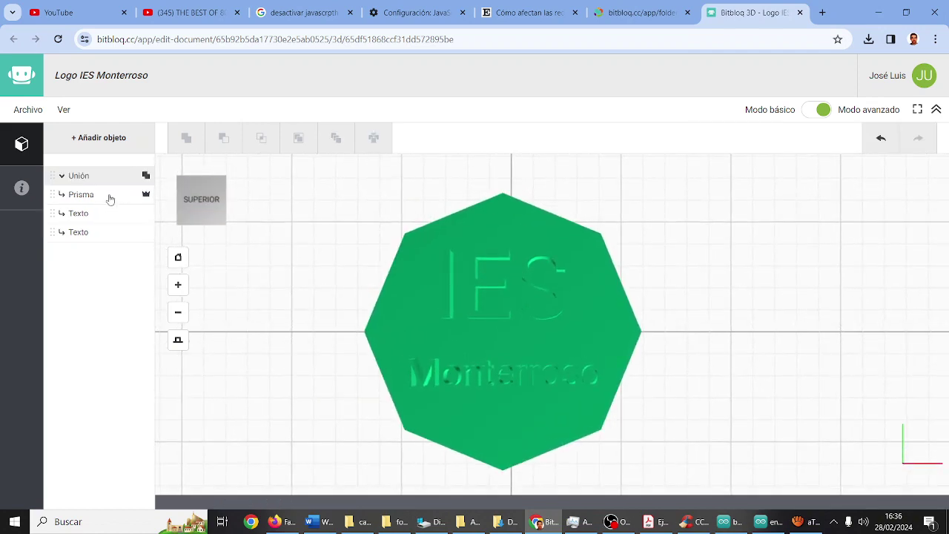
{"action": "left_click", "coordinate": [99, 144]}
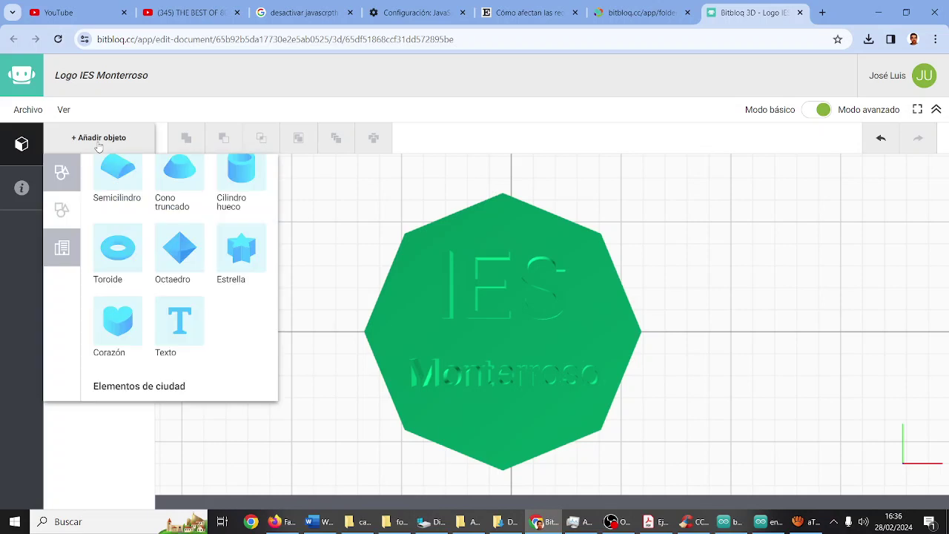
{"action": "left_click", "coordinate": [118, 250]}
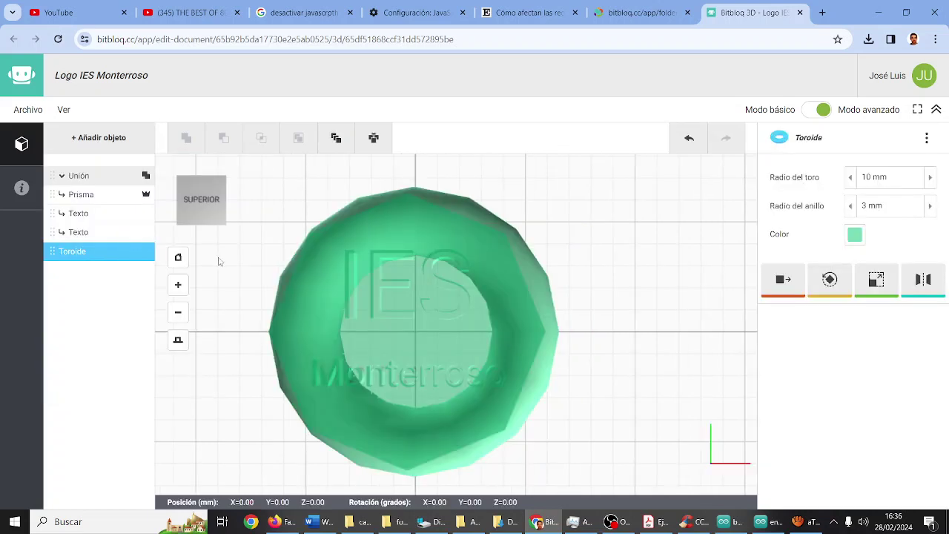
{"action": "left_click", "coordinate": [537, 373]}
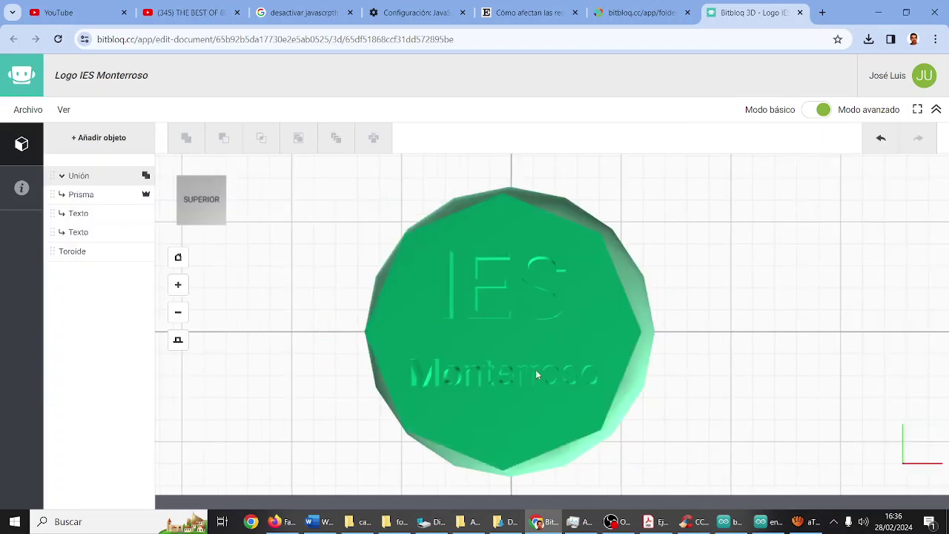
{"action": "left_click", "coordinate": [633, 386]}
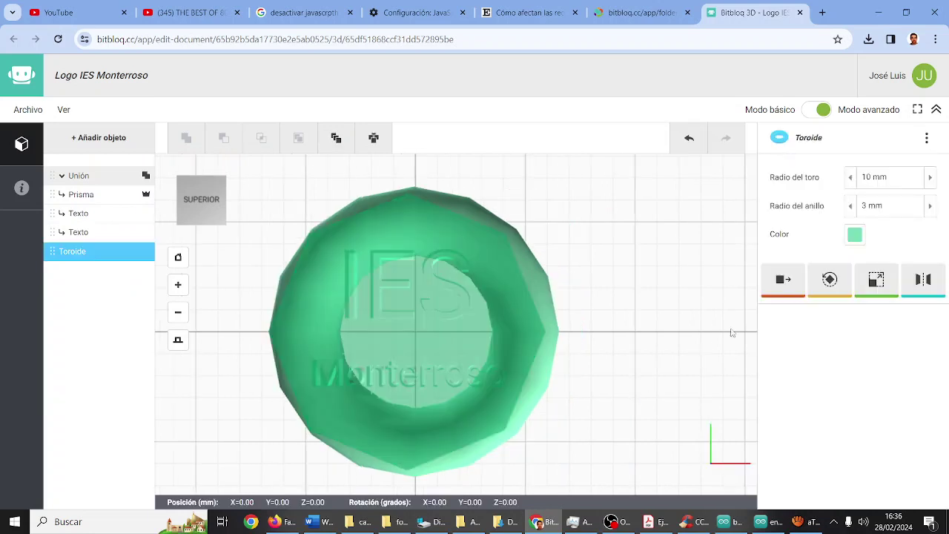
Step: Add translation and scaling operations to the torus, and scale it uniformly to 0.4 on all axes
{"action": "left_click", "coordinate": [791, 292]}
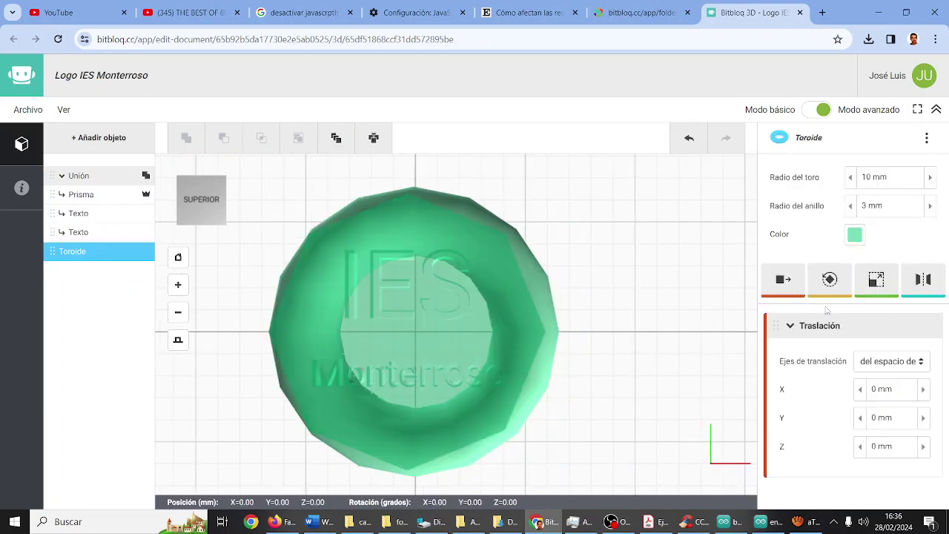
{"action": "left_click", "coordinate": [877, 295]}
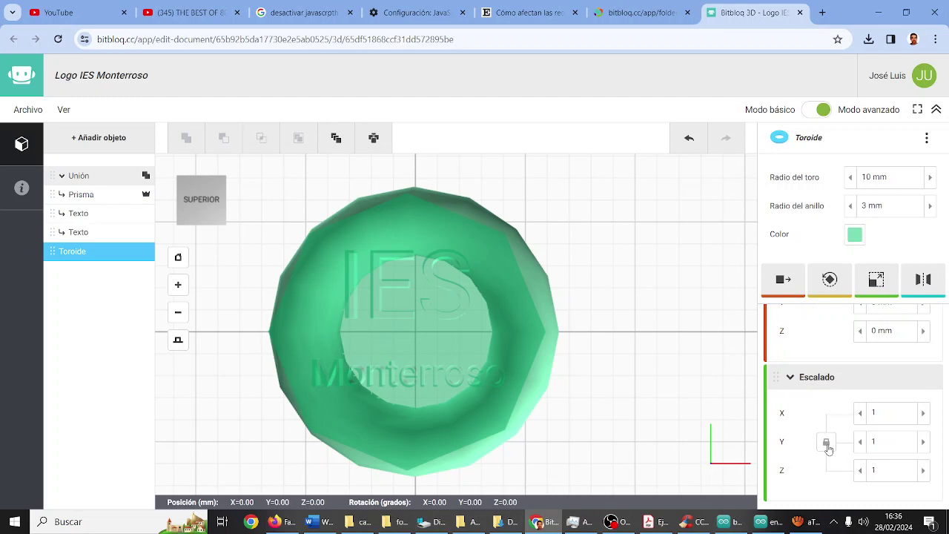
{"action": "left_click", "coordinate": [861, 417]}
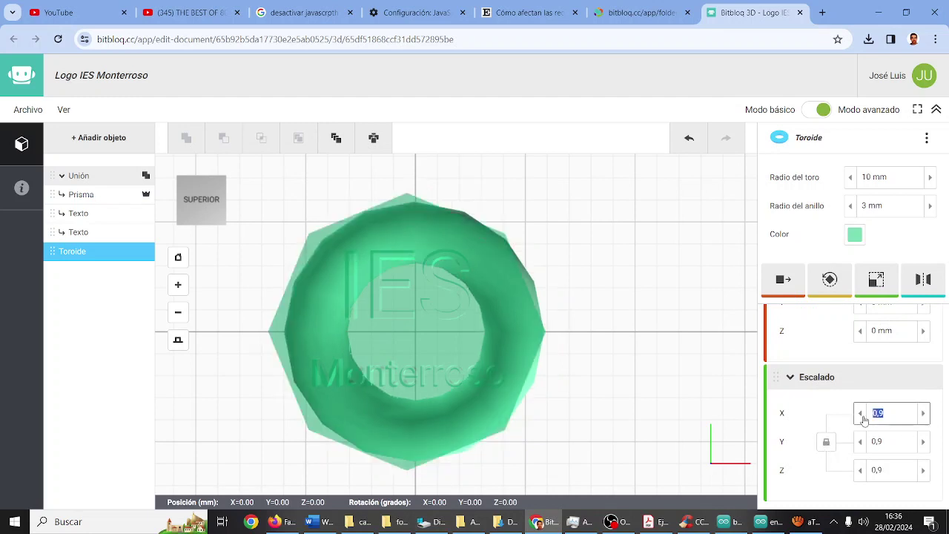
{"action": "left_click", "coordinate": [862, 417]}
{"action": "left_click", "coordinate": [862, 418]}
{"action": "left_click", "coordinate": [862, 417]}
{"action": "left_click", "coordinate": [861, 417]}
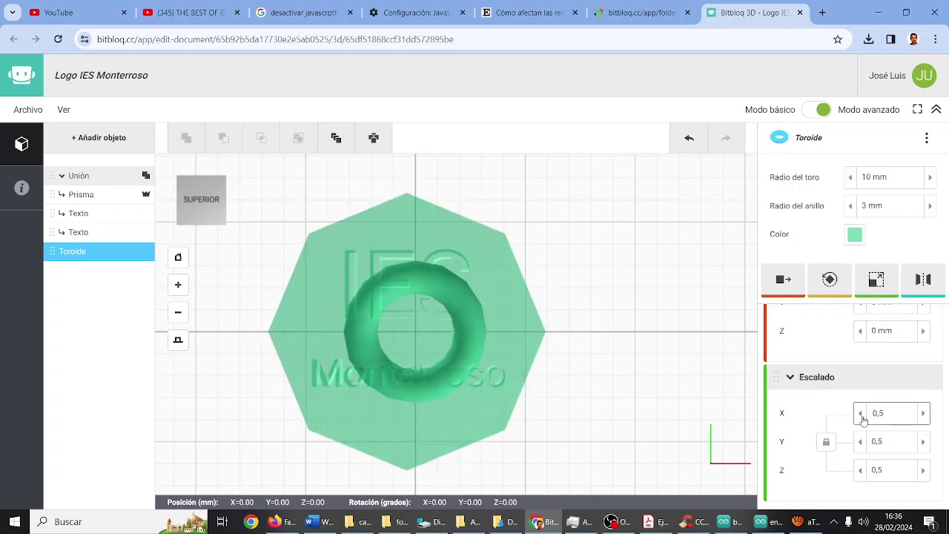
{"action": "left_click", "coordinate": [862, 417]}
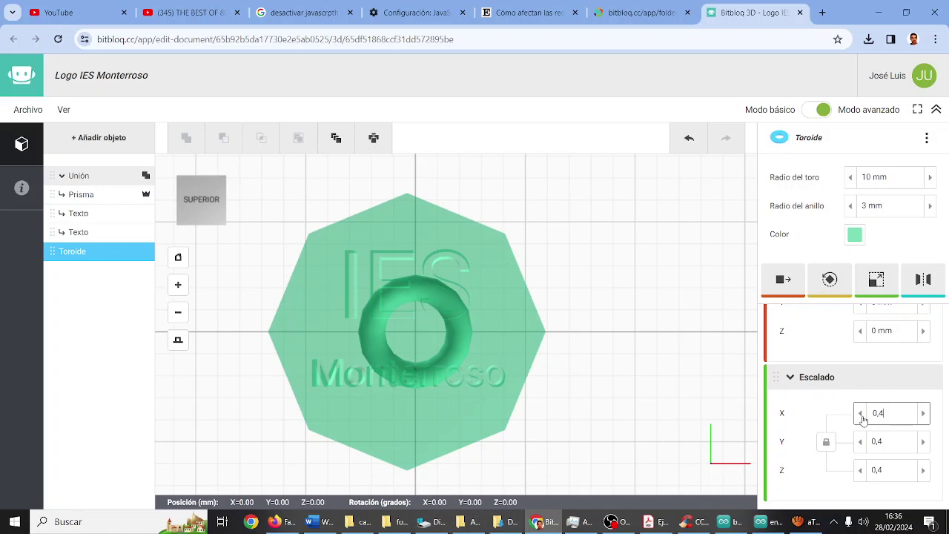
Step: Add another translation to the torus after its scaling and set its Y offset to 12 mm
{"action": "left_click", "coordinate": [783, 285]}
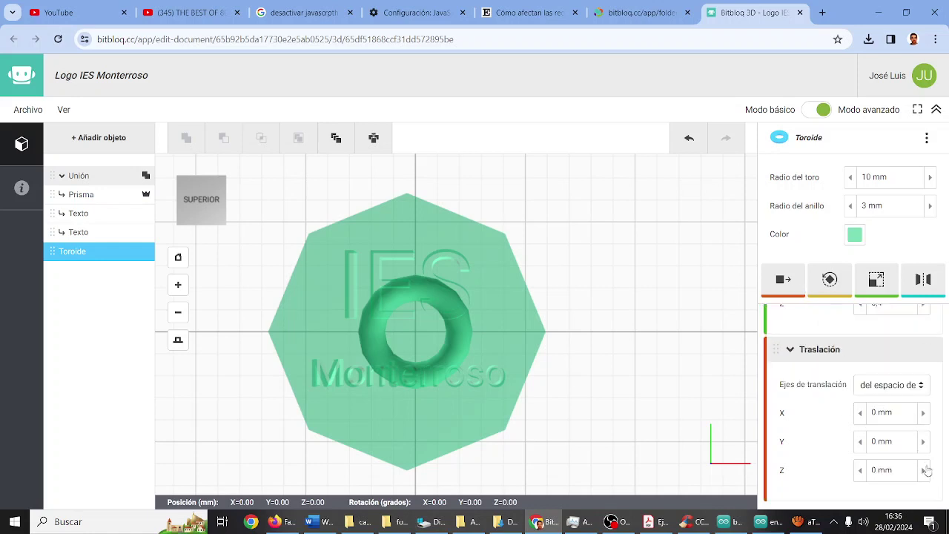
{"action": "left_click", "coordinate": [924, 442]}
{"action": "left_click", "coordinate": [924, 442]}
{"action": "left_click", "coordinate": [924, 442]}
{"action": "left_click", "coordinate": [924, 442]}
{"action": "left_click", "coordinate": [924, 442]}
{"action": "left_click", "coordinate": [924, 442]}
{"action": "left_click", "coordinate": [924, 442]}
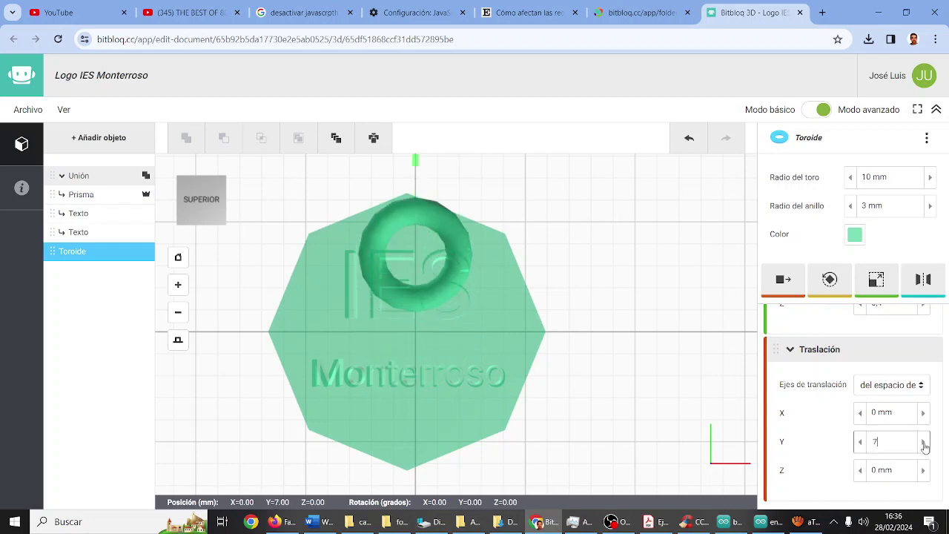
{"action": "left_click", "coordinate": [924, 442]}
{"action": "left_click", "coordinate": [924, 442]}
{"action": "left_click", "coordinate": [924, 442]}
{"action": "left_click", "coordinate": [924, 442]}
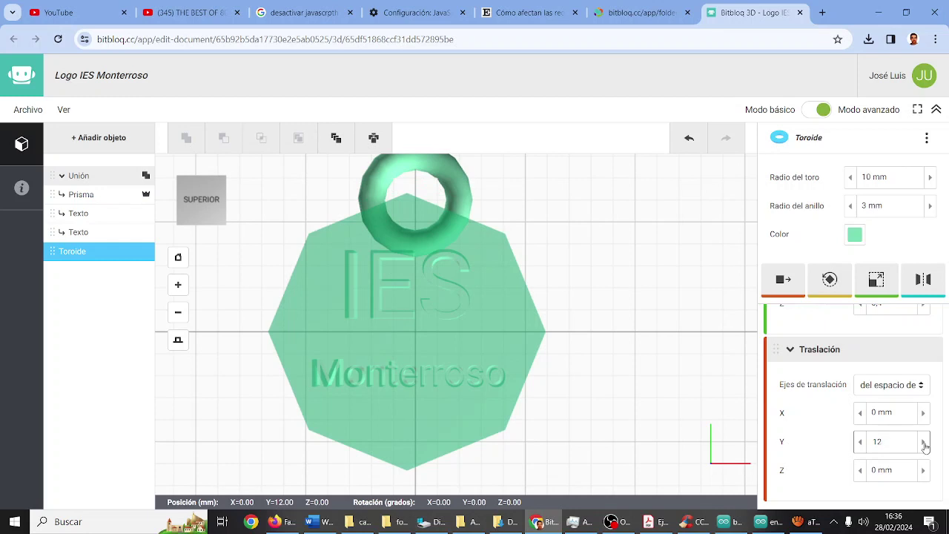
Step: Set the X offset of the torus's last translation to -1 mm to line it up with the octagon's vertex
{"action": "left_click", "coordinate": [860, 413]}
{"action": "left_click", "coordinate": [922, 414]}
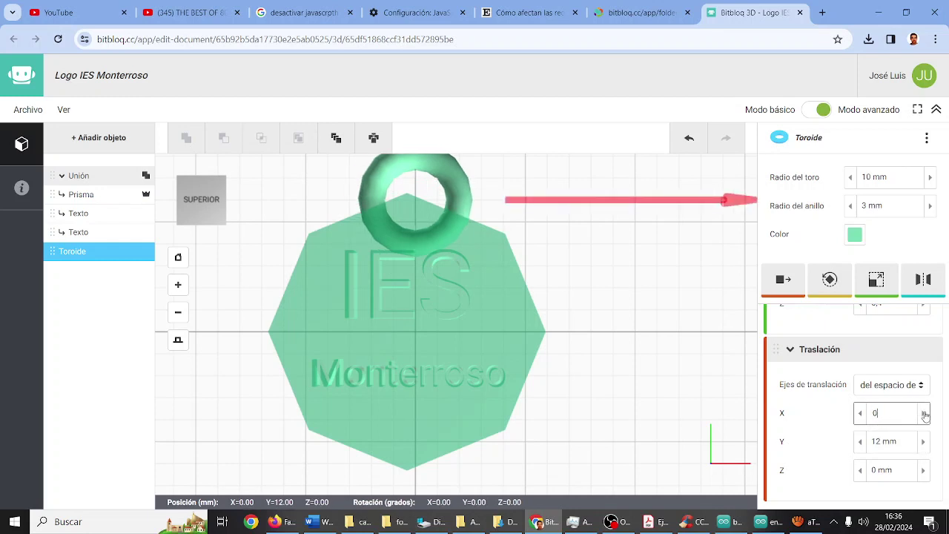
{"action": "left_click", "coordinate": [922, 413]}
{"action": "left_click", "coordinate": [860, 413]}
{"action": "left_click", "coordinate": [860, 413]}
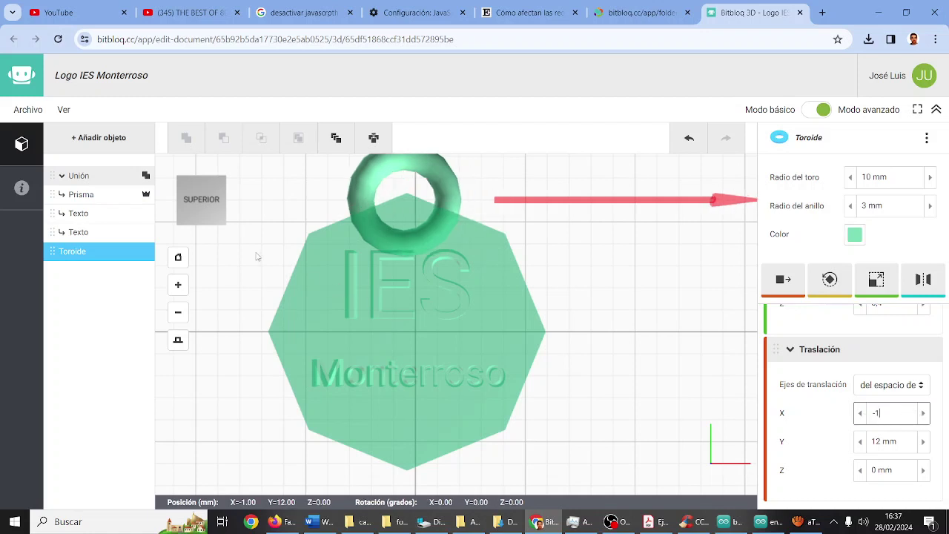
Step: Examine the torus's height against the octagonal prism from the front, underneath and behind
{"action": "left_click", "coordinate": [179, 341]}
{"action": "left_click", "coordinate": [179, 346]}
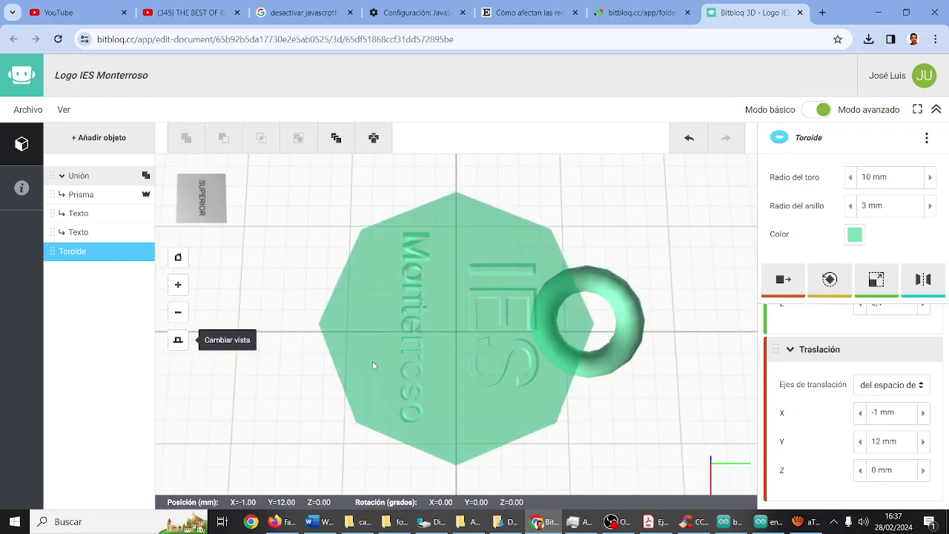
{"action": "left_click", "coordinate": [178, 261]}
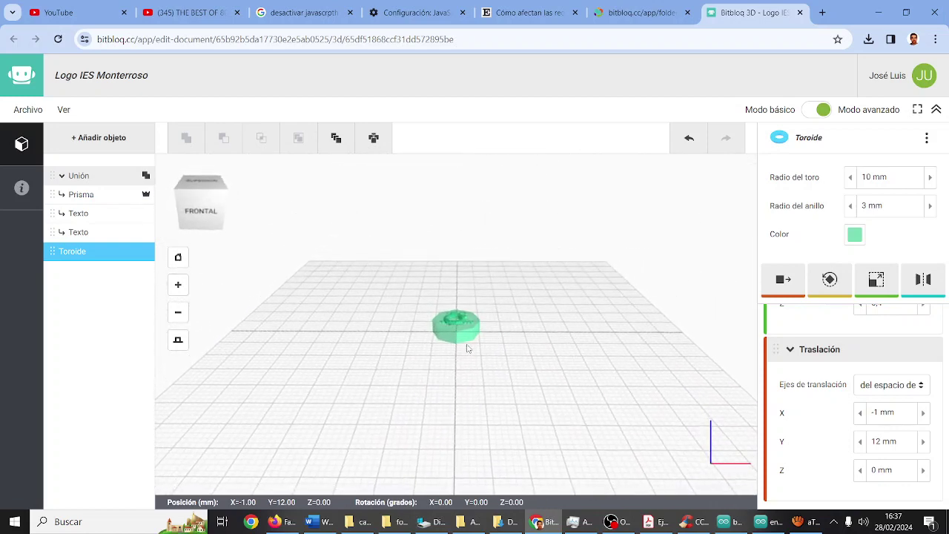
{"action": "right_click_drag", "start_coordinate": [474, 358], "coordinate": [454, 405]}
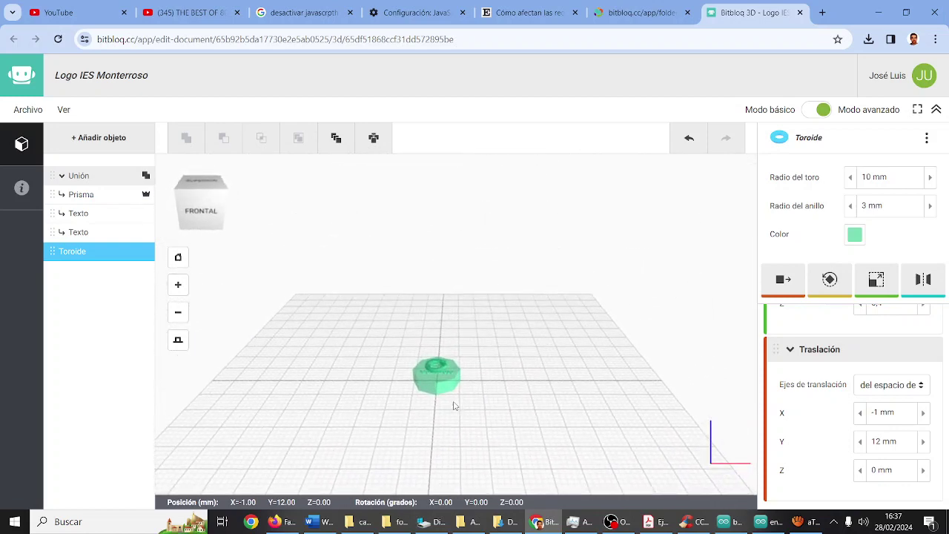
{"action": "left_click", "coordinate": [208, 215]}
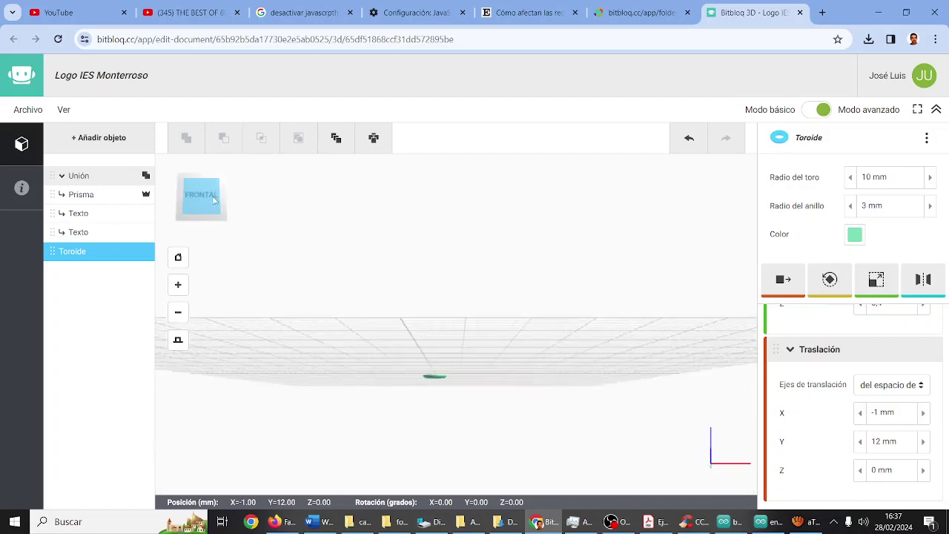
{"action": "left_click", "coordinate": [213, 197]}
{"action": "left_click", "coordinate": [209, 216]}
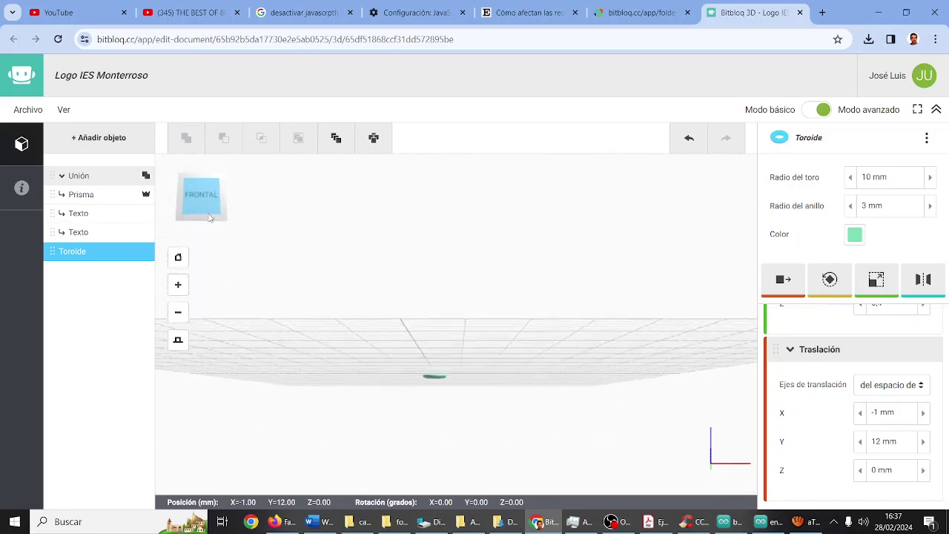
{"action": "left_click", "coordinate": [212, 222]}
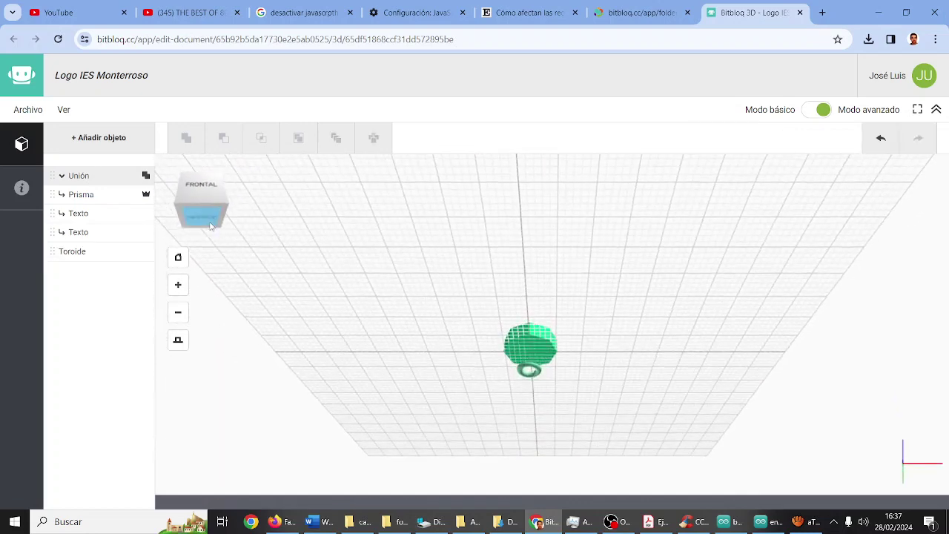
{"action": "left_click_drag", "start_coordinate": [475, 326], "coordinate": [564, 349]}
{"action": "scroll", "coordinate": [589, 361], "scroll_direction": "up", "scroll_amount": 5}
{"action": "scroll", "coordinate": [589, 360], "scroll_direction": "down", "scroll_amount": 3}
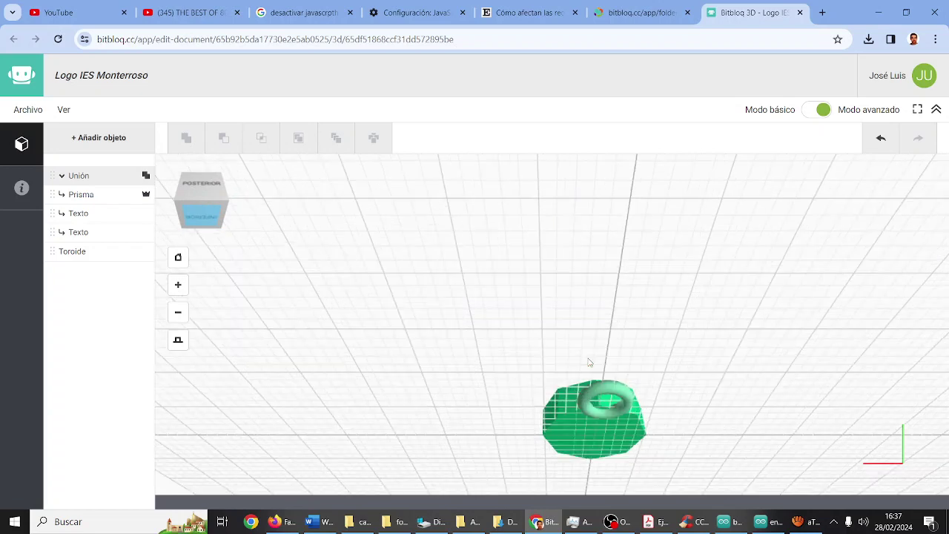
{"action": "scroll", "coordinate": [589, 361], "scroll_direction": "up", "scroll_amount": 2}
Step: Raise the torus by setting the Z offset of its first translation to 4 mm
{"action": "left_click", "coordinate": [648, 427]}
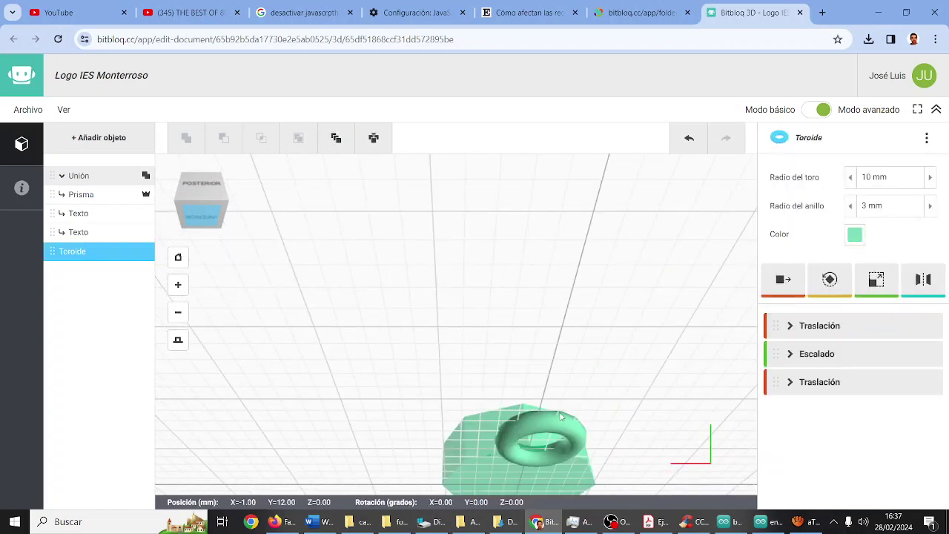
{"action": "left_click", "coordinate": [811, 330]}
{"action": "left_click", "coordinate": [923, 447]}
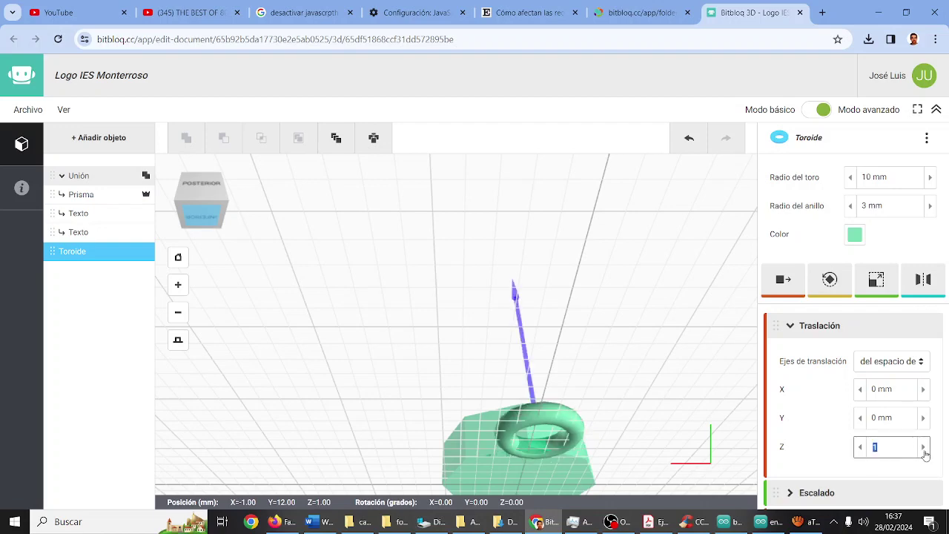
{"action": "left_click", "coordinate": [923, 447]}
{"action": "left_click", "coordinate": [923, 447]}
{"action": "left_click", "coordinate": [923, 447]}
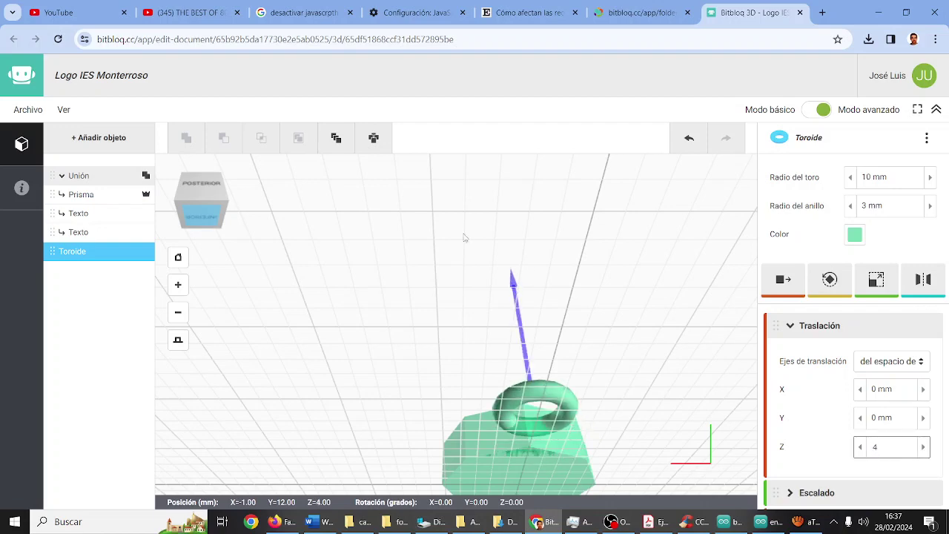
Step: Examine the raised torus's position on the prism from behind and above, and check its first translation
{"action": "left_click", "coordinate": [200, 186]}
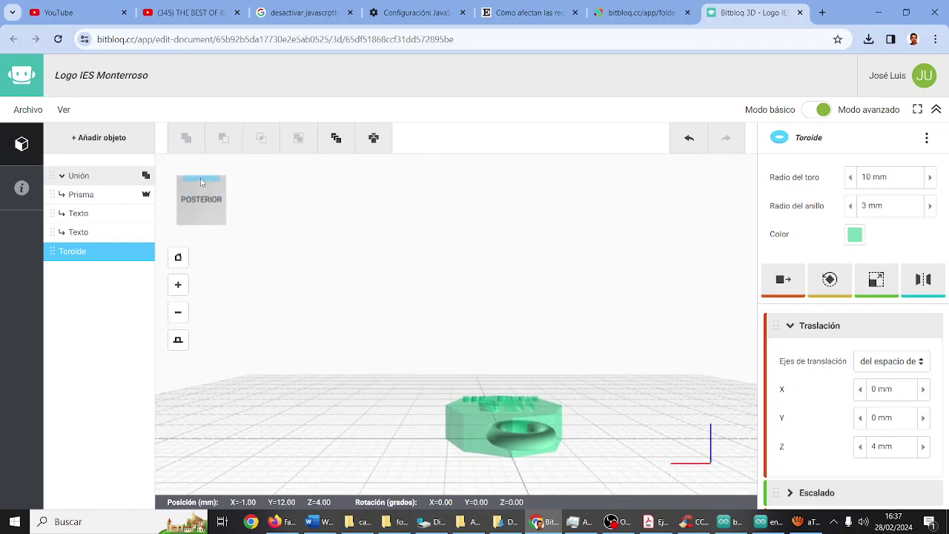
{"action": "left_click", "coordinate": [202, 185]}
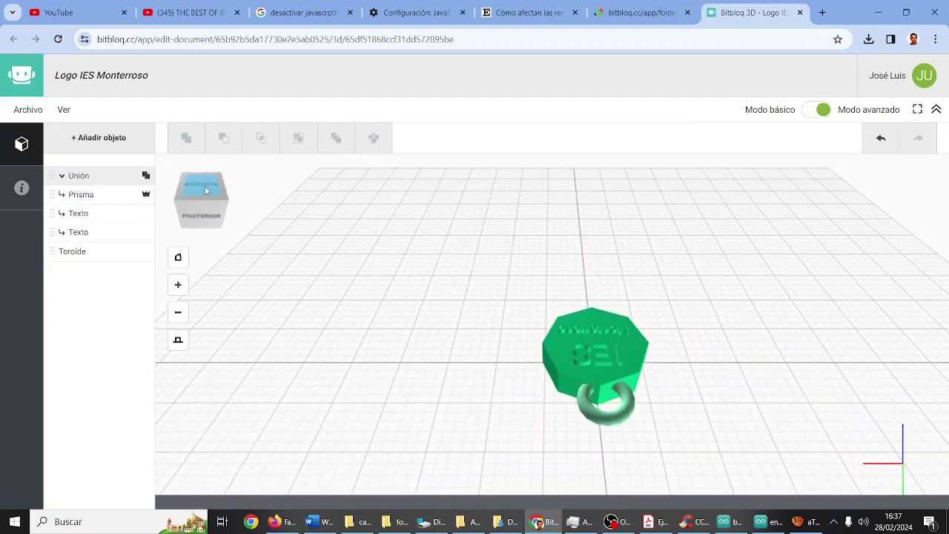
{"action": "left_click", "coordinate": [619, 416]}
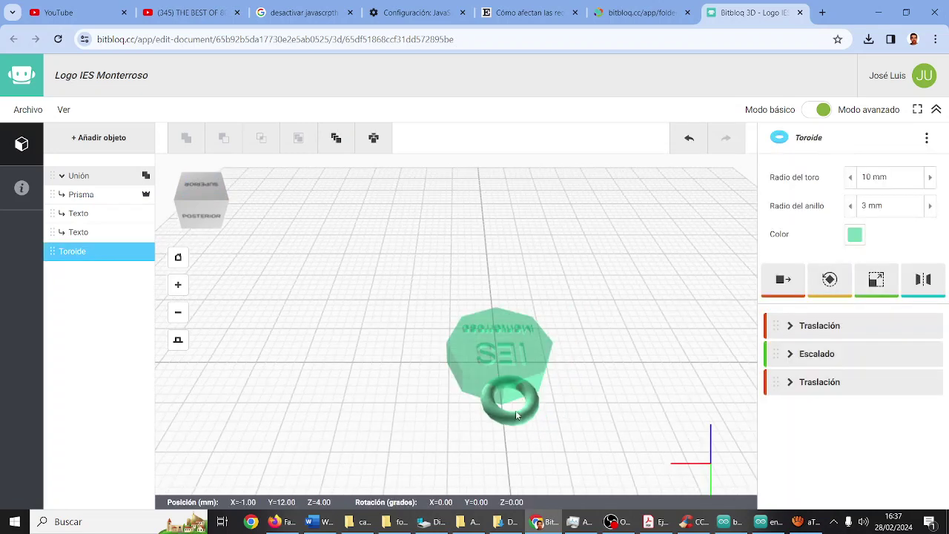
{"action": "left_click", "coordinate": [516, 410]}
{"action": "left_click", "coordinate": [609, 422]}
{"action": "left_click", "coordinate": [789, 327]}
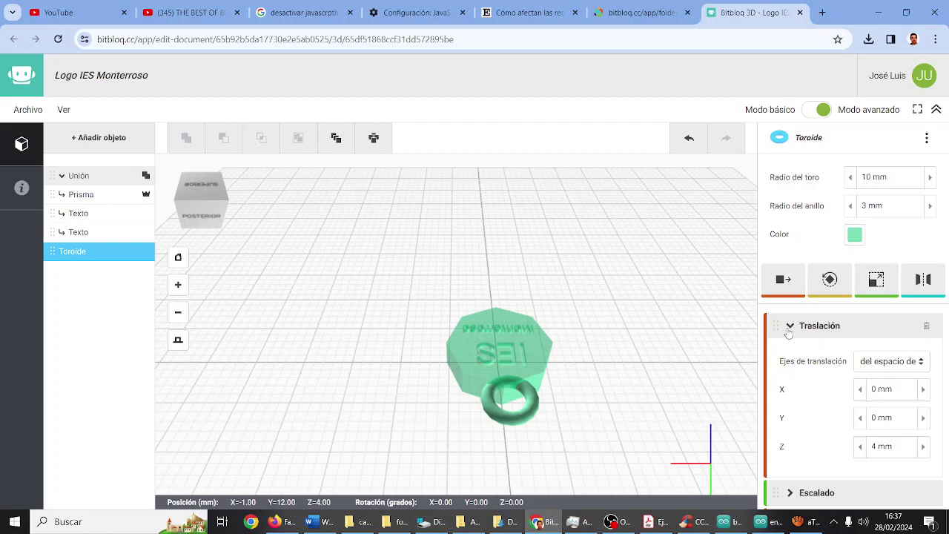
{"action": "left_click", "coordinate": [527, 412]}
{"action": "left_click", "coordinate": [610, 422]}
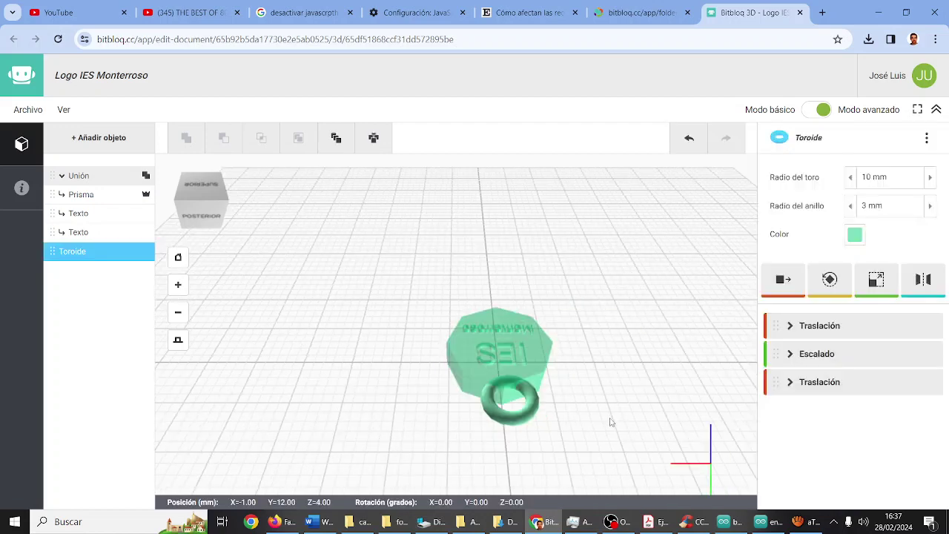
Step: Set the X offset of the torus's last translation to 0 mm, keeping its Y offset at 12 mm
{"action": "left_click", "coordinate": [791, 383]}
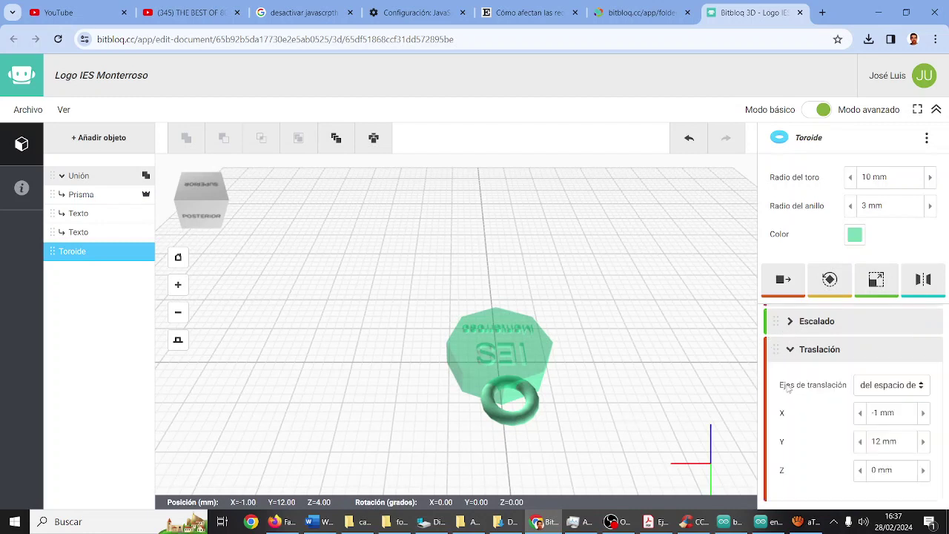
{"action": "left_click", "coordinate": [861, 442]}
{"action": "left_click", "coordinate": [923, 443]}
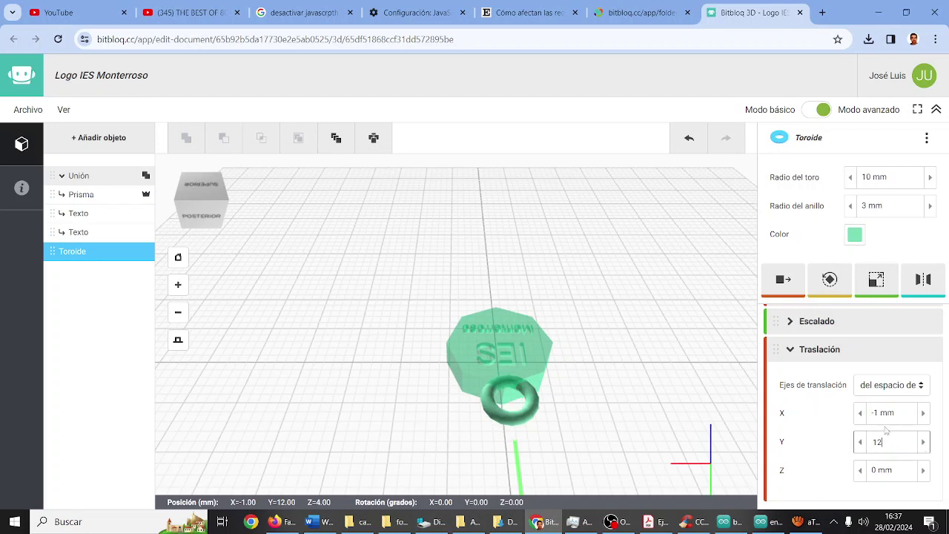
{"action": "left_click", "coordinate": [861, 413]}
{"action": "left_click", "coordinate": [924, 416]}
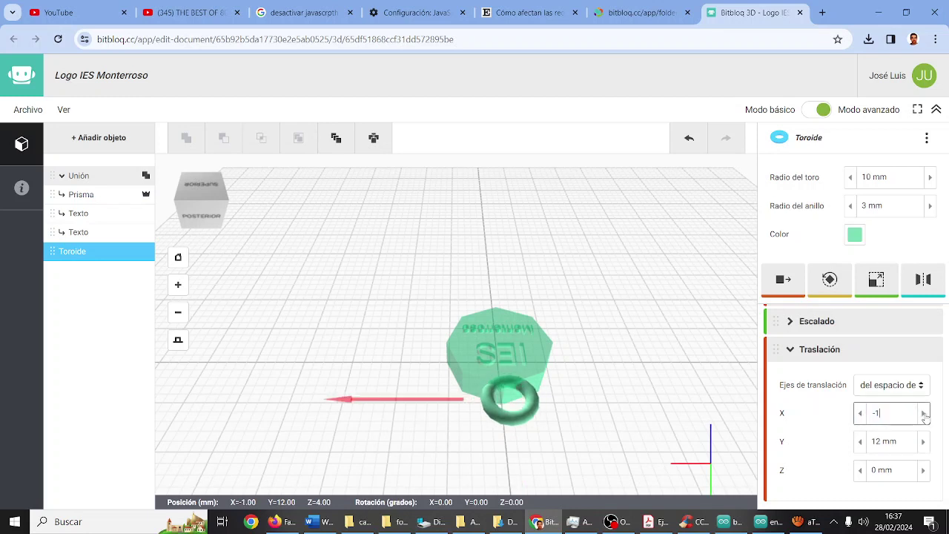
{"action": "left_click", "coordinate": [924, 416]}
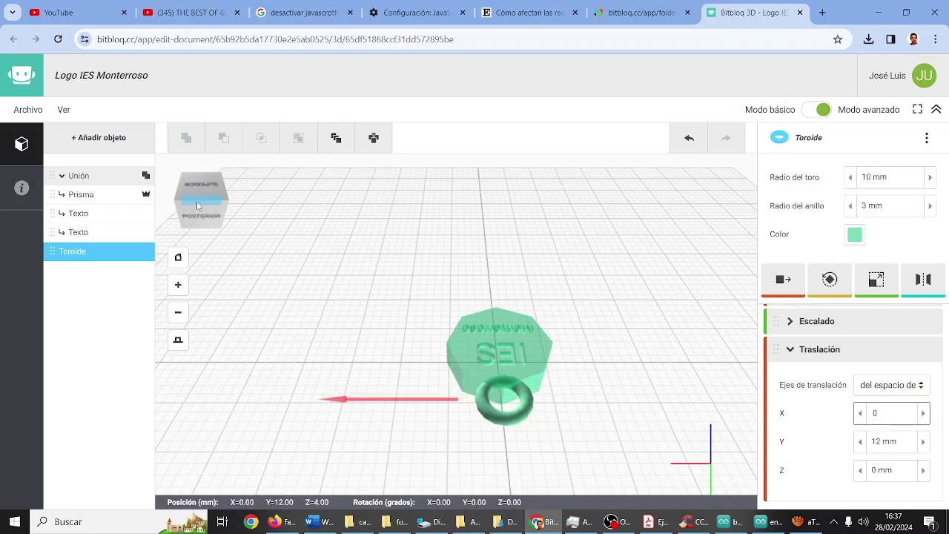
Step: Switch to an orthographic view and examine the ring's alignment with the octagon from above, the side and behind
{"action": "left_click", "coordinate": [178, 339]}
{"action": "left_click", "coordinate": [178, 257]}
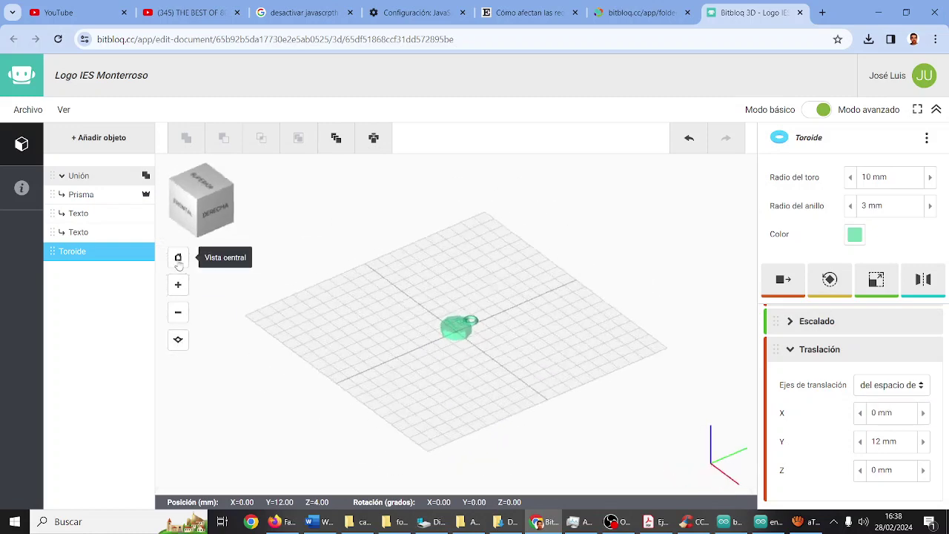
{"action": "scroll", "coordinate": [423, 334], "scroll_direction": "up", "scroll_amount": 5}
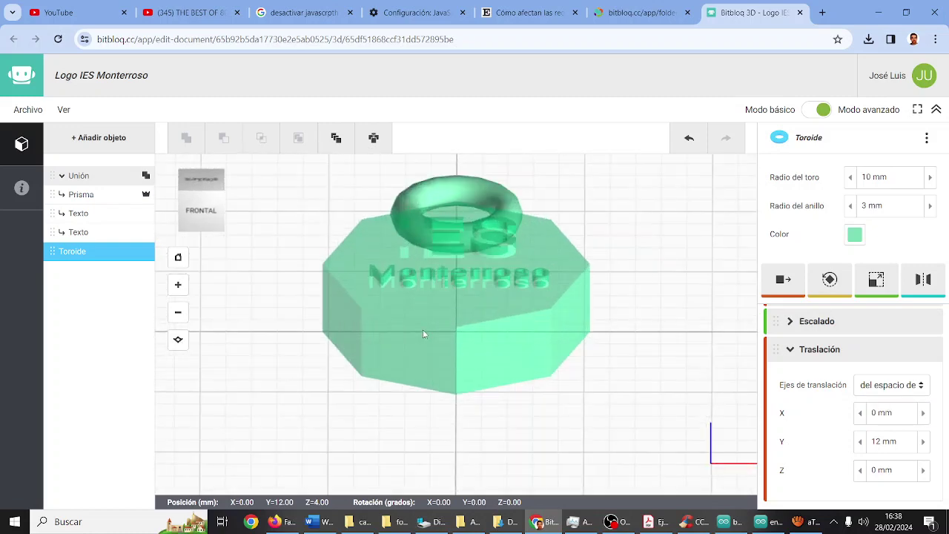
{"action": "scroll", "coordinate": [423, 334], "scroll_direction": "down", "scroll_amount": 2}
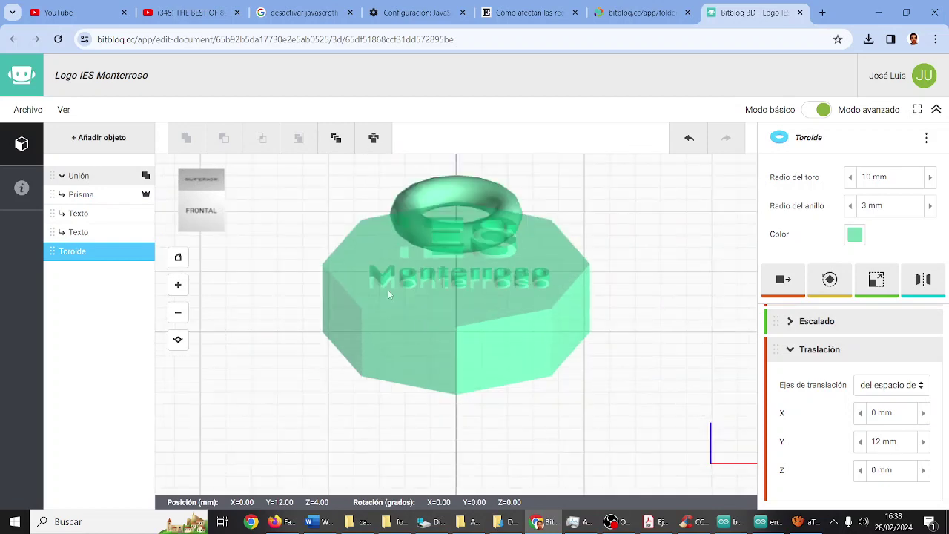
{"action": "left_click", "coordinate": [201, 179]}
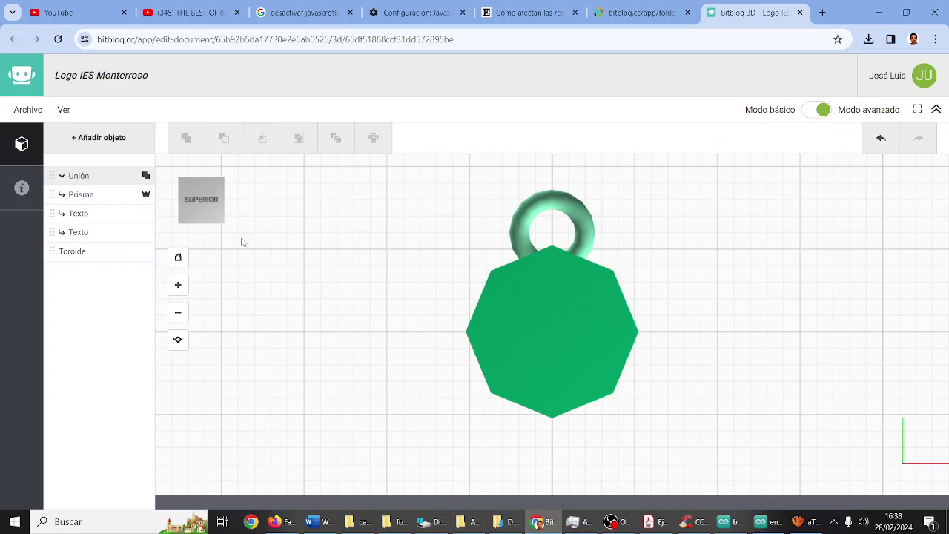
{"action": "left_click", "coordinate": [181, 200]}
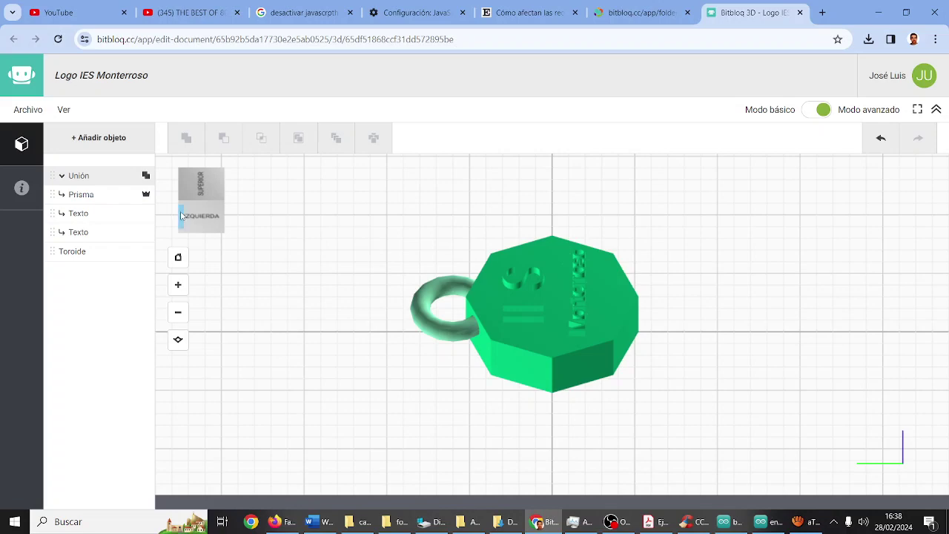
{"action": "left_click", "coordinate": [180, 215]}
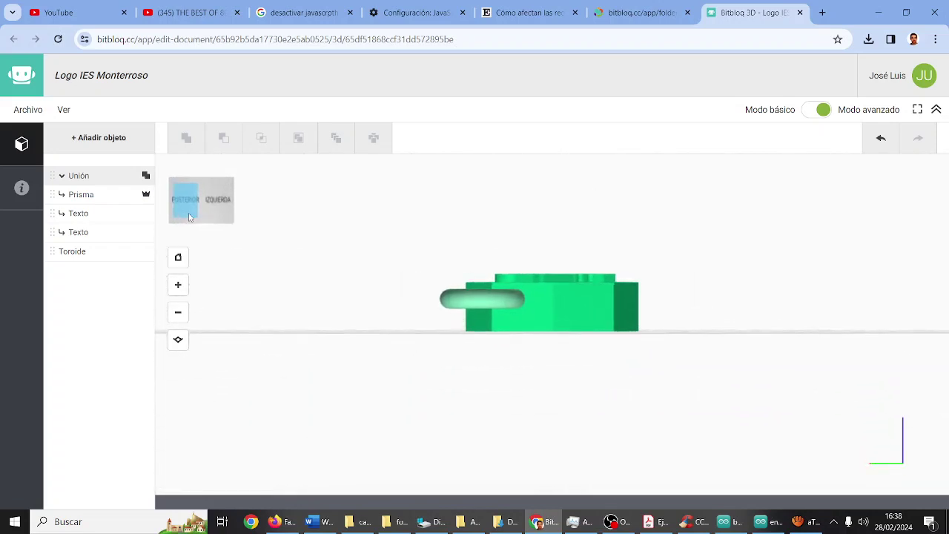
{"action": "left_click", "coordinate": [187, 206]}
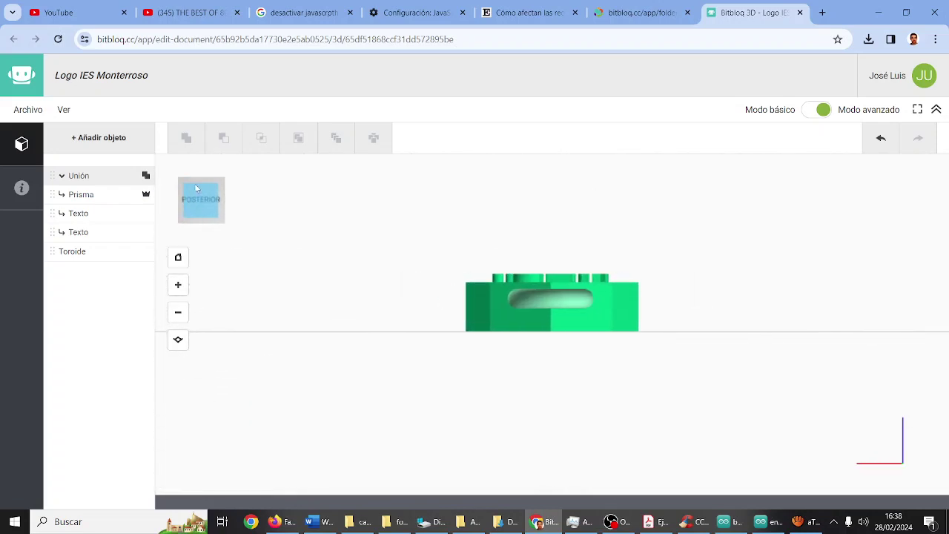
{"action": "left_click", "coordinate": [203, 182]}
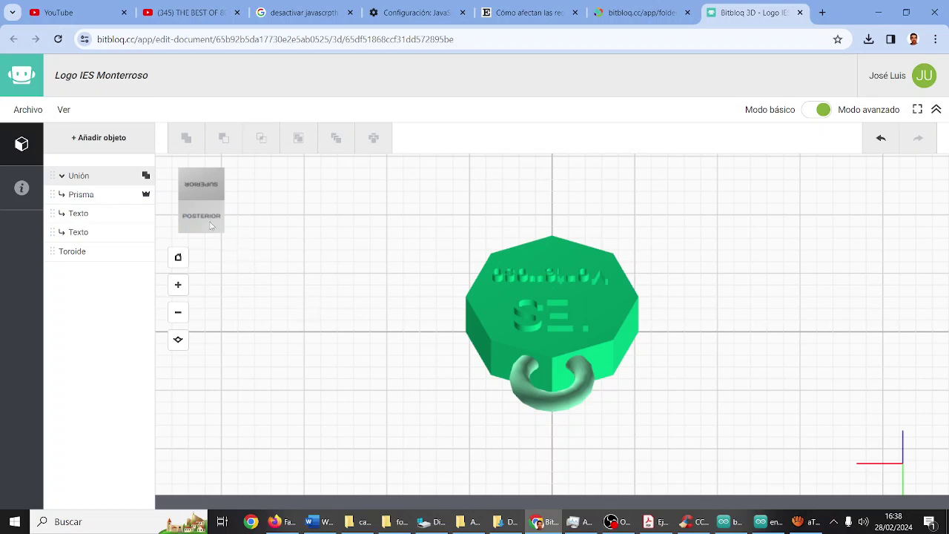
{"action": "left_click", "coordinate": [207, 191]}
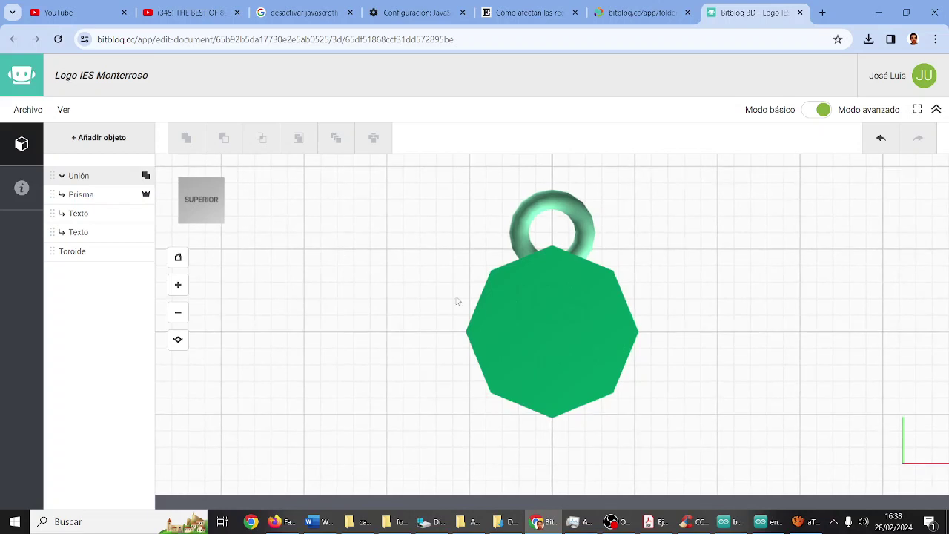
{"action": "scroll", "coordinate": [480, 313], "scroll_direction": "up", "scroll_amount": 3}
{"action": "scroll", "coordinate": [480, 312], "scroll_direction": "down", "scroll_amount": 3}
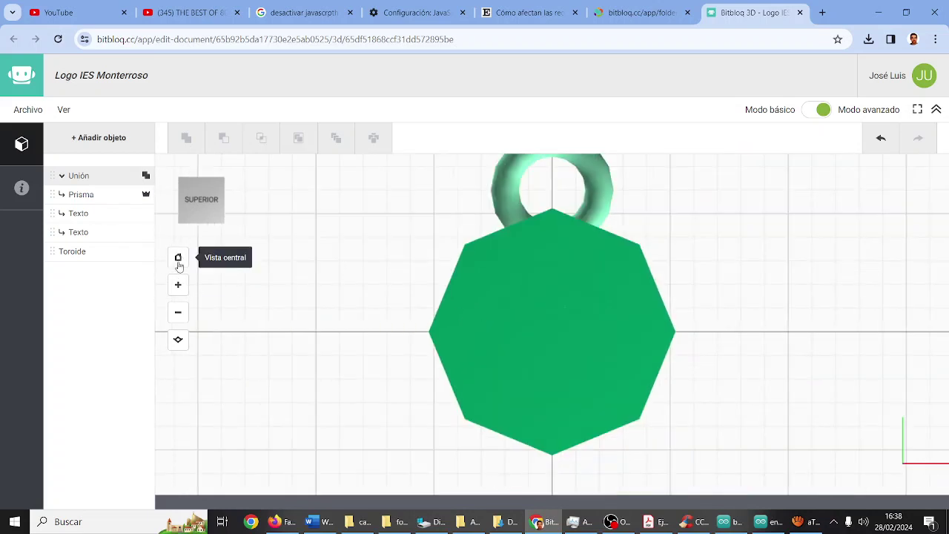
Step: Unite the torus with the existing prism-and-text union, and select the combined logo in the scene
{"action": "left_click", "coordinate": [178, 259]}
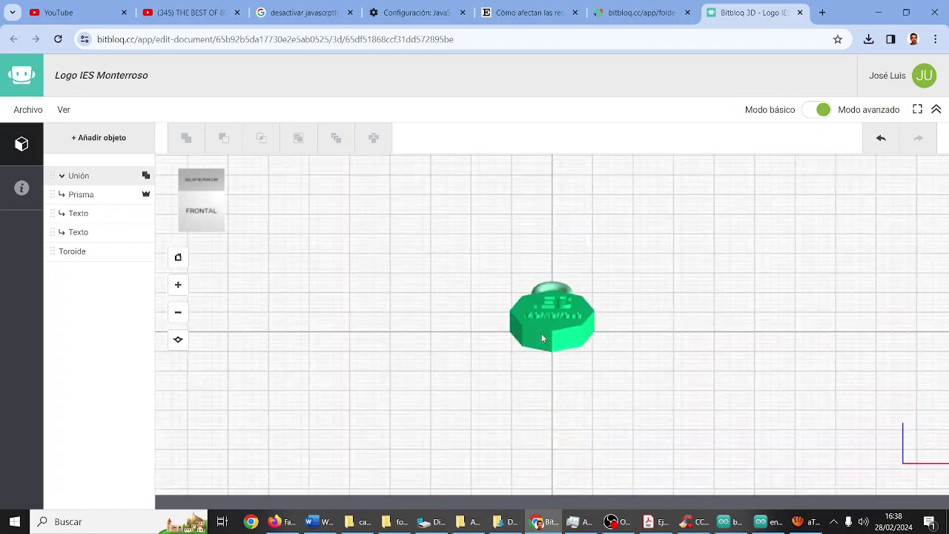
{"action": "scroll", "coordinate": [542, 338], "scroll_direction": "down", "scroll_amount": 3}
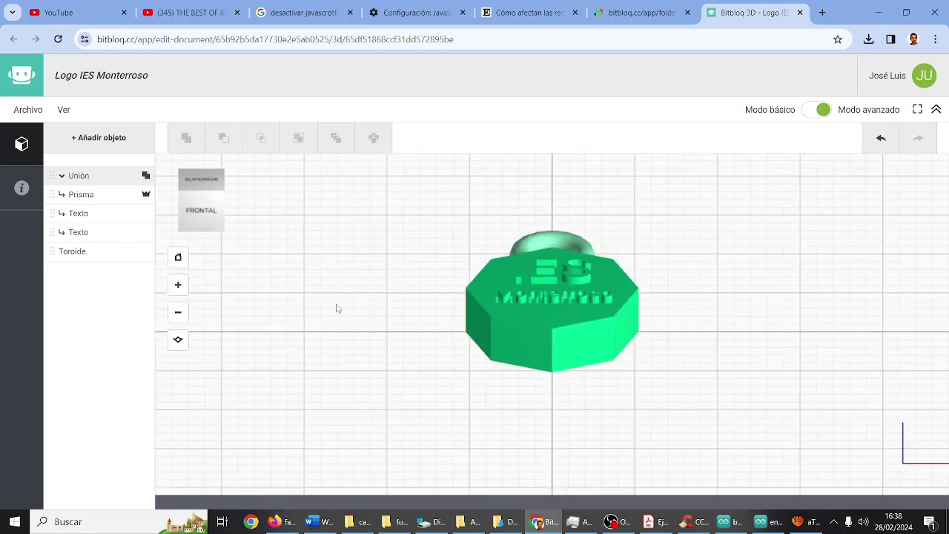
{"action": "left_click", "coordinate": [576, 236]}
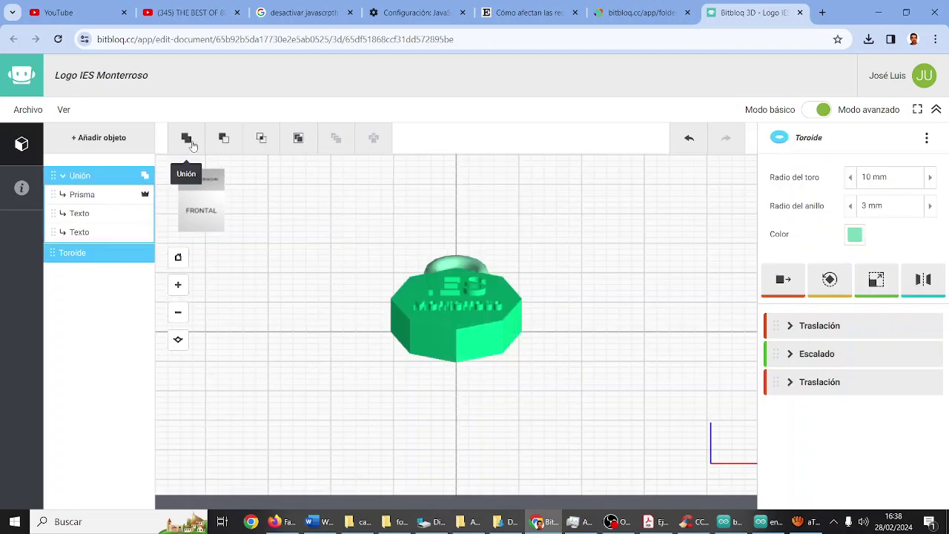
{"action": "left_click", "coordinate": [188, 141]}
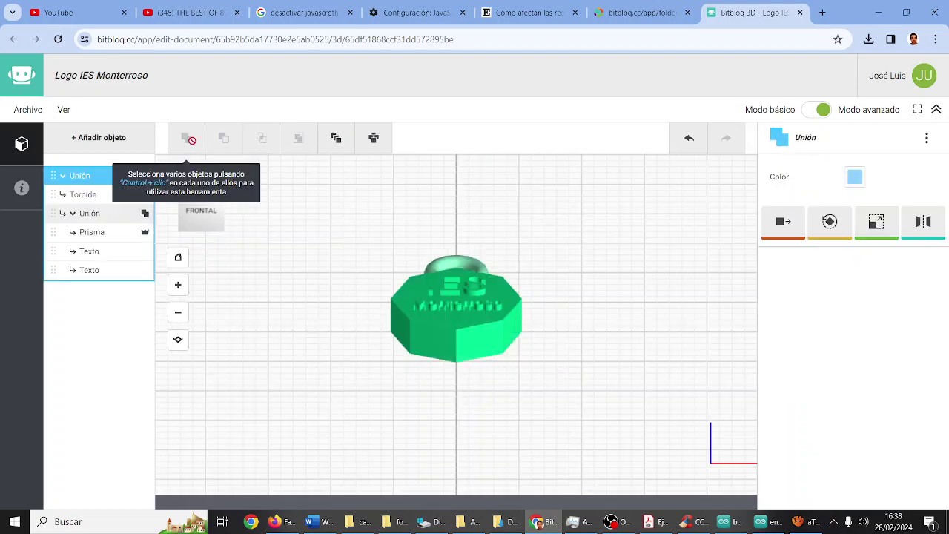
{"action": "left_click", "coordinate": [458, 264]}
{"action": "left_click", "coordinate": [461, 335]}
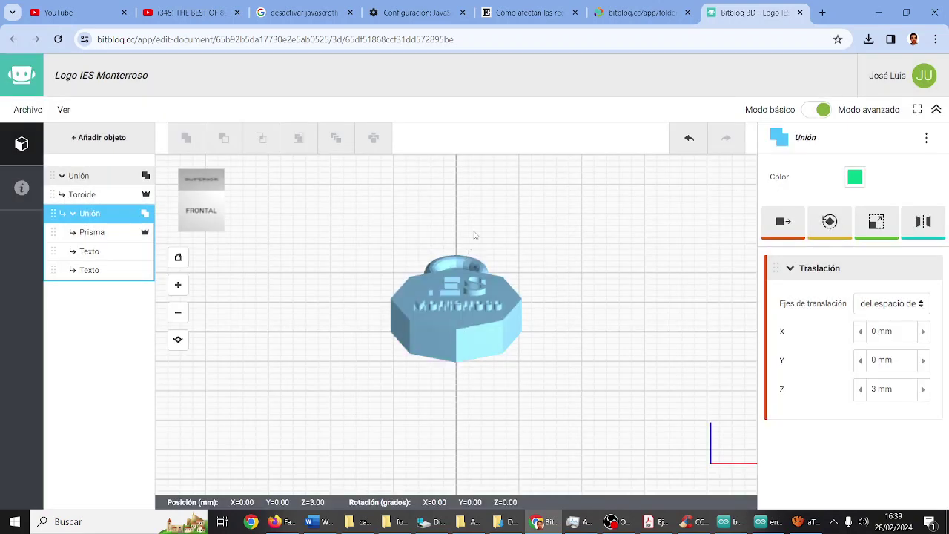
Step: Download the Logo IES Monterroso document as a Bitbloq file
{"action": "left_click", "coordinate": [27, 111]}
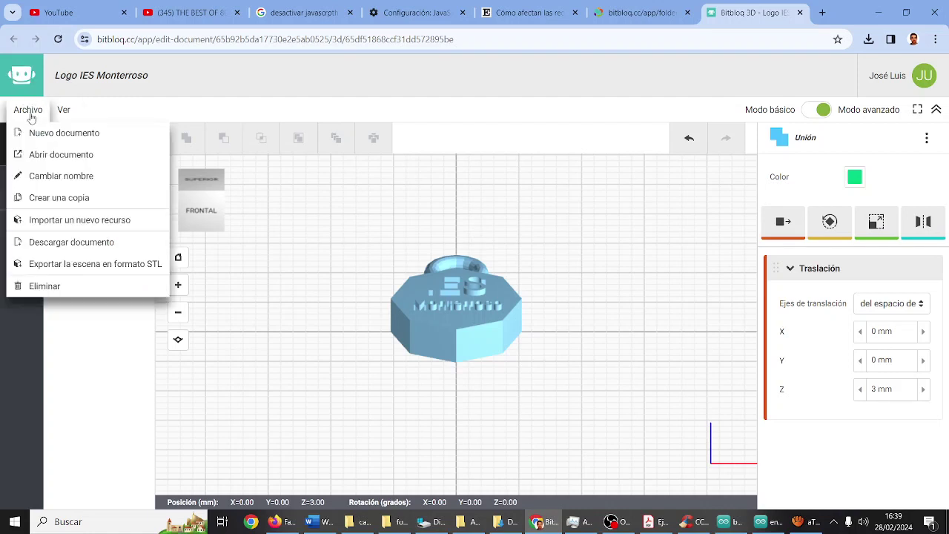
{"action": "left_click", "coordinate": [76, 248]}
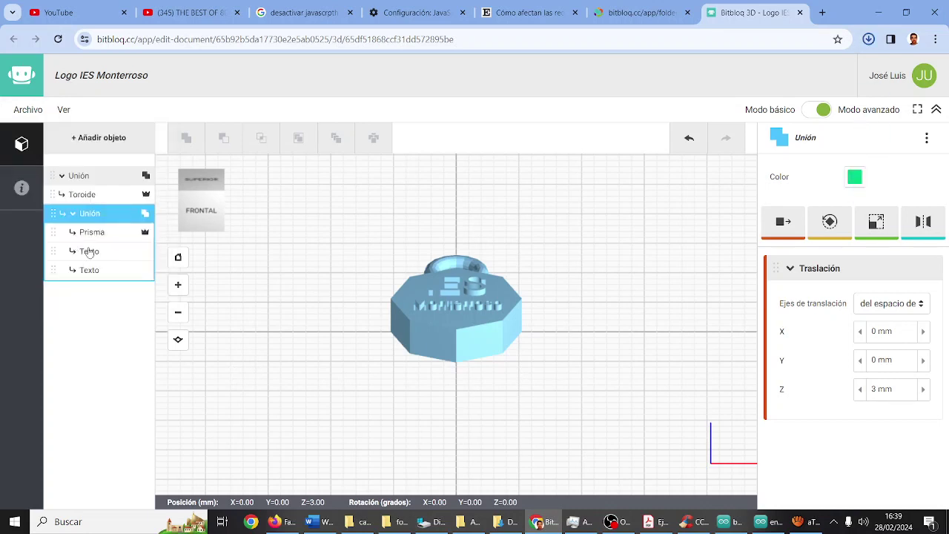
Step: Export the scene in STL format as a single object, with the file name logoiesmonterroso
{"action": "left_click", "coordinate": [27, 109]}
{"action": "left_click", "coordinate": [28, 108]}
{"action": "left_click", "coordinate": [29, 108]}
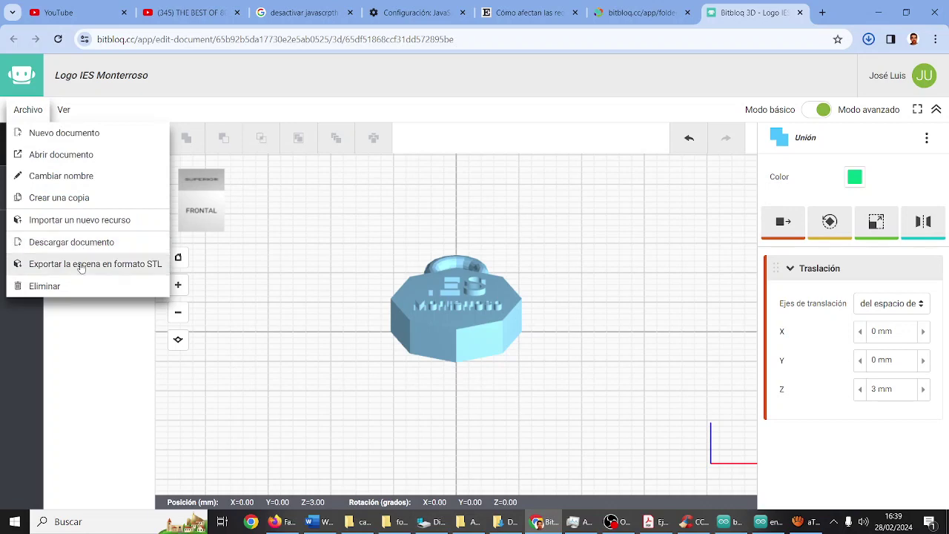
{"action": "left_click", "coordinate": [81, 264]}
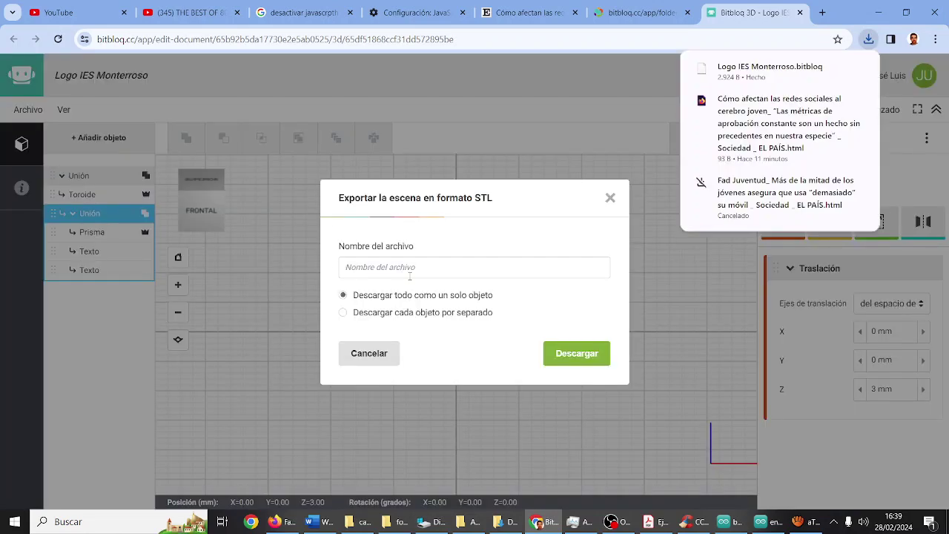
{"action": "left_click", "coordinate": [412, 274]}
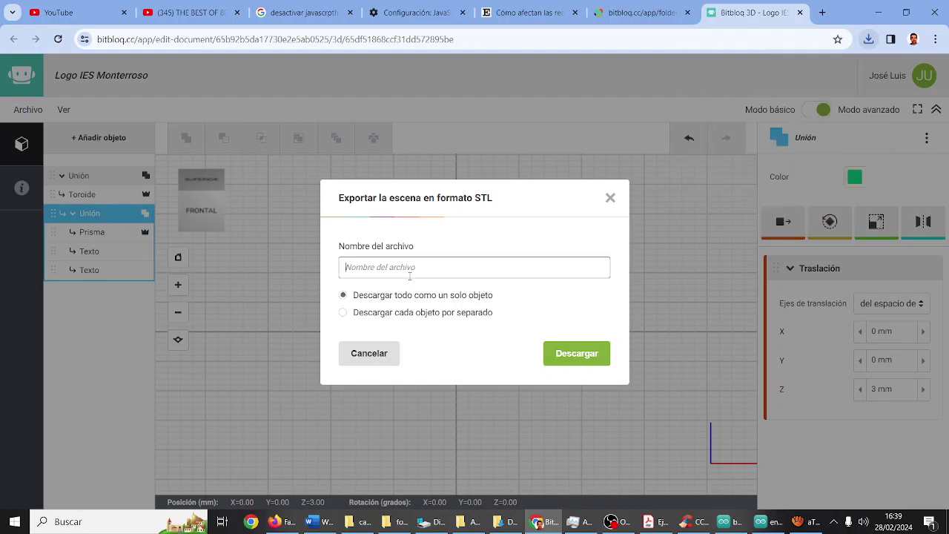
{"action": "type", "text": "logoiesmonterroso"}
{"action": "left_click", "coordinate": [556, 353]}
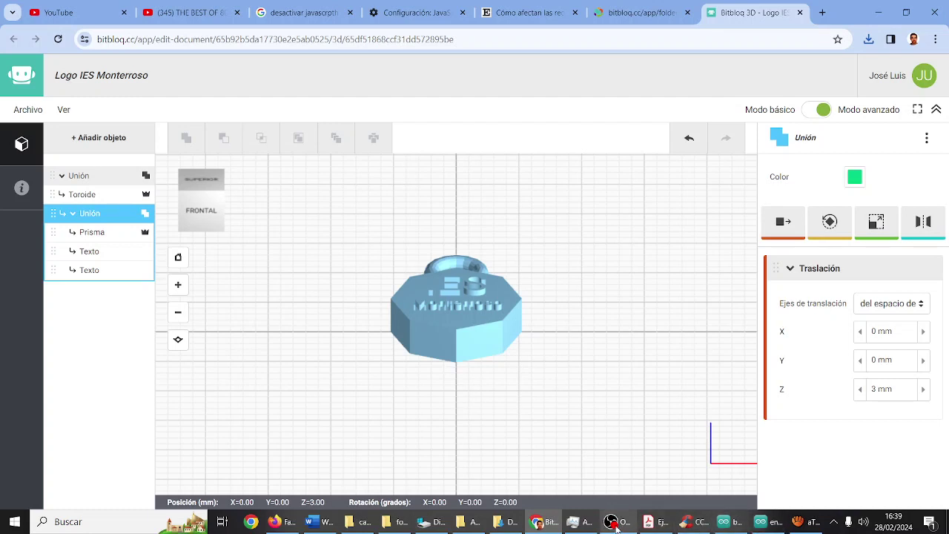
{"action": "mouse_move", "coordinate": [617, 528]}
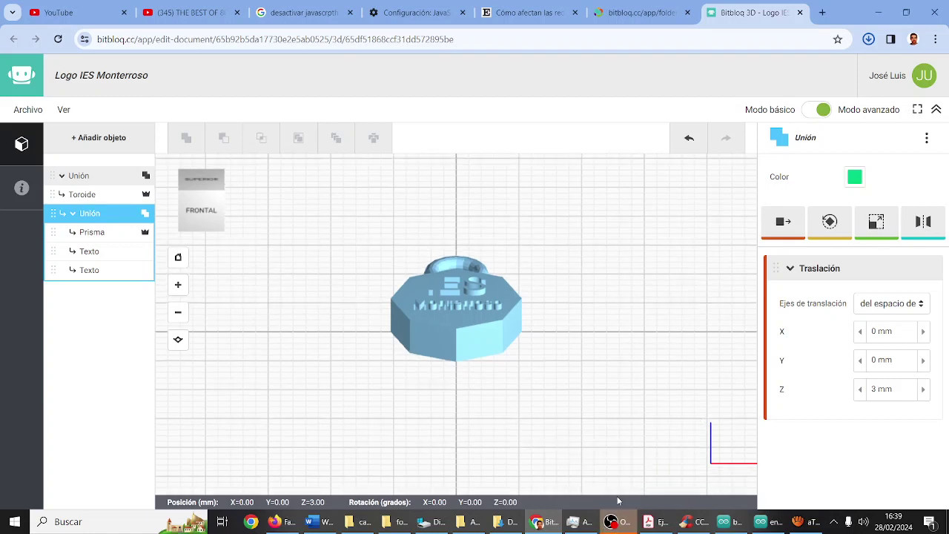
{"action": "left_click", "coordinate": [620, 523]}
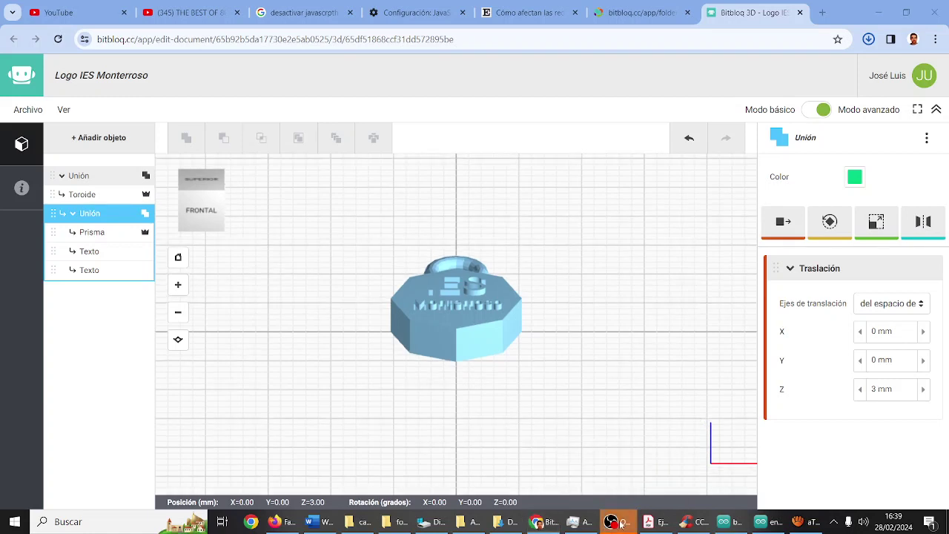